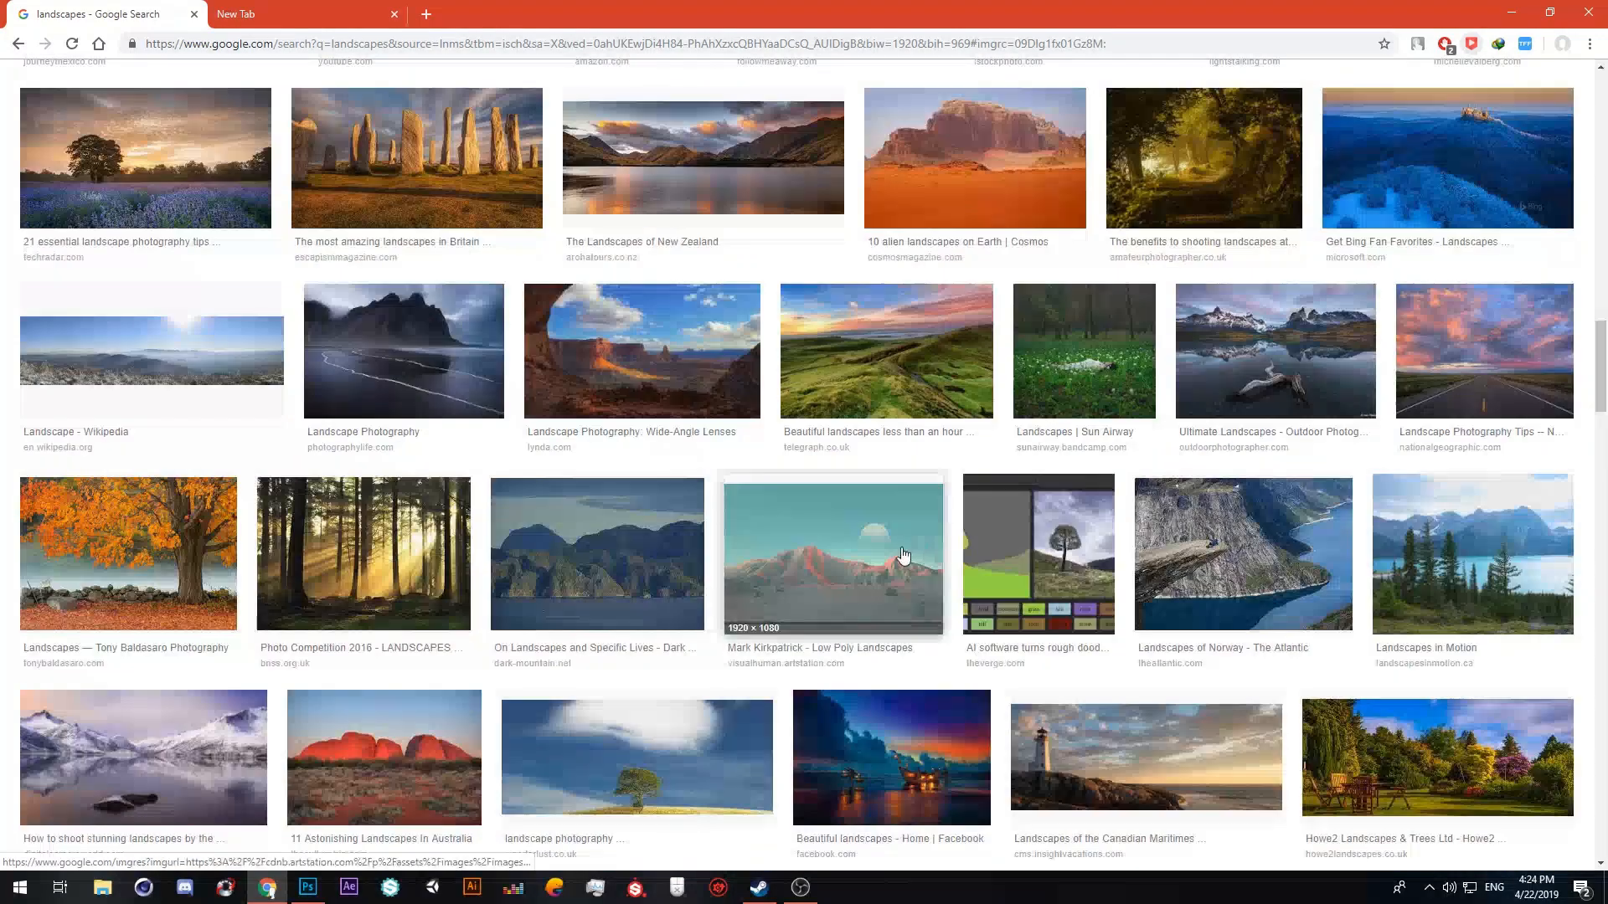
# Step: Browse the landscape image results and previews for a suitable photo
pyautogui.click(962, 201)
pyautogui.scroll(-3, 812, 502)
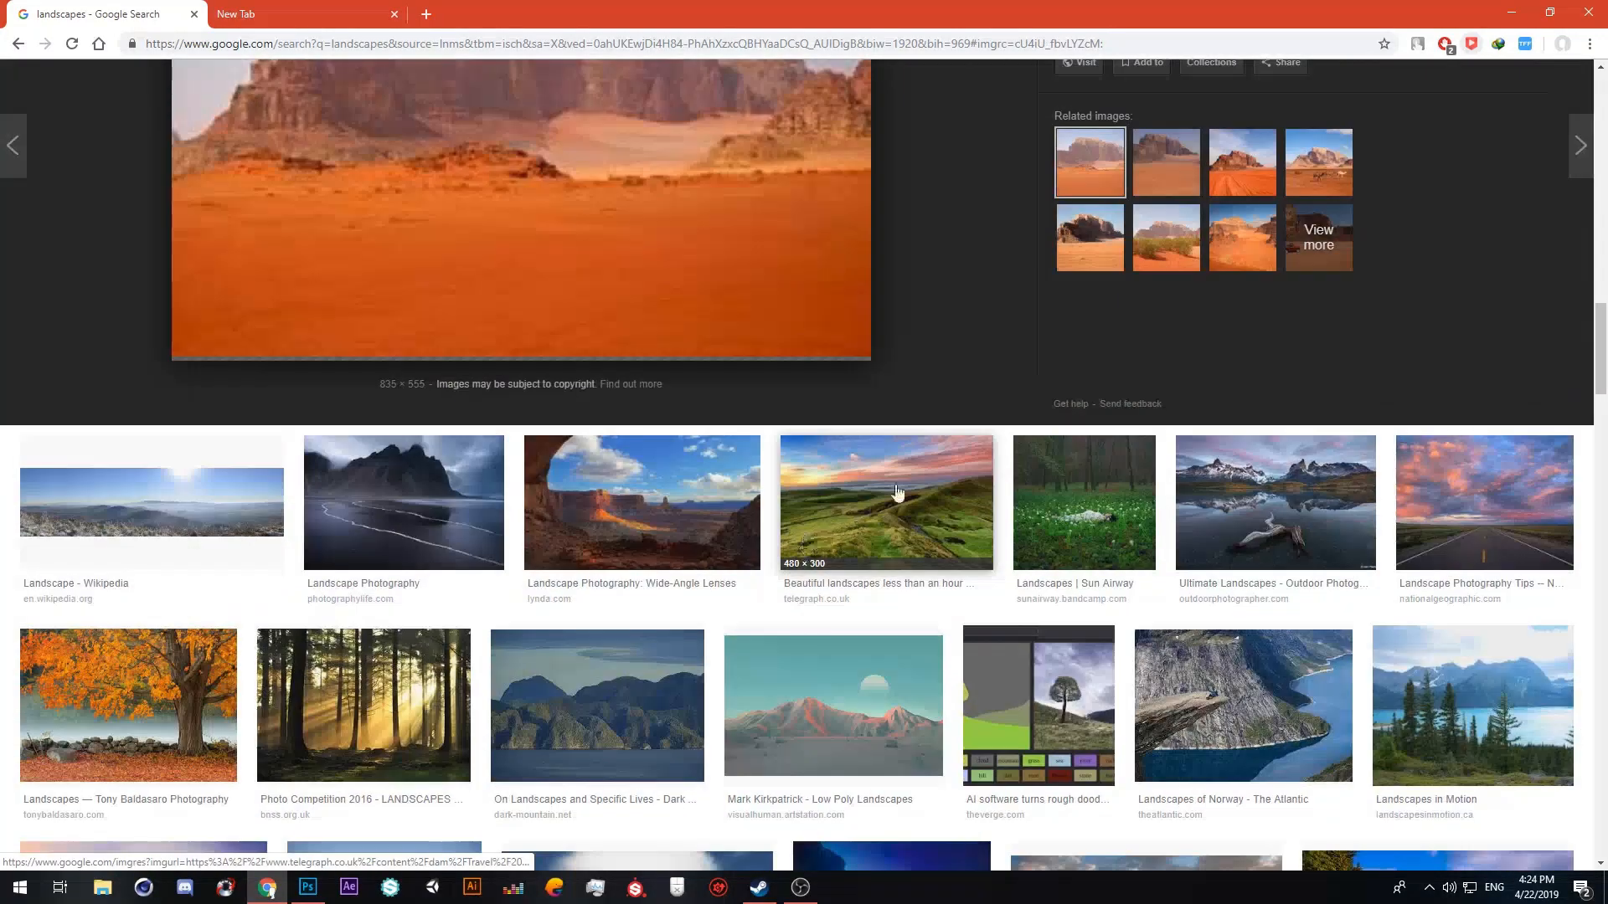
pyautogui.click(1167, 164)
pyautogui.scroll(-10, 996, 438)
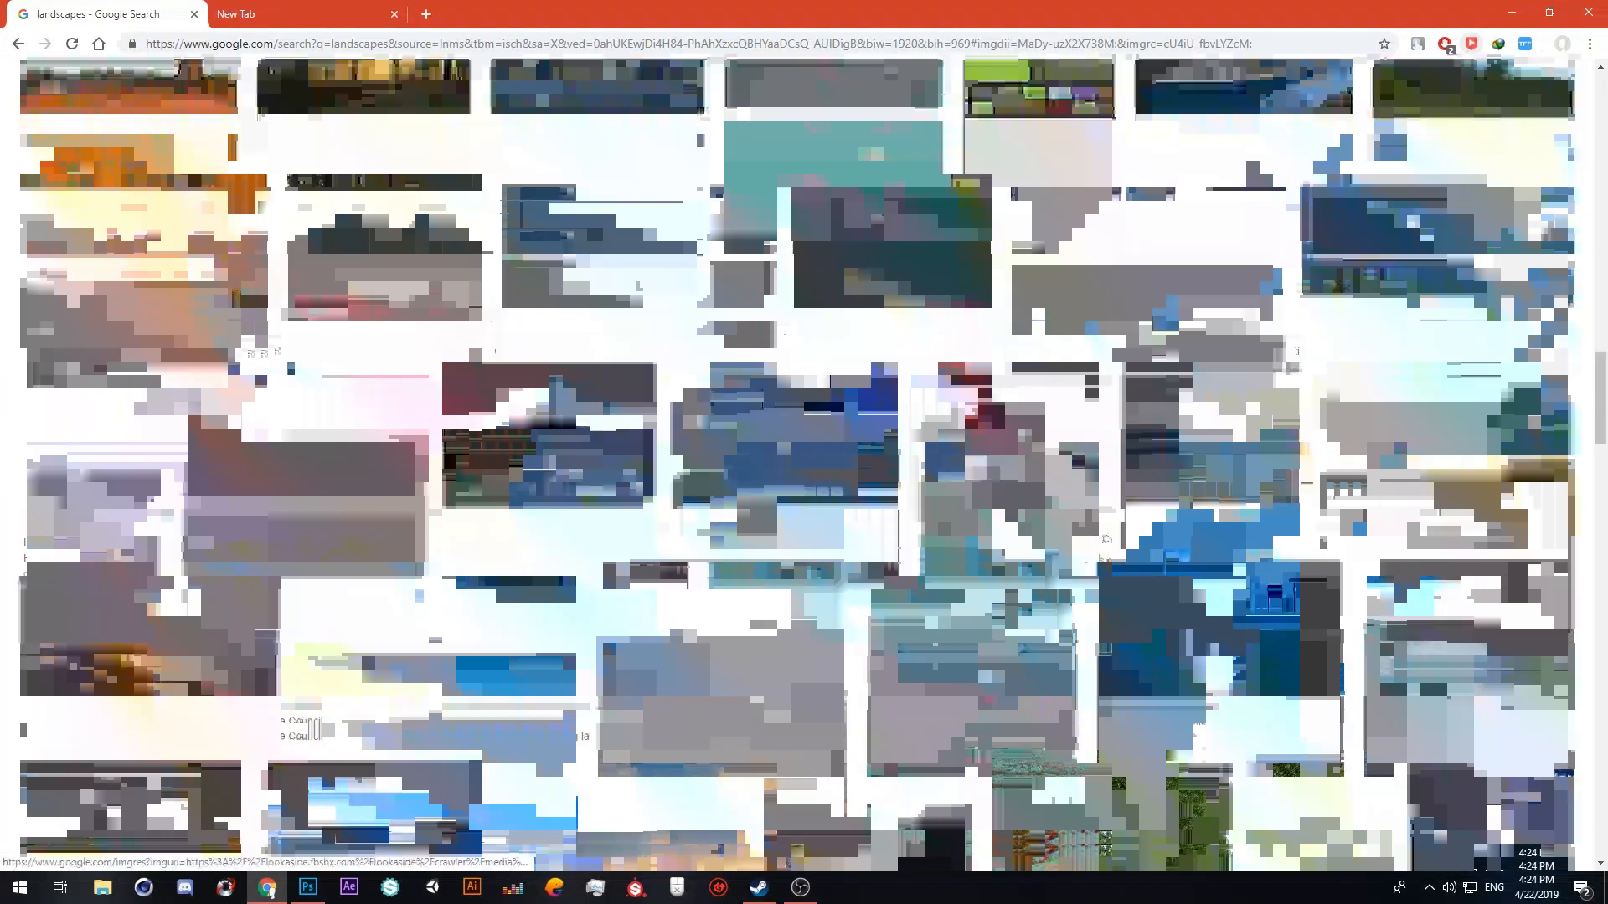
pyautogui.scroll(-3, 346, 423)
pyautogui.scroll(-7, 346, 423)
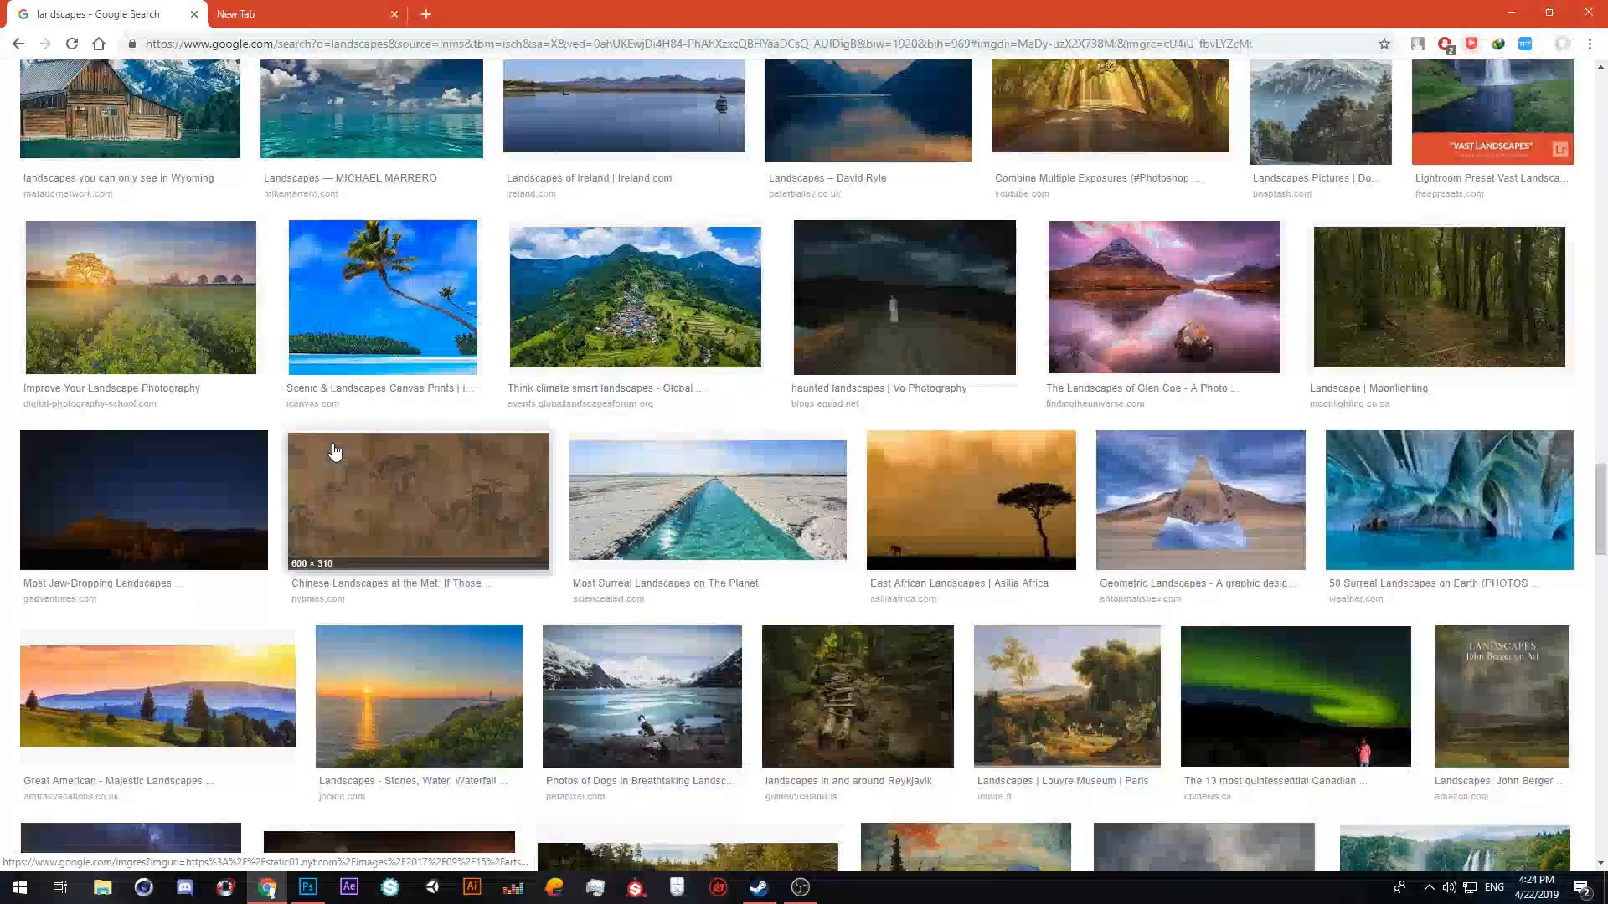
pyautogui.scroll(3, 339, 452)
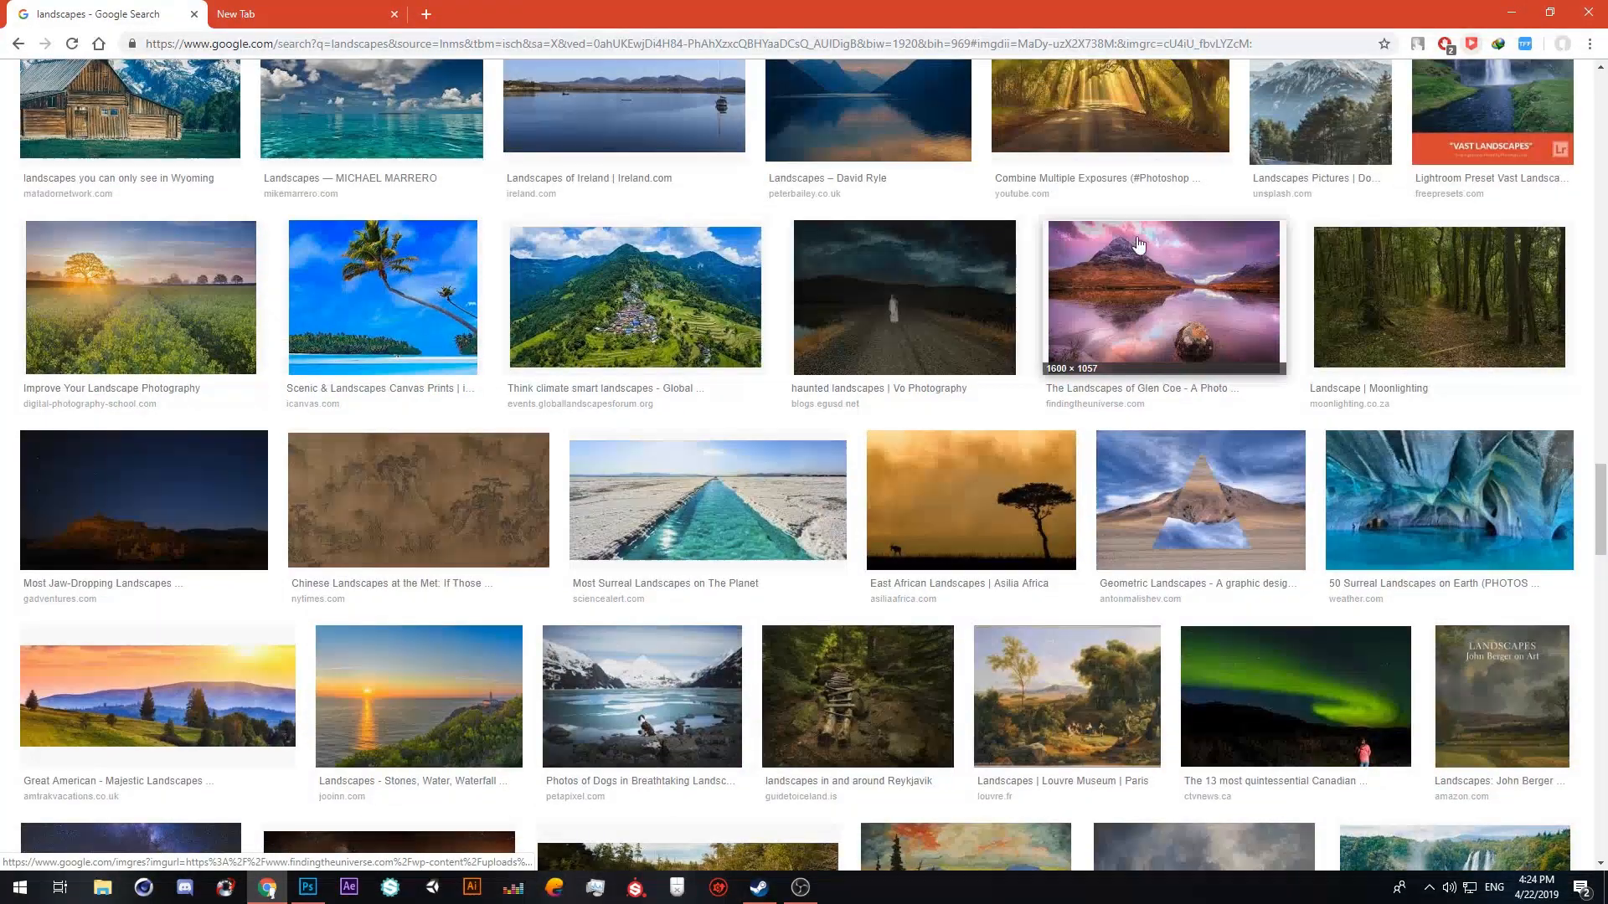
# Step: Save the purple Glen Coe mountain and lake photo from the image results to the computer
pyautogui.click(1134, 260)
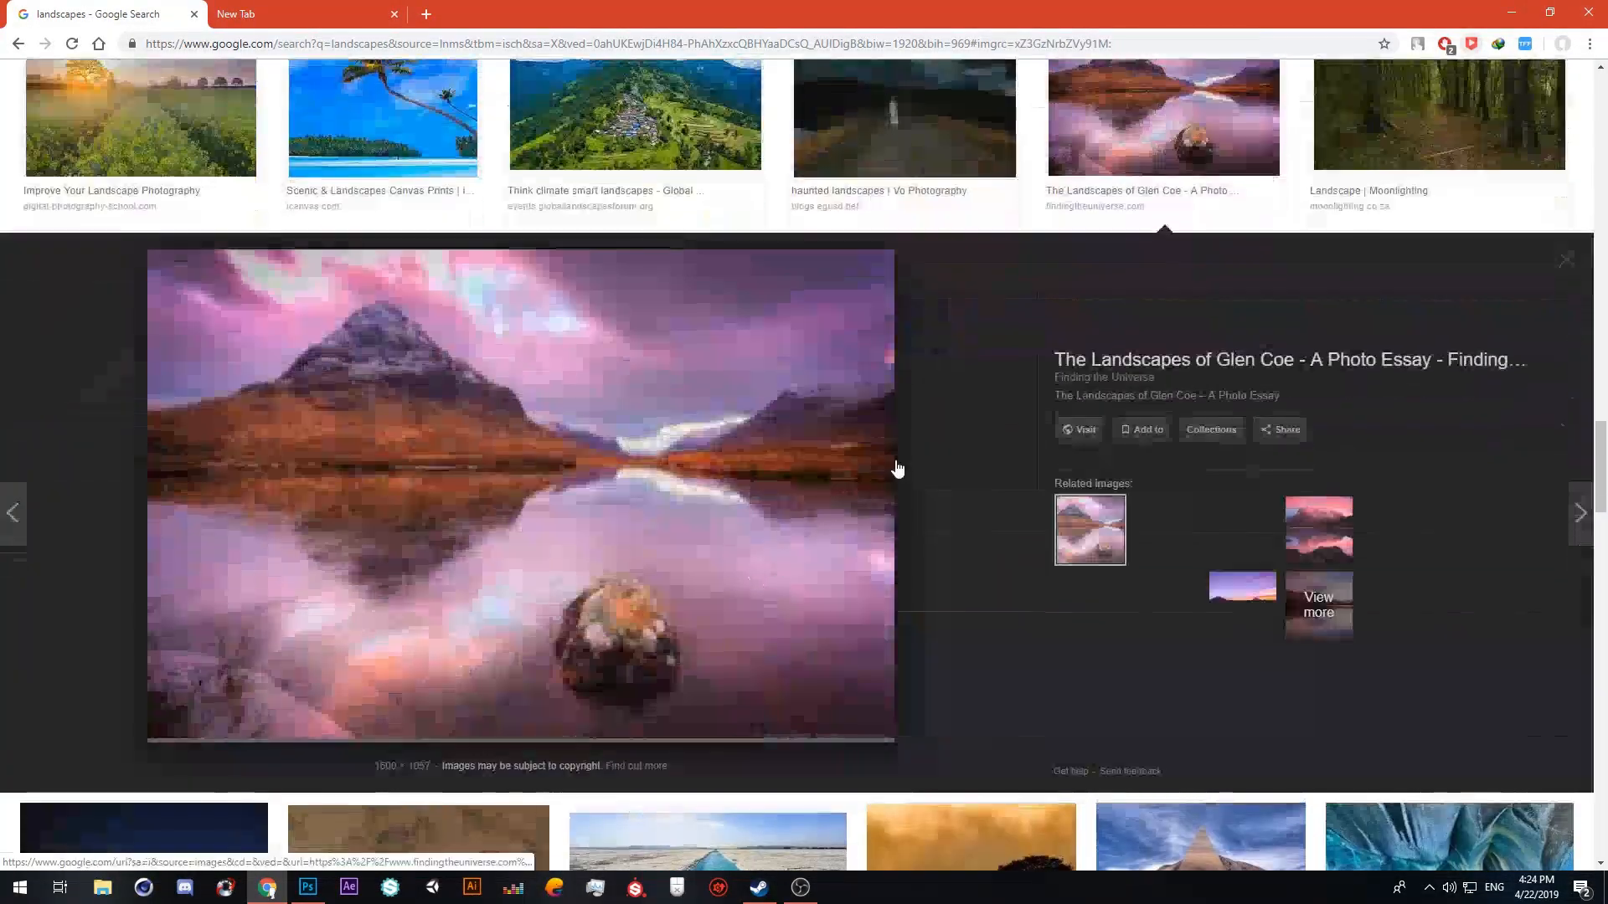
pyautogui.rightClick(566, 496)
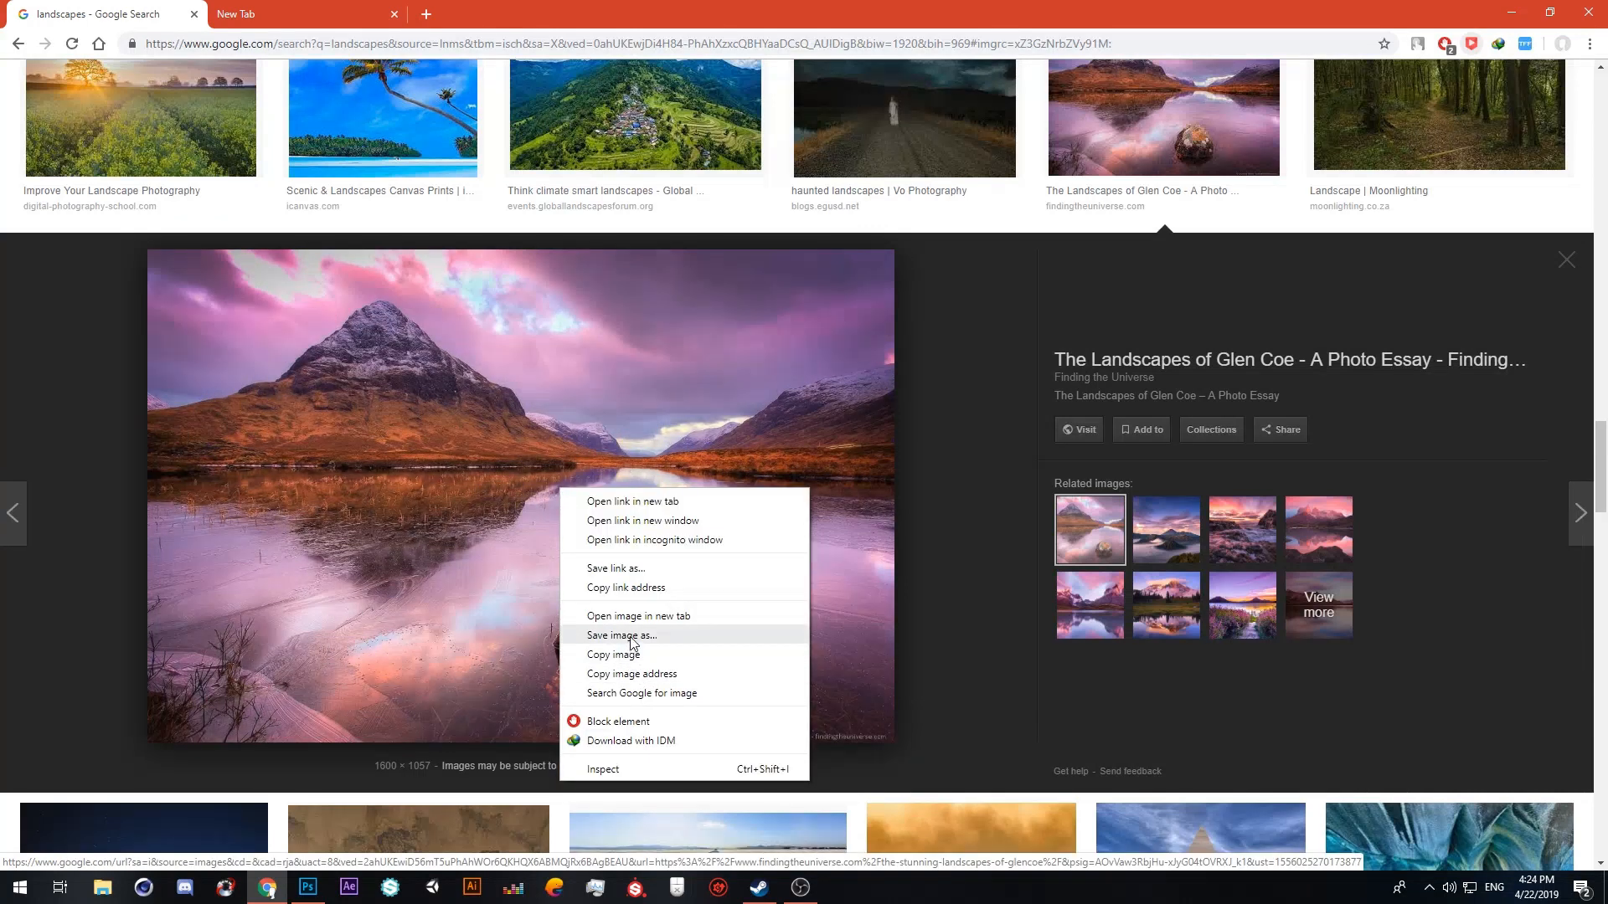
pyautogui.click(586, 639)
pyautogui.click(680, 421)
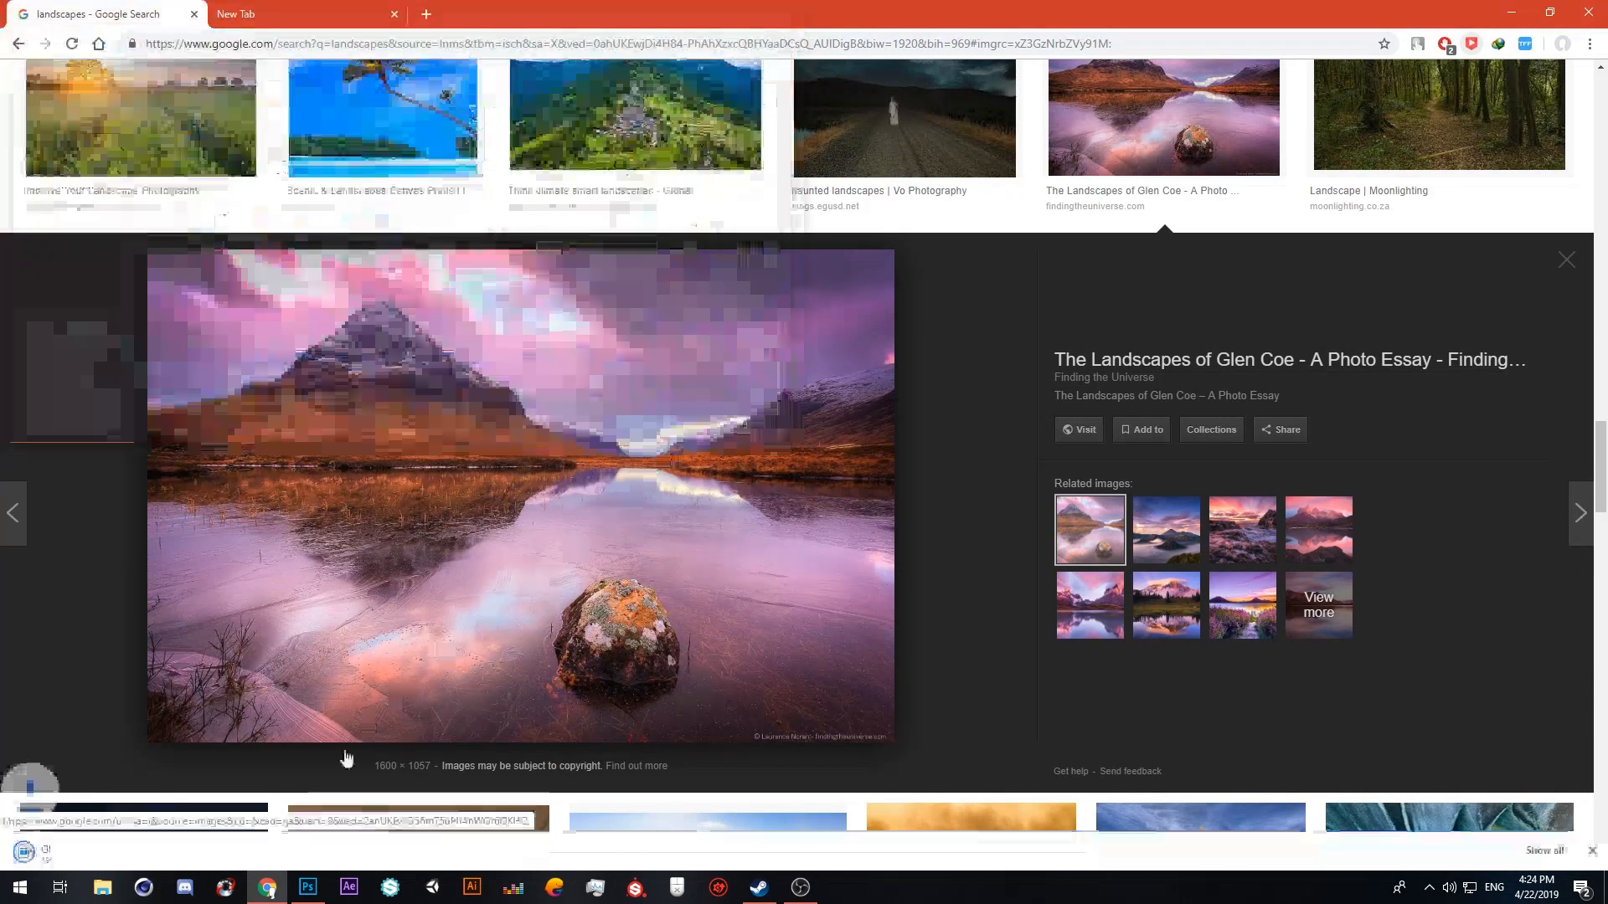
# Step: Switch to Photoshop and try to open the downloaded Glencoe image from the Desktop folder
pyautogui.click(307, 887)
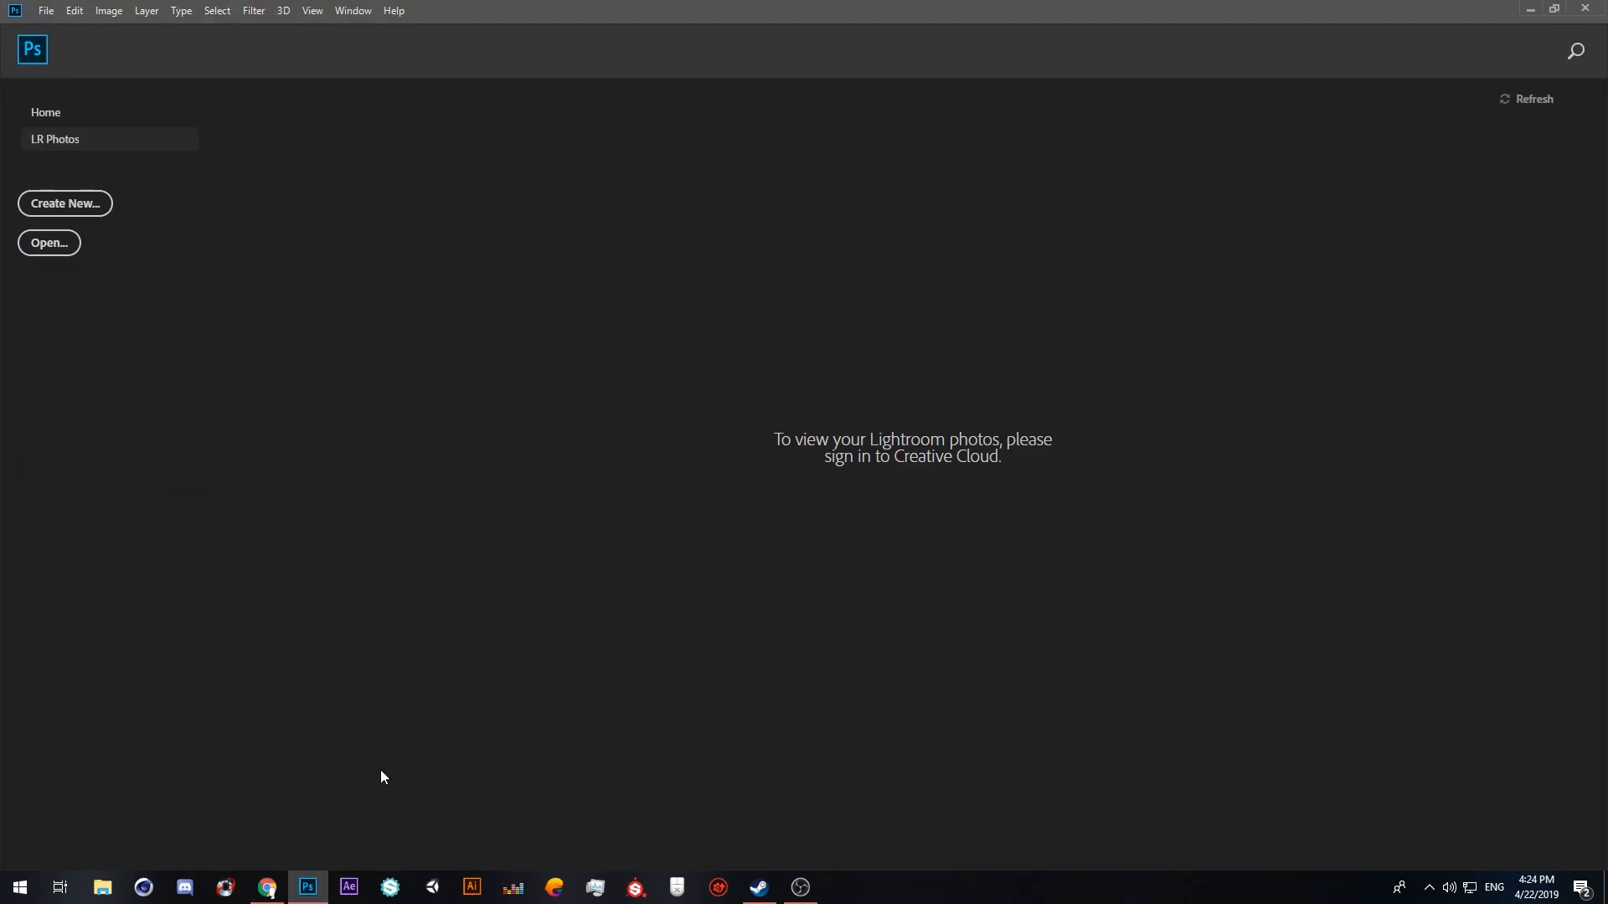
pyautogui.click(267, 887)
pyautogui.click(308, 886)
pyautogui.click(53, 15)
pyautogui.click(55, 39)
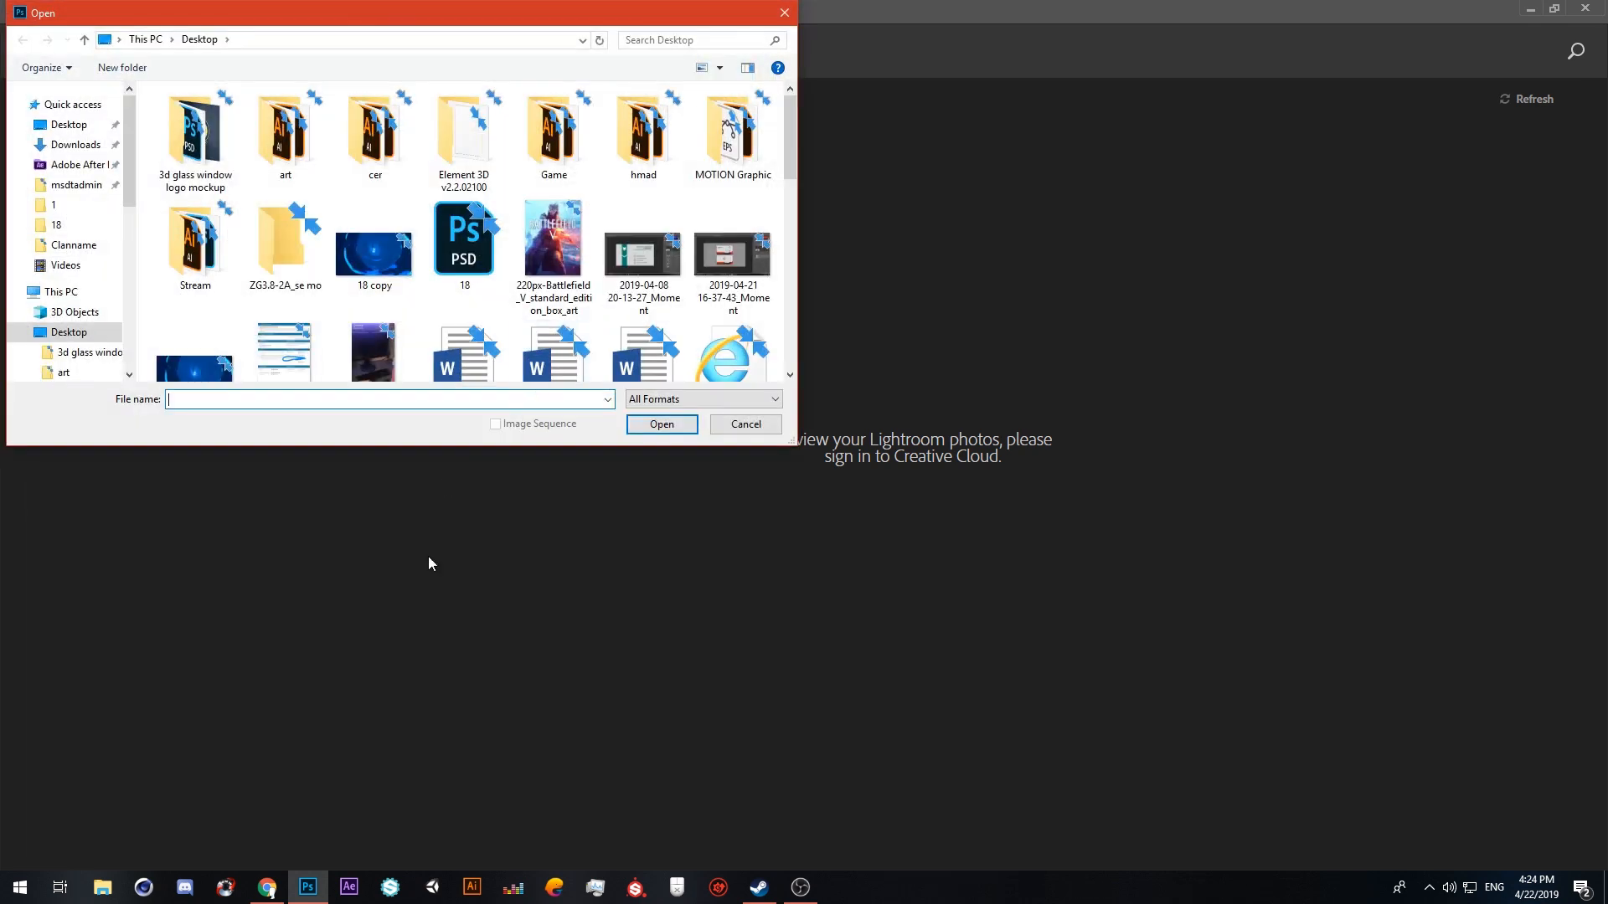
pyautogui.scroll(-5, 465, 293)
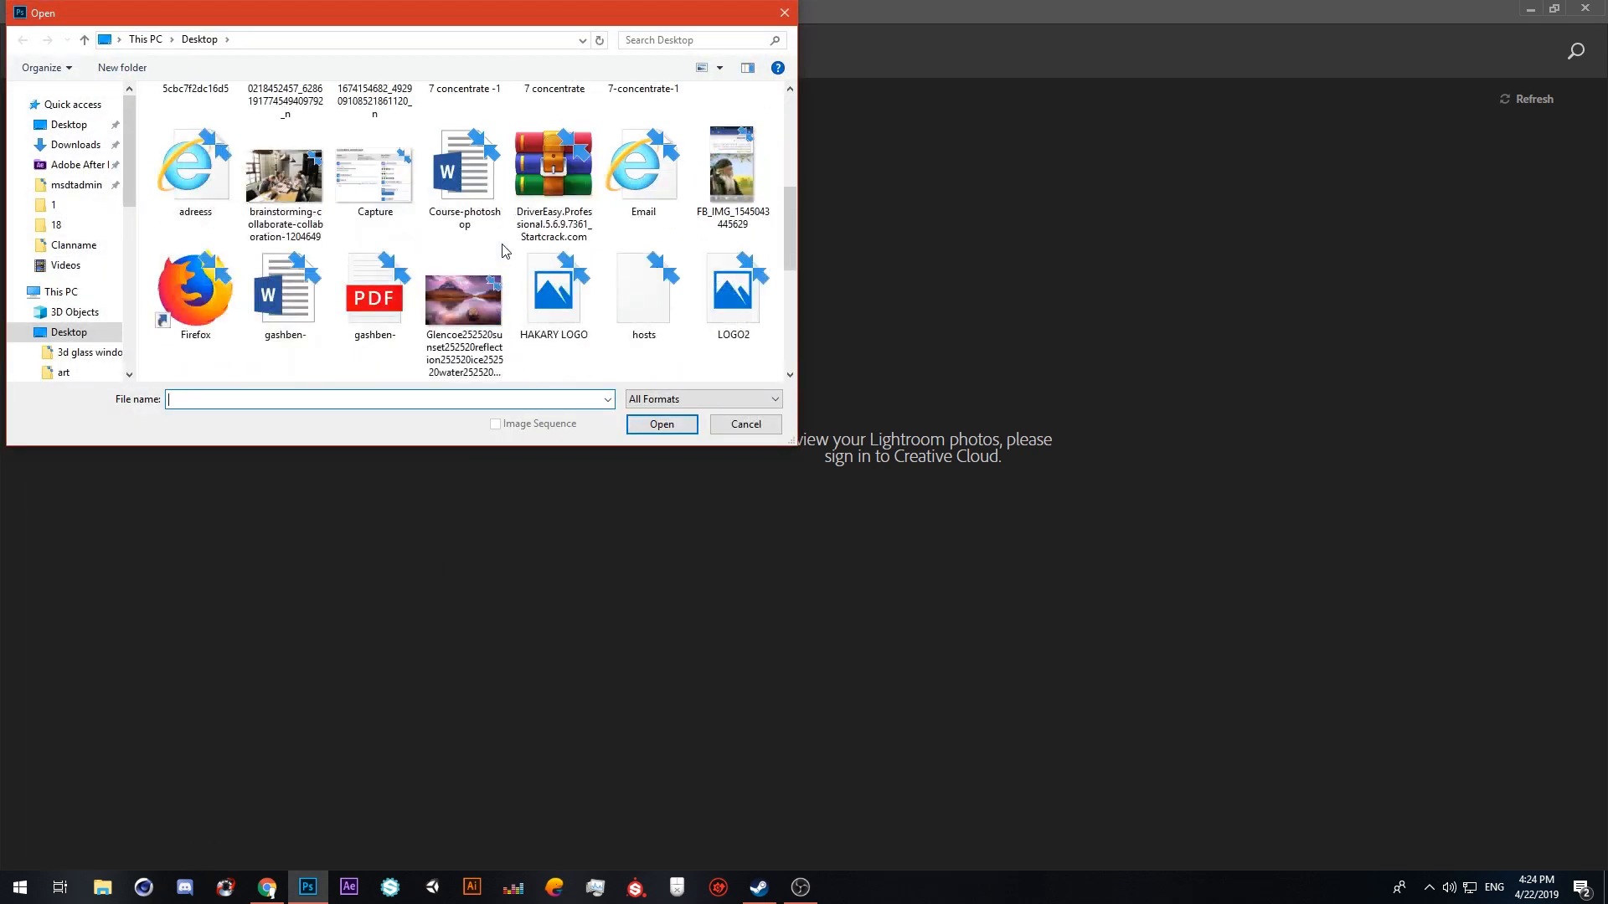
pyautogui.doubleClick(484, 298)
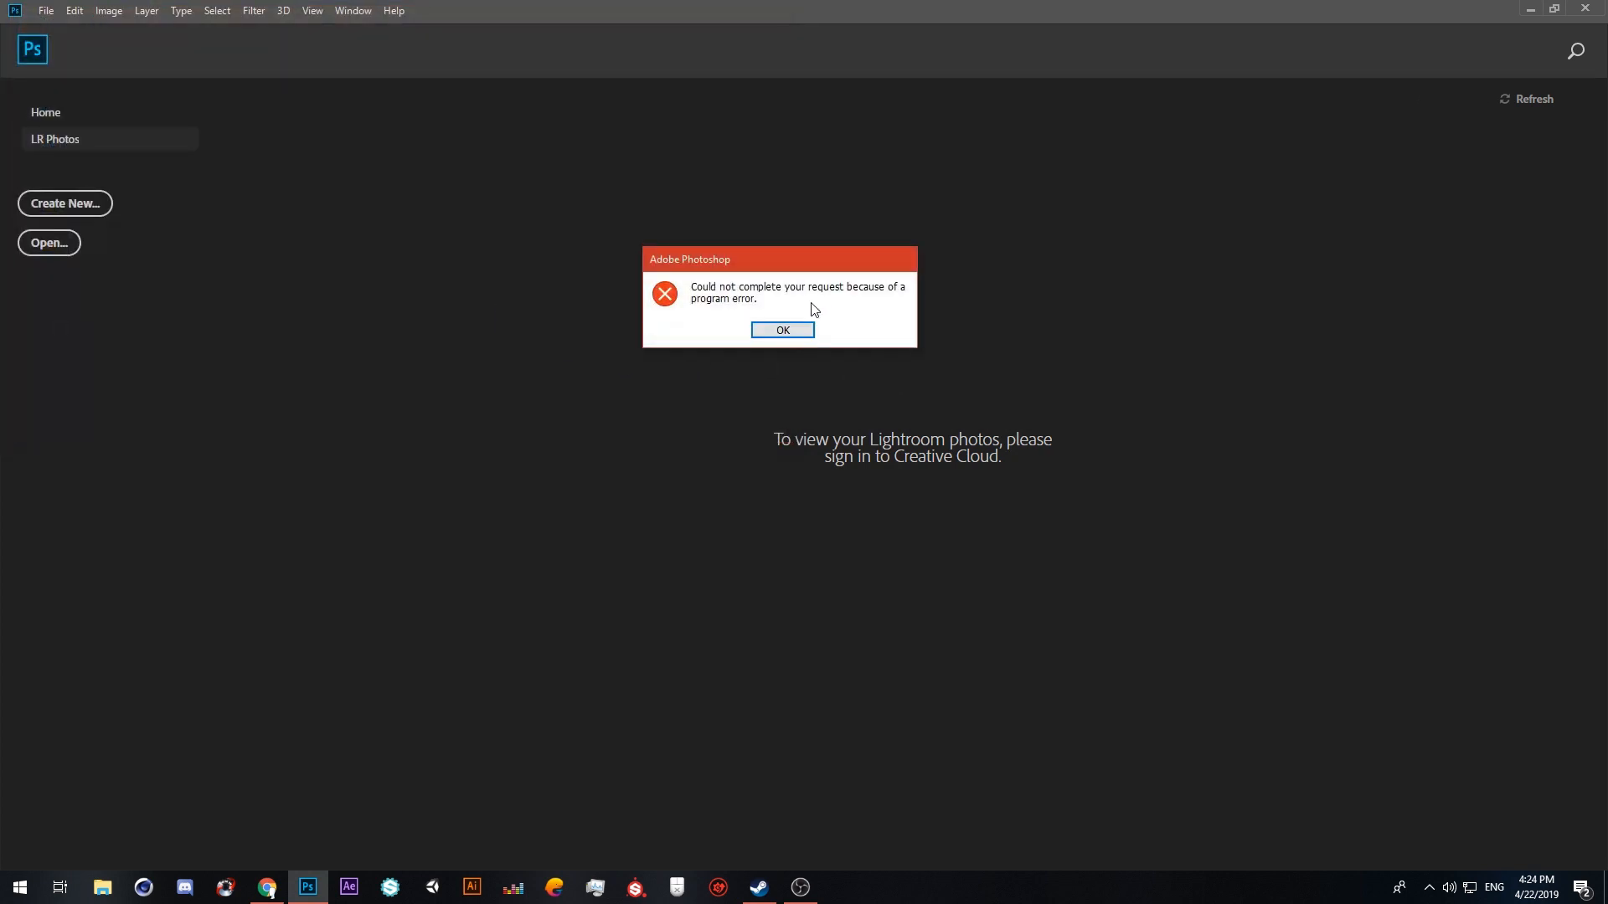
pyautogui.click(767, 328)
# Step: Restart Photoshop and try to open the downloaded Glencoe image directly from the browser's downloads
pyautogui.click(1585, 8)
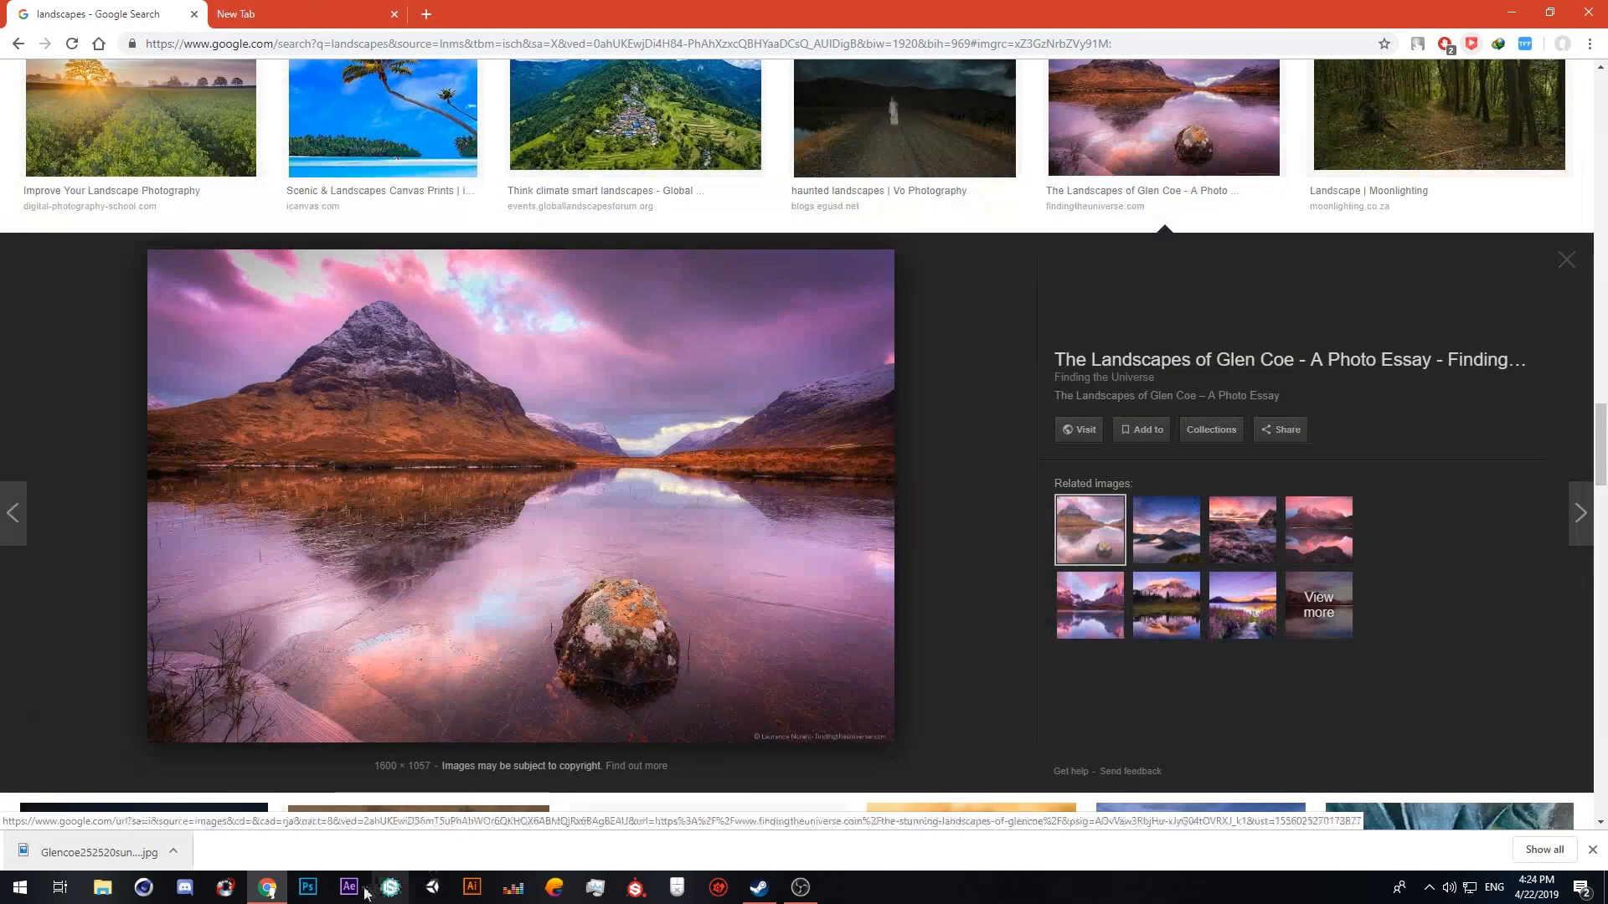
pyautogui.click(307, 888)
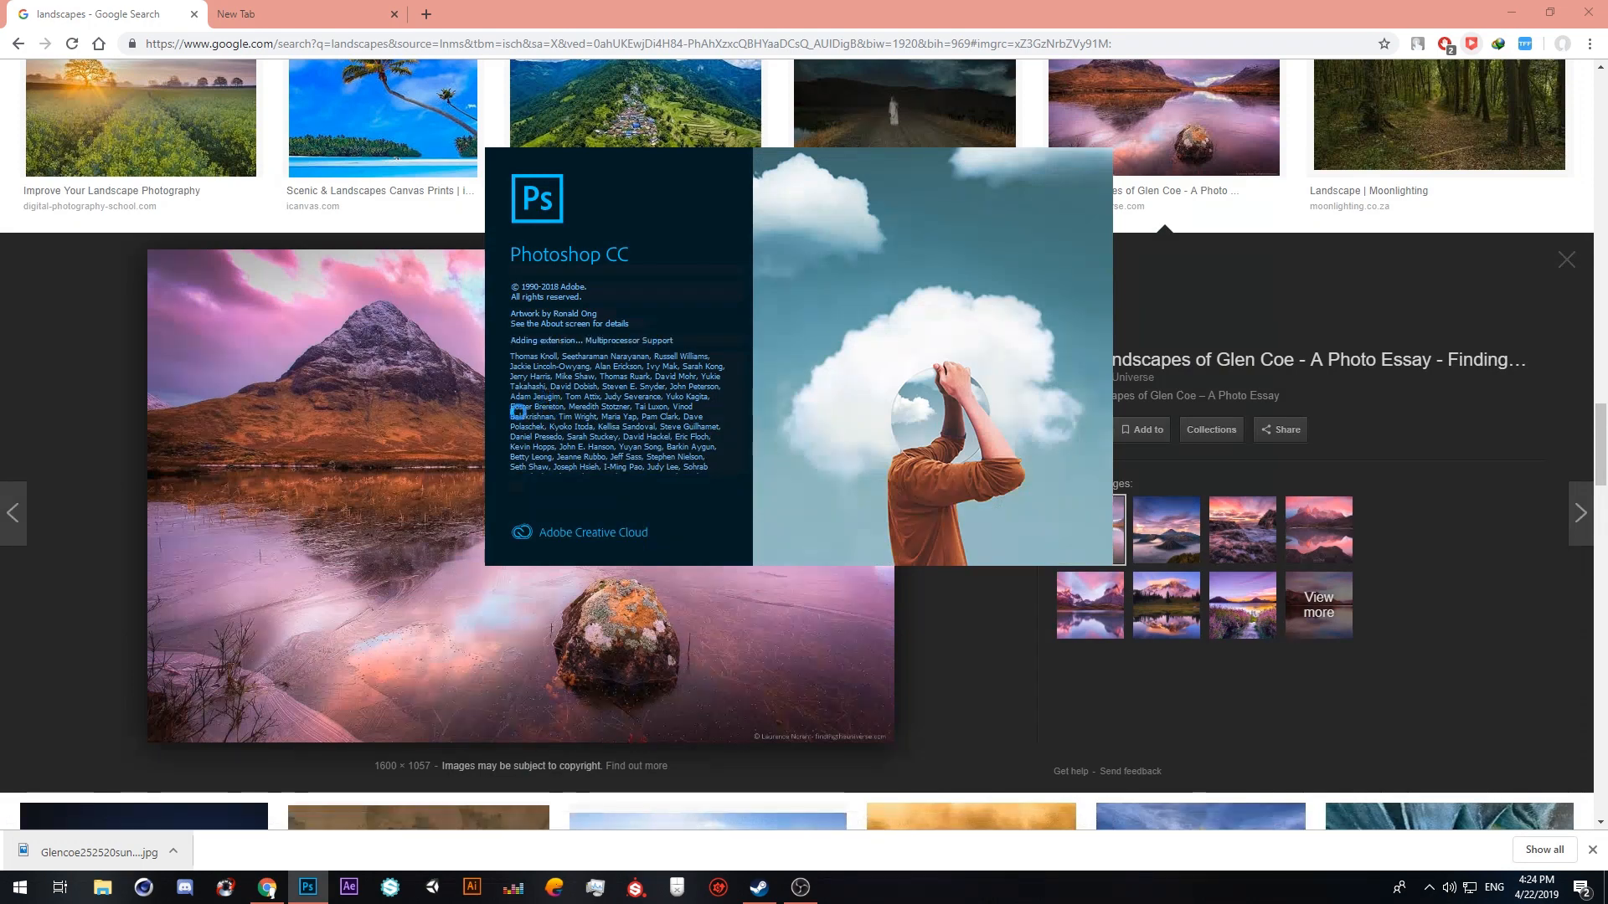
pyautogui.moveTo(107, 861); pyautogui.dragTo(563, 536)
pyautogui.click(307, 887)
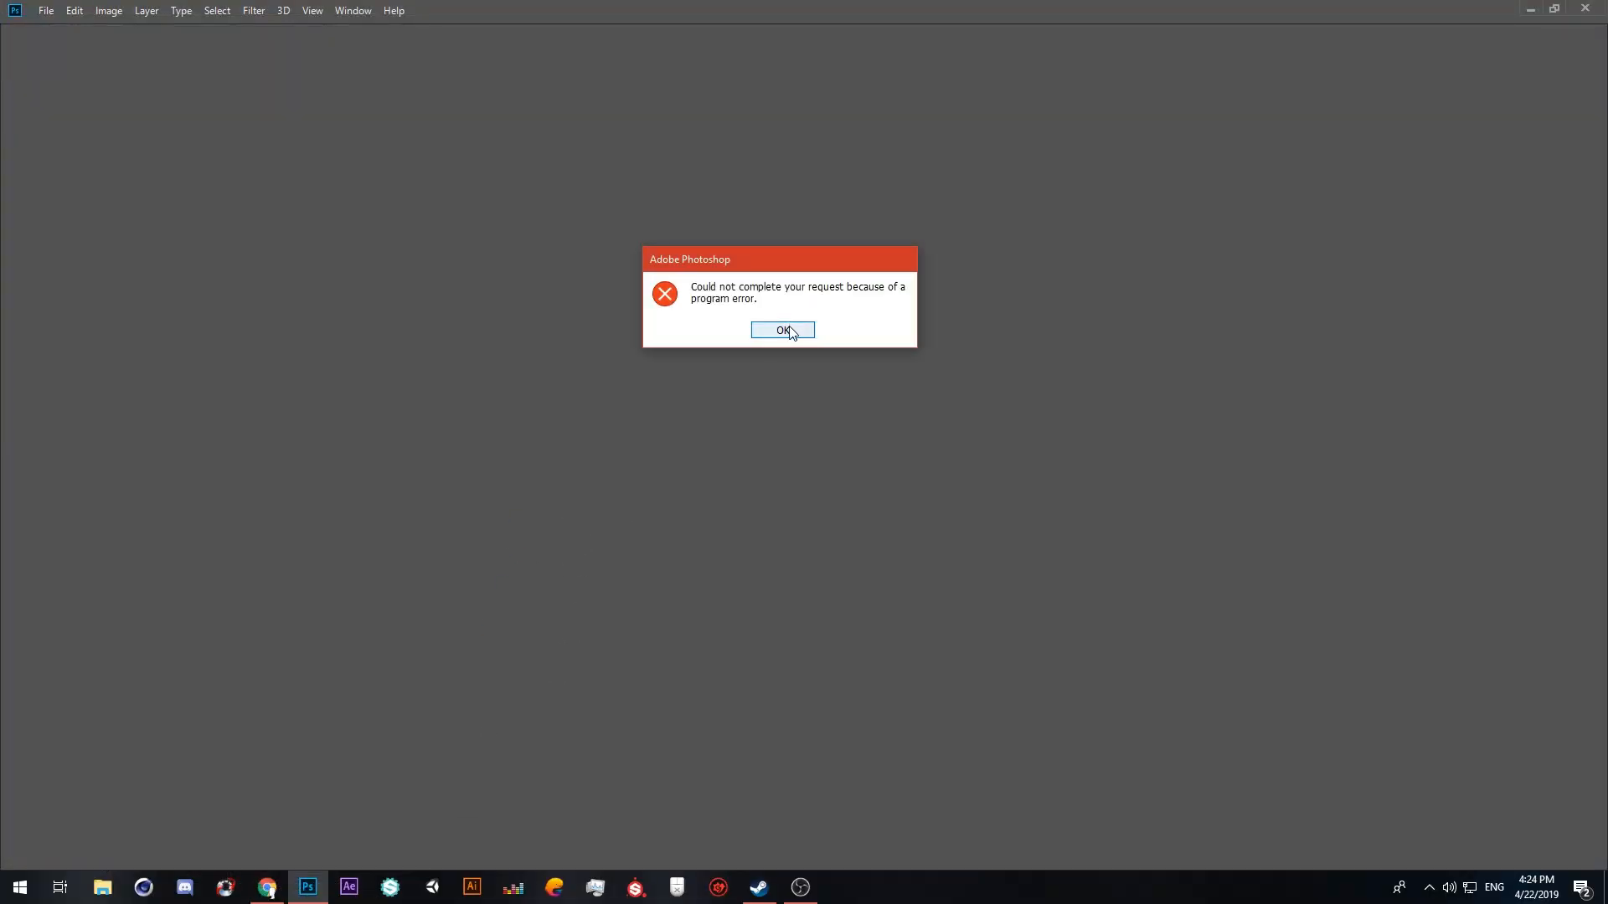
pyautogui.click(783, 330)
# Step: Try again to bring the Glencoe image into the restarted Photoshop, from the browser and from its file location
pyautogui.click(267, 888)
pyautogui.moveTo(98, 853); pyautogui.dragTo(668, 458)
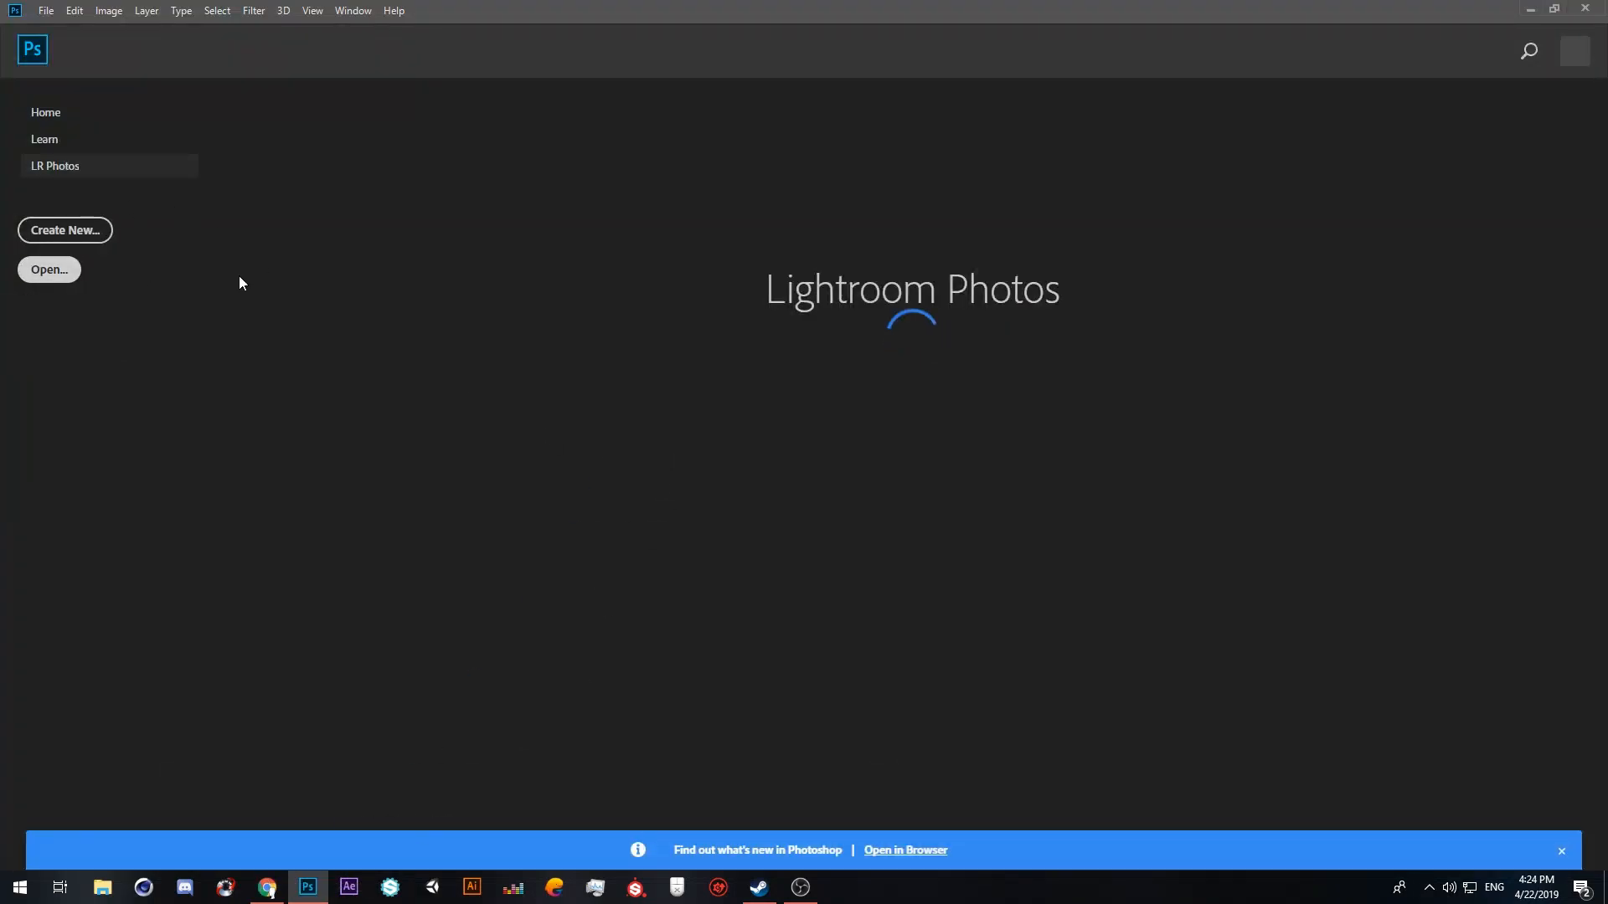
pyautogui.scroll(-5, 553, 327)
pyautogui.doubleClick(458, 241)
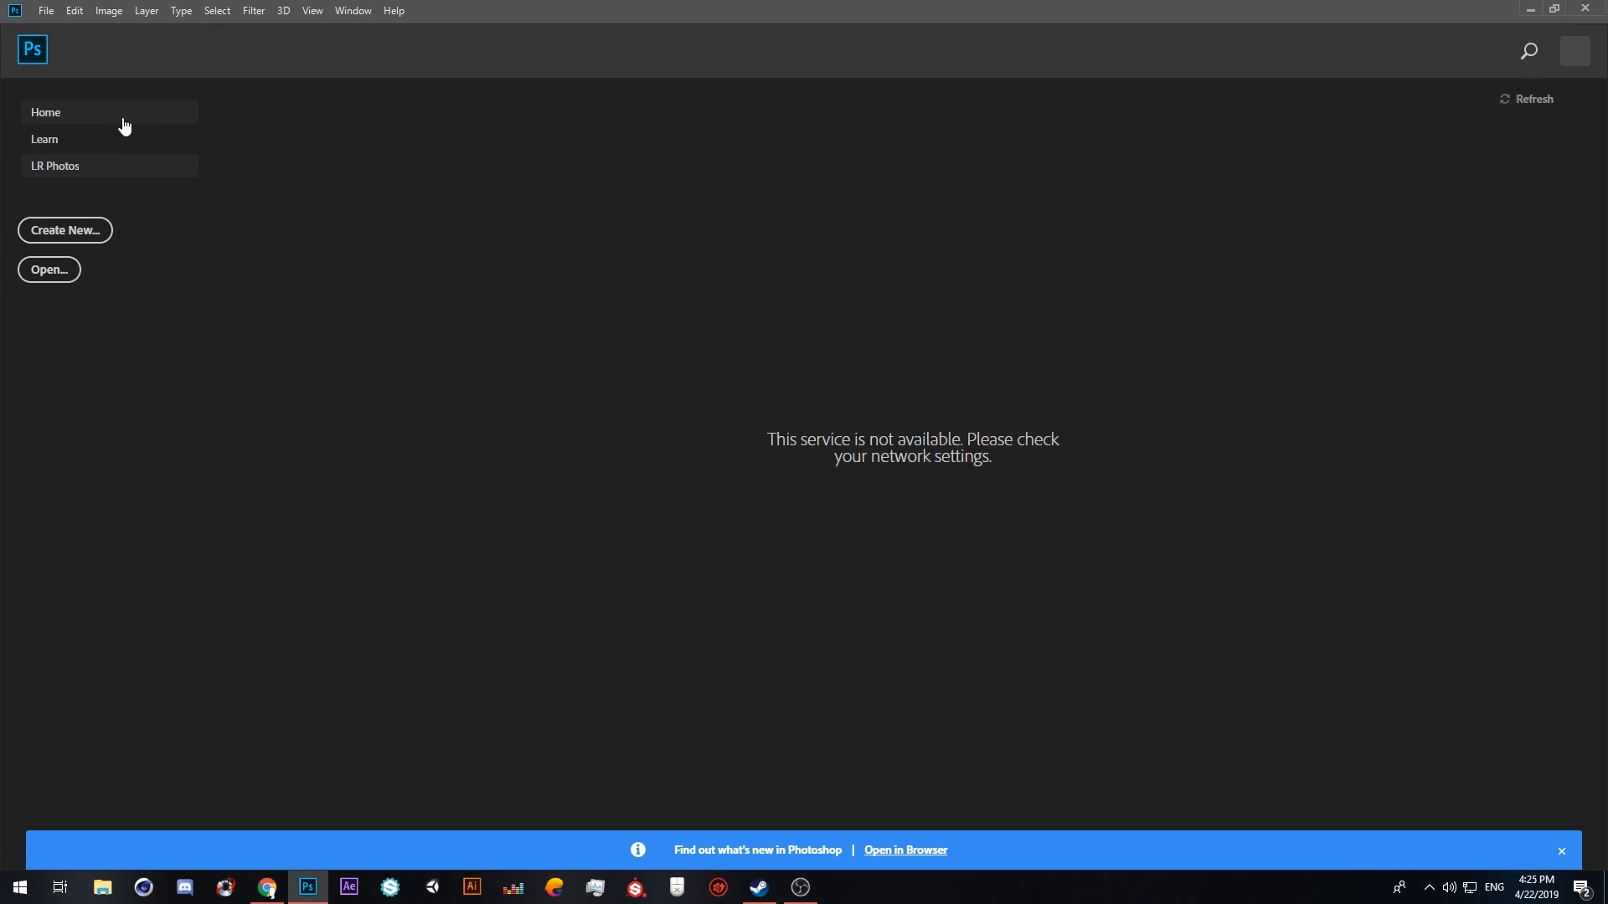
pyautogui.click(48, 10)
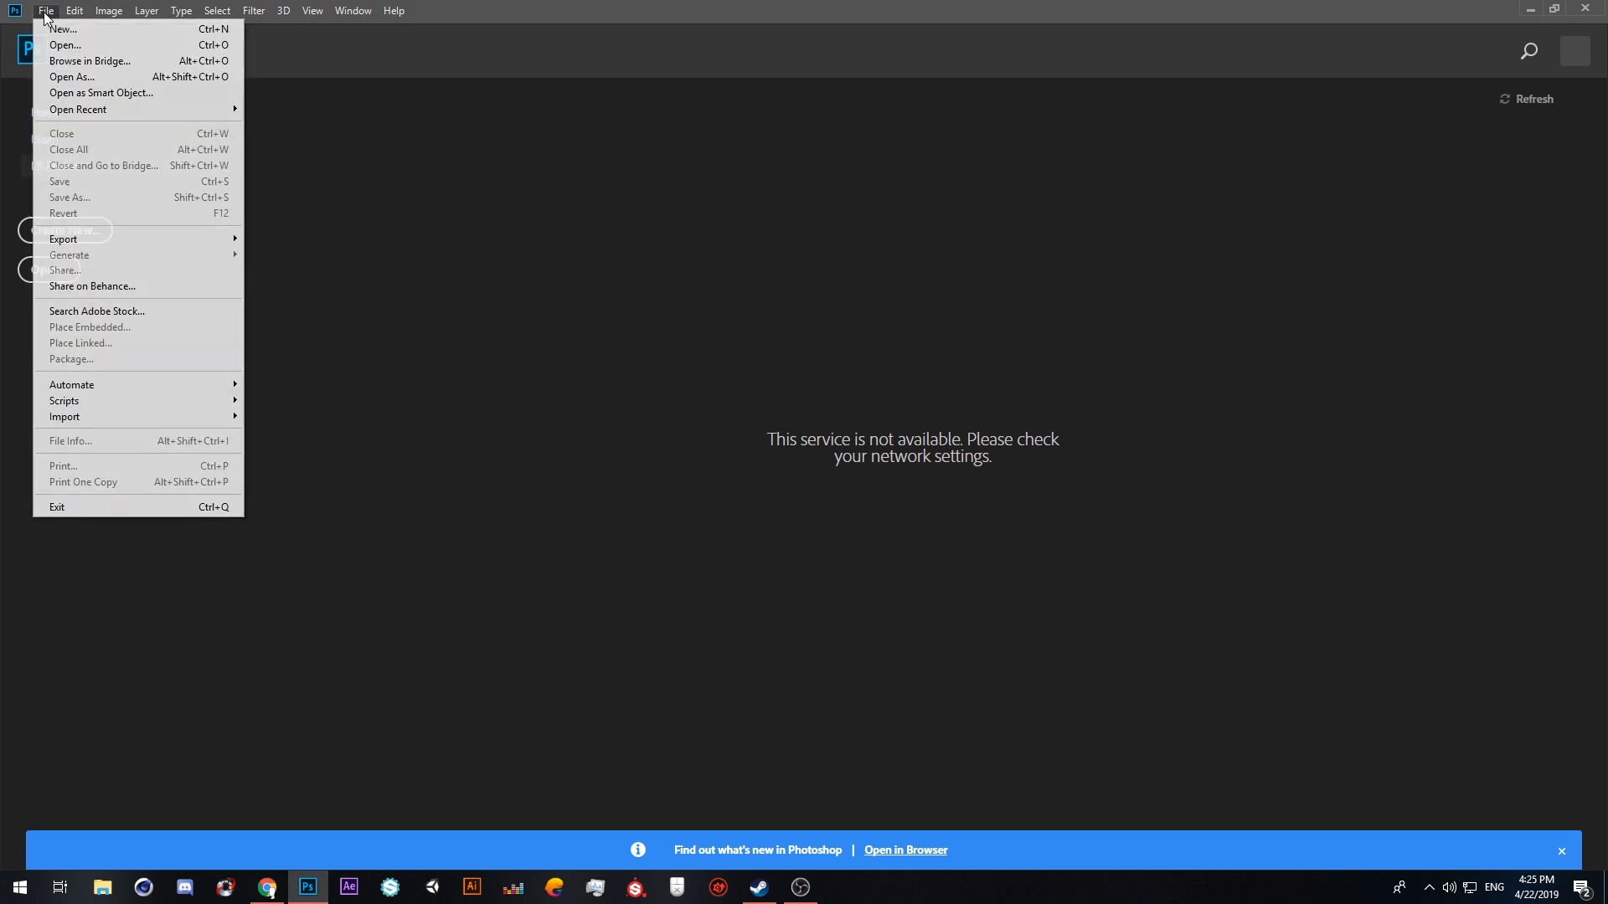
pyautogui.click(75, 45)
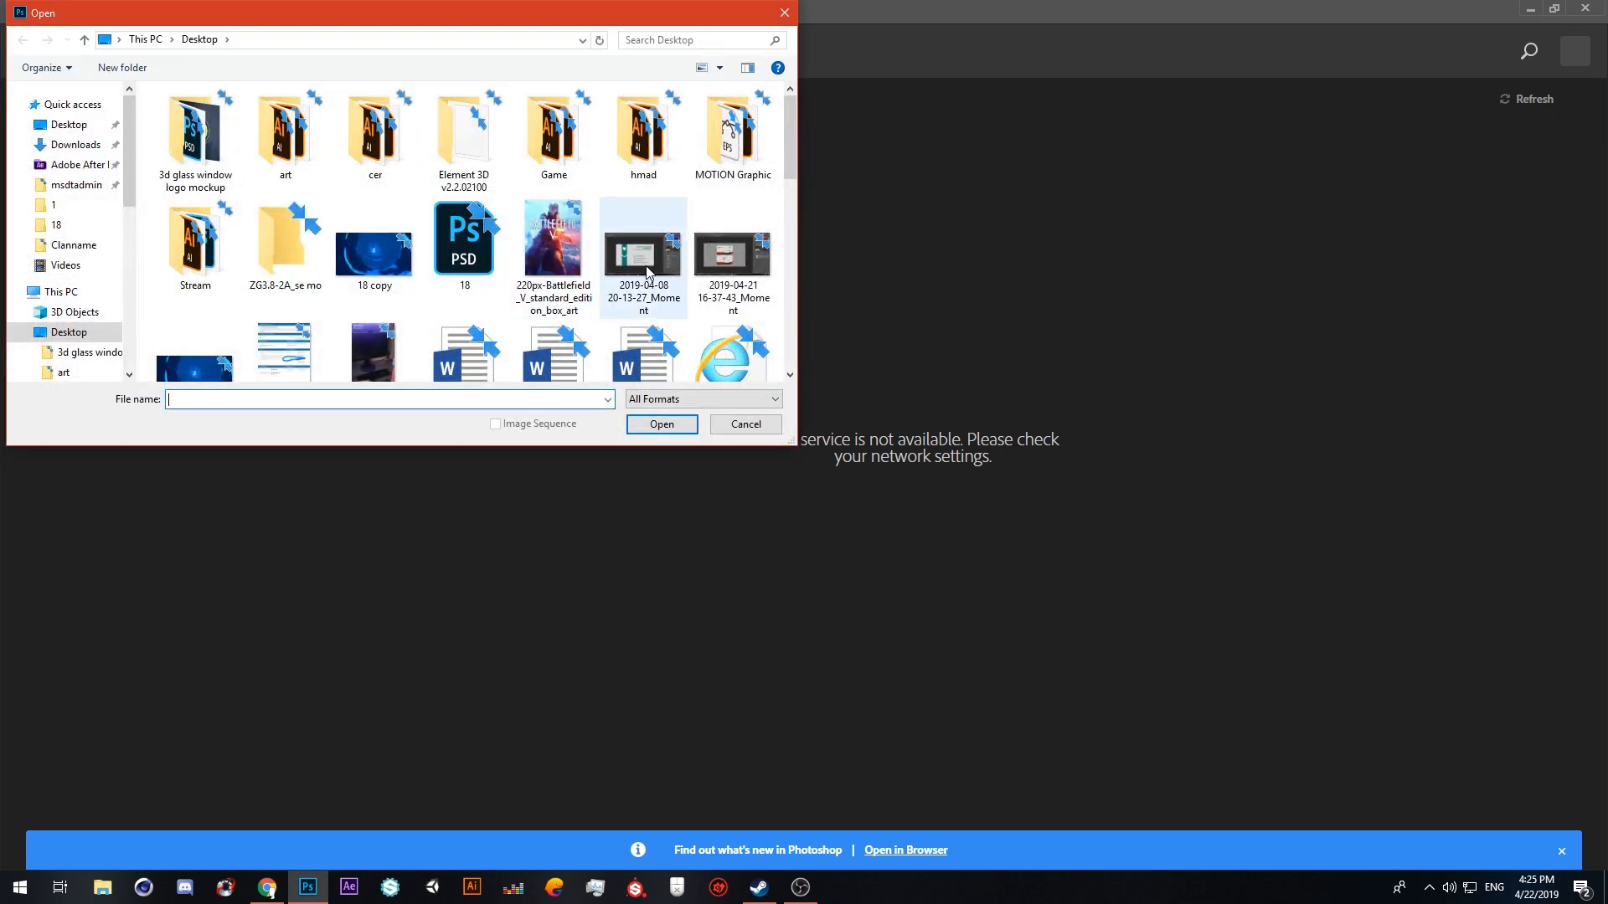
pyautogui.doubleClick(645, 266)
pyautogui.click(279, 64)
# Step: Retry opening the Glencoe image file from the Desktop folder
pyautogui.click(46, 10)
pyautogui.click(79, 45)
pyautogui.scroll(-7, 366, 360)
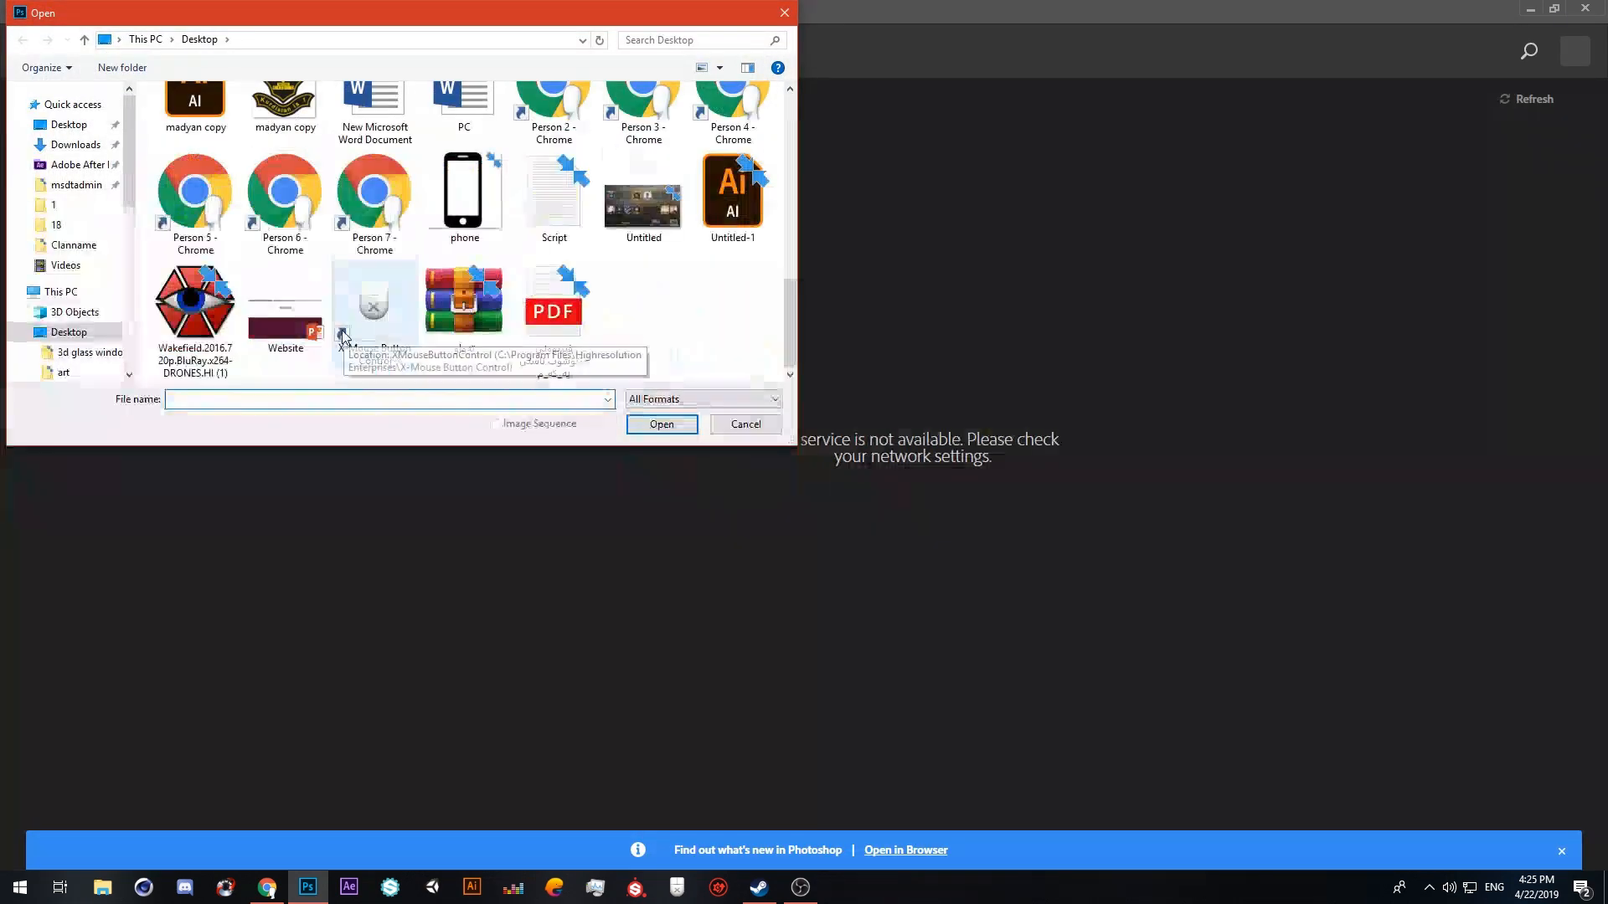
pyautogui.scroll(4, 356, 309)
pyautogui.scroll(-1, 412, 310)
pyautogui.doubleClick(498, 309)
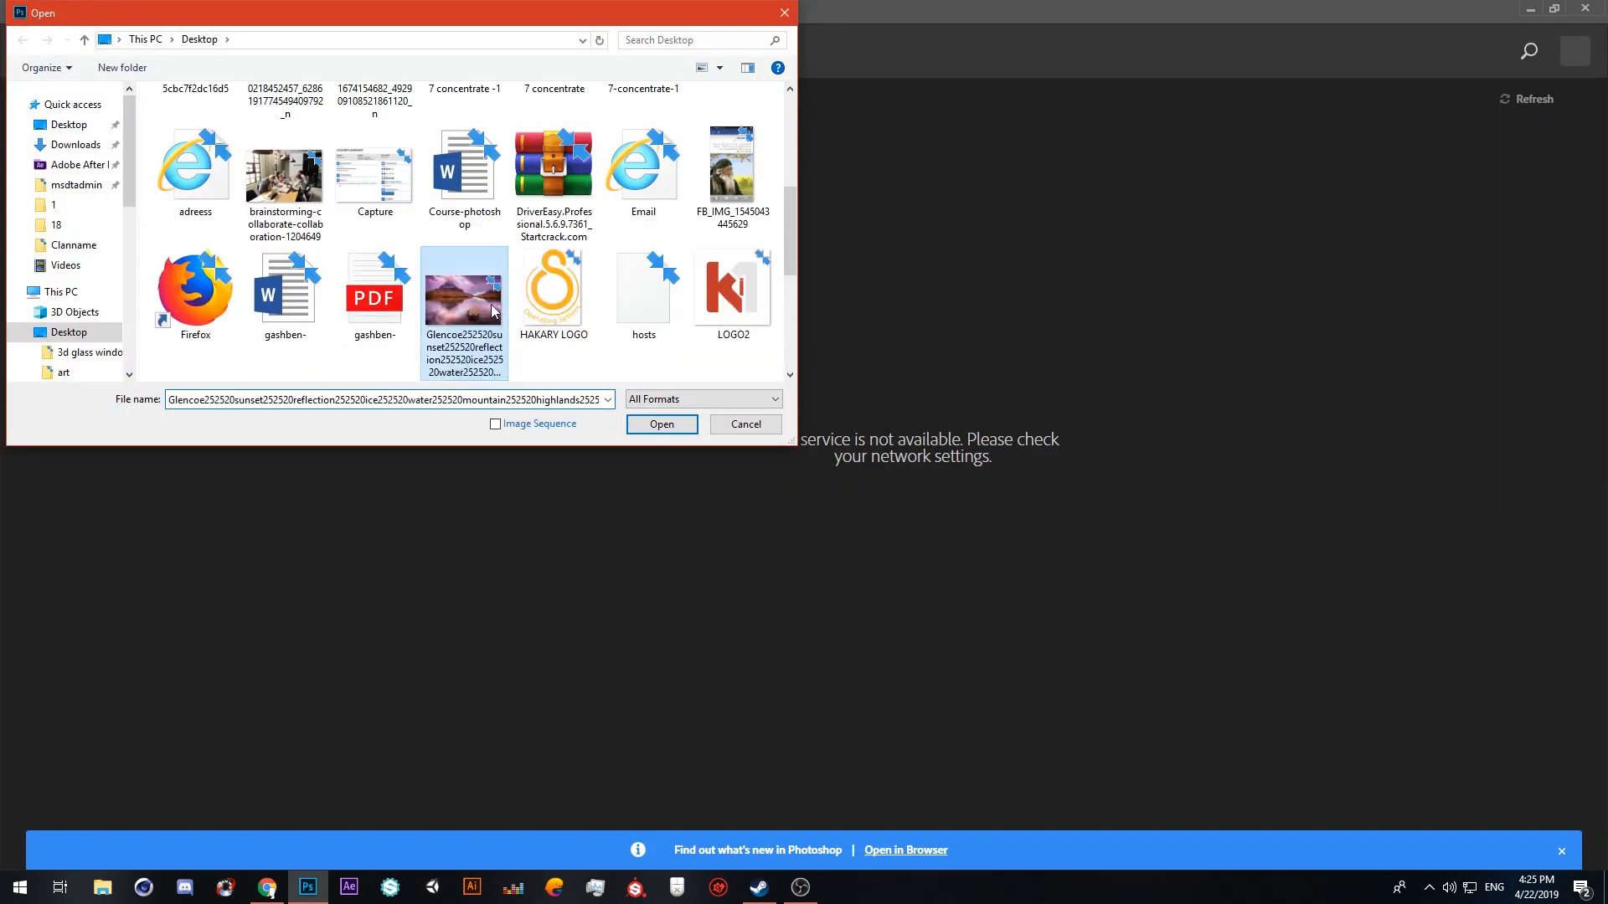
pyautogui.click(783, 331)
# Step: Switch back to Chrome and look through the related images and landscape results for a replacement photo
pyautogui.click(267, 888)
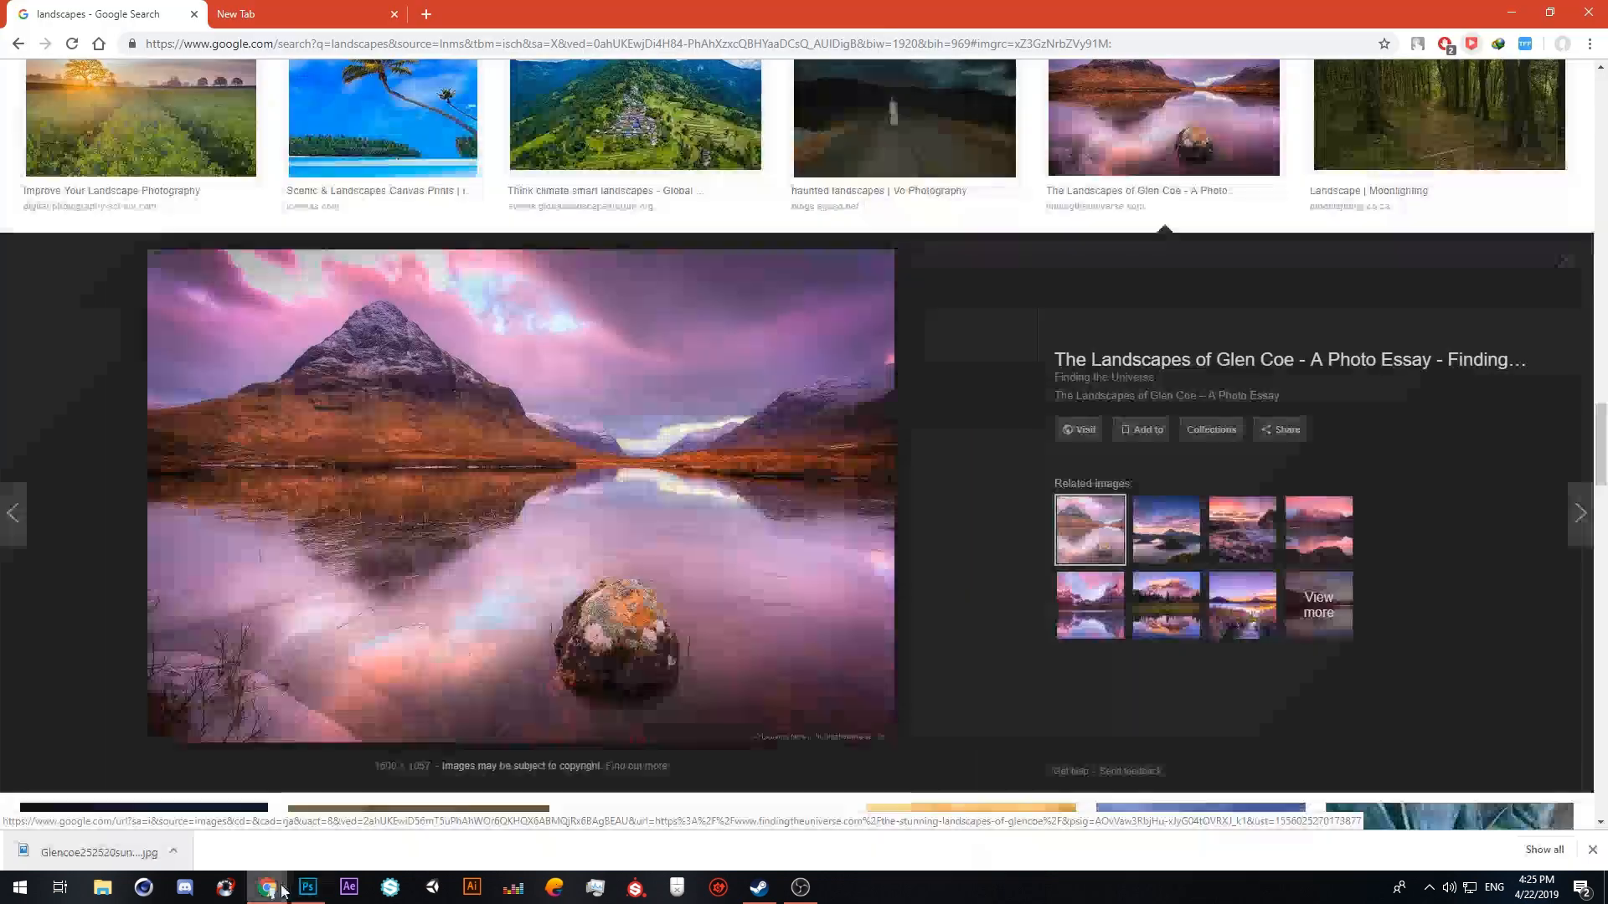
pyautogui.click(1163, 540)
pyautogui.click(1242, 549)
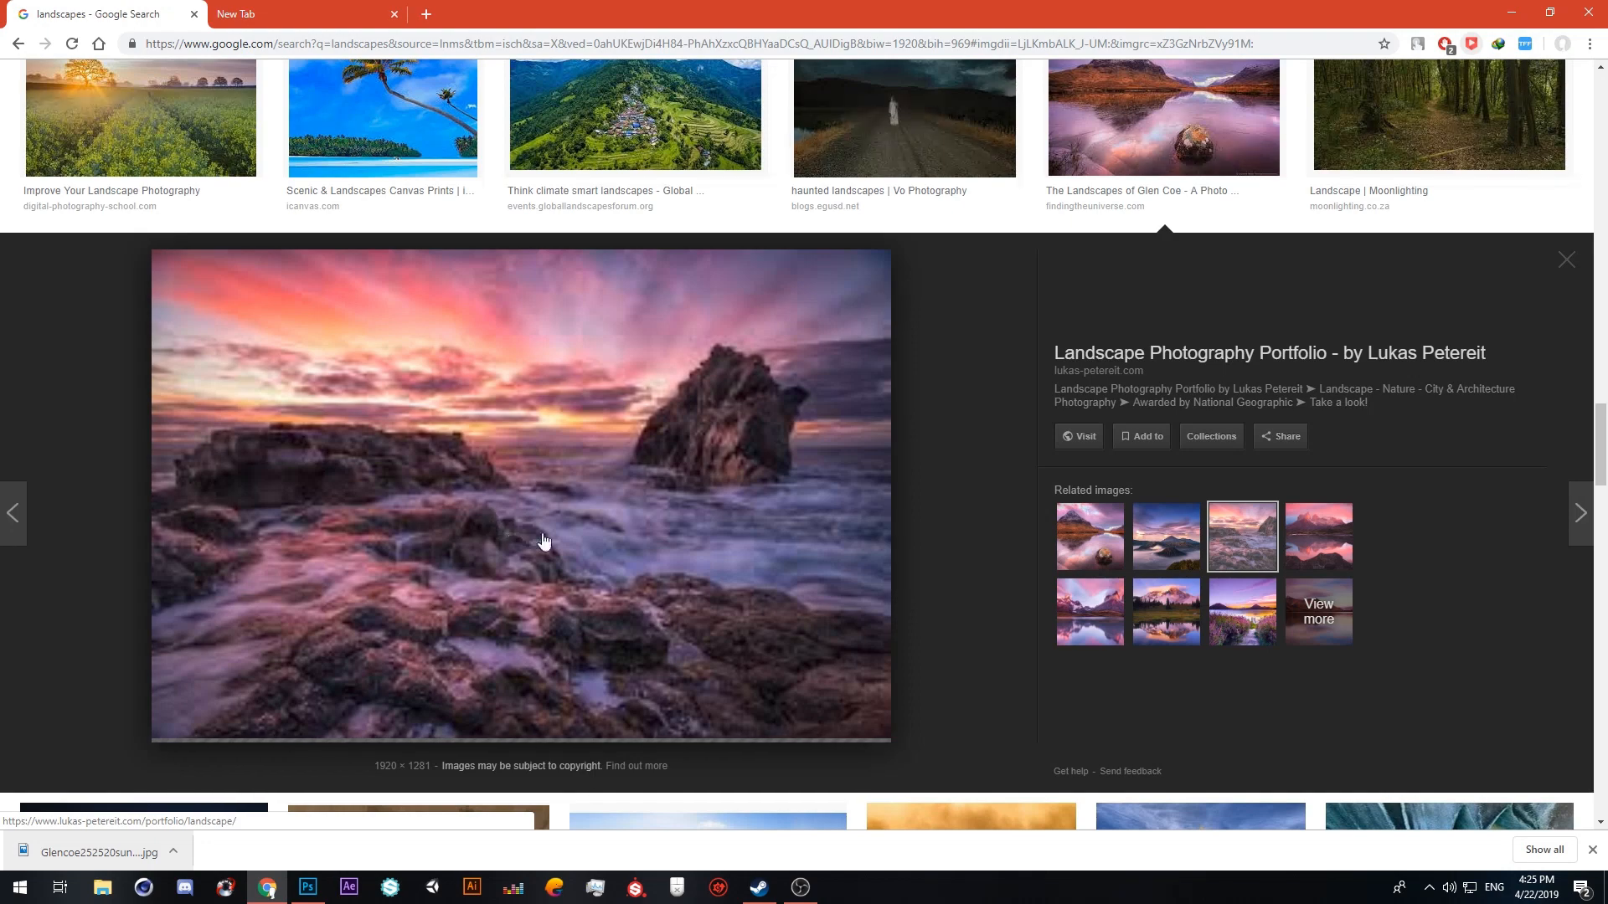
pyautogui.scroll(3, 514, 533)
pyautogui.scroll(2, 1256, 352)
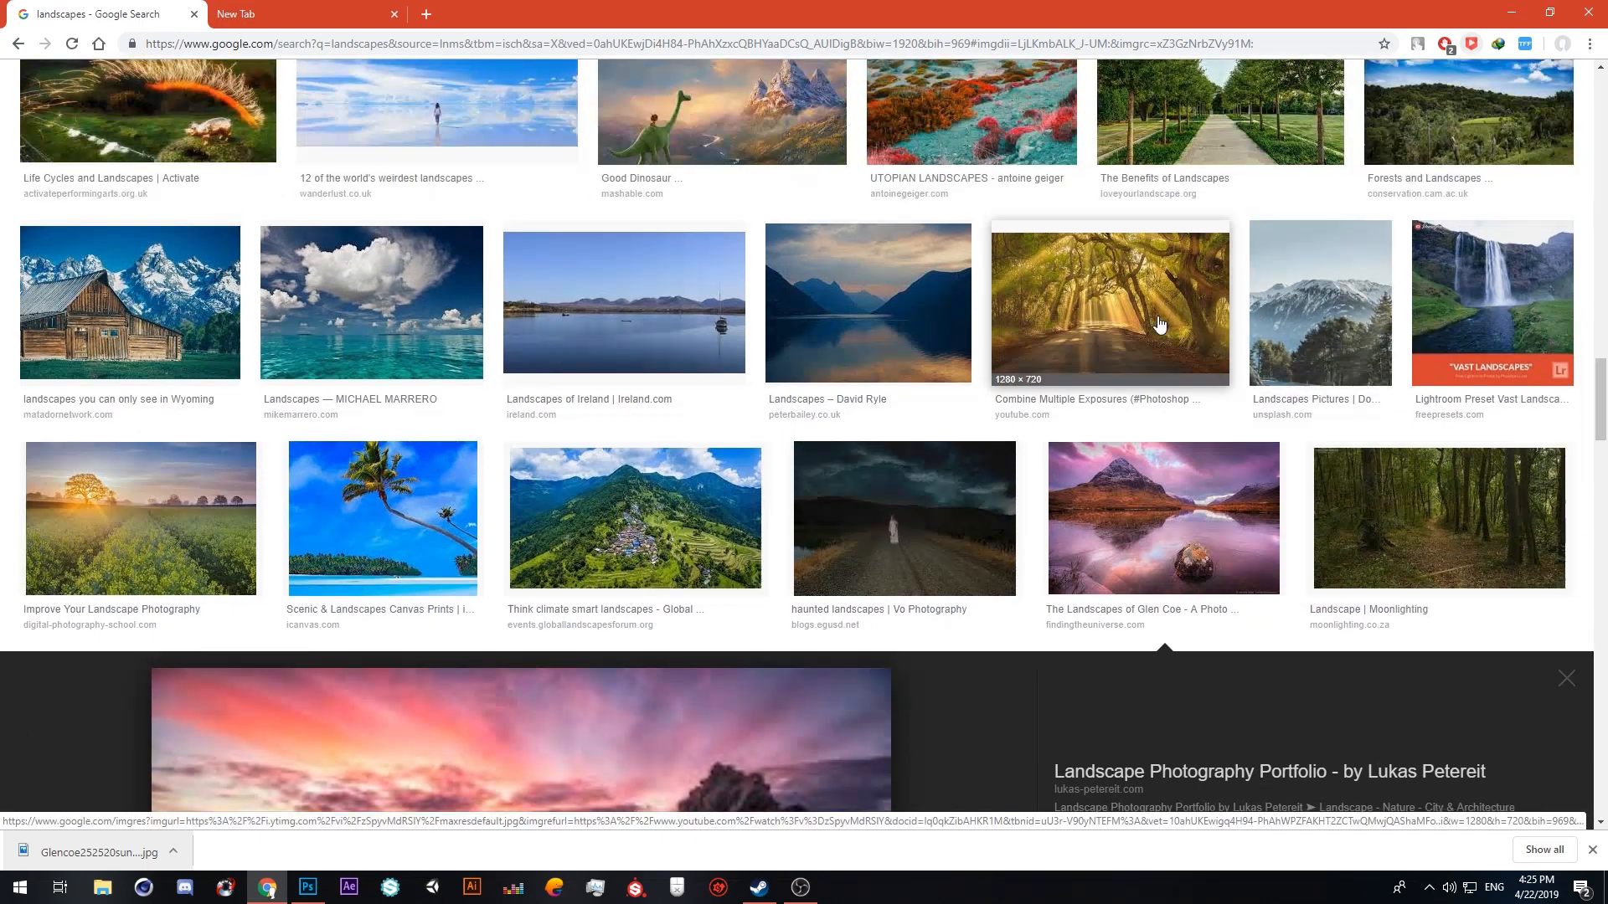
pyautogui.scroll(-5, 834, 469)
pyautogui.scroll(3, 834, 299)
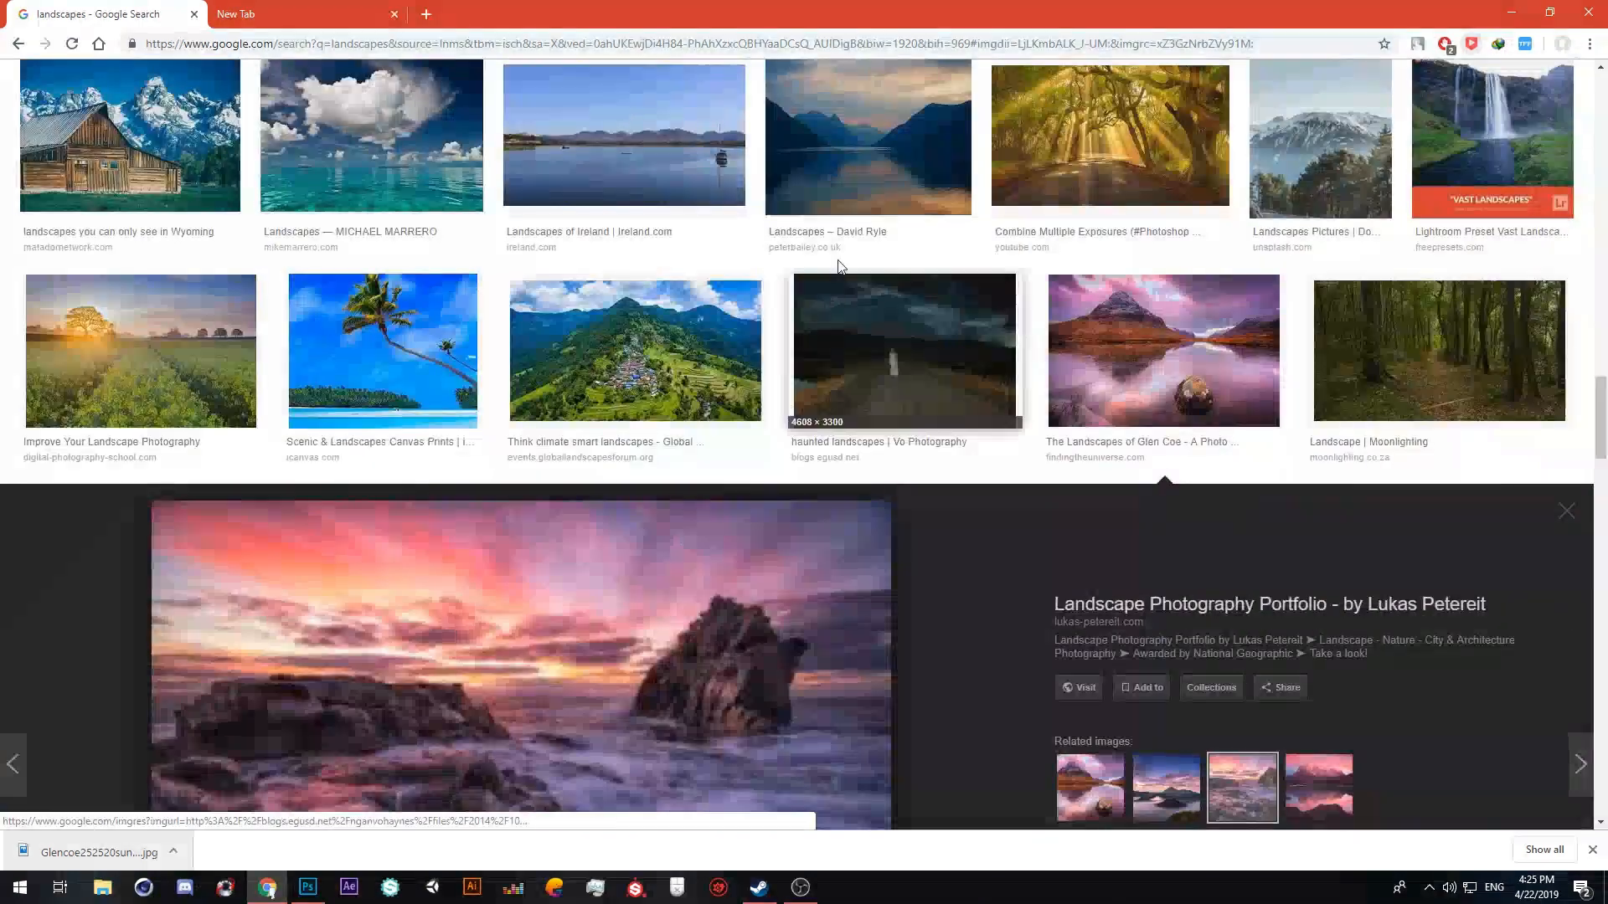
# Step: Save the 1500 × 1079 blue mountain lake photo at dusk from the image results to the computer
pyautogui.click(845, 201)
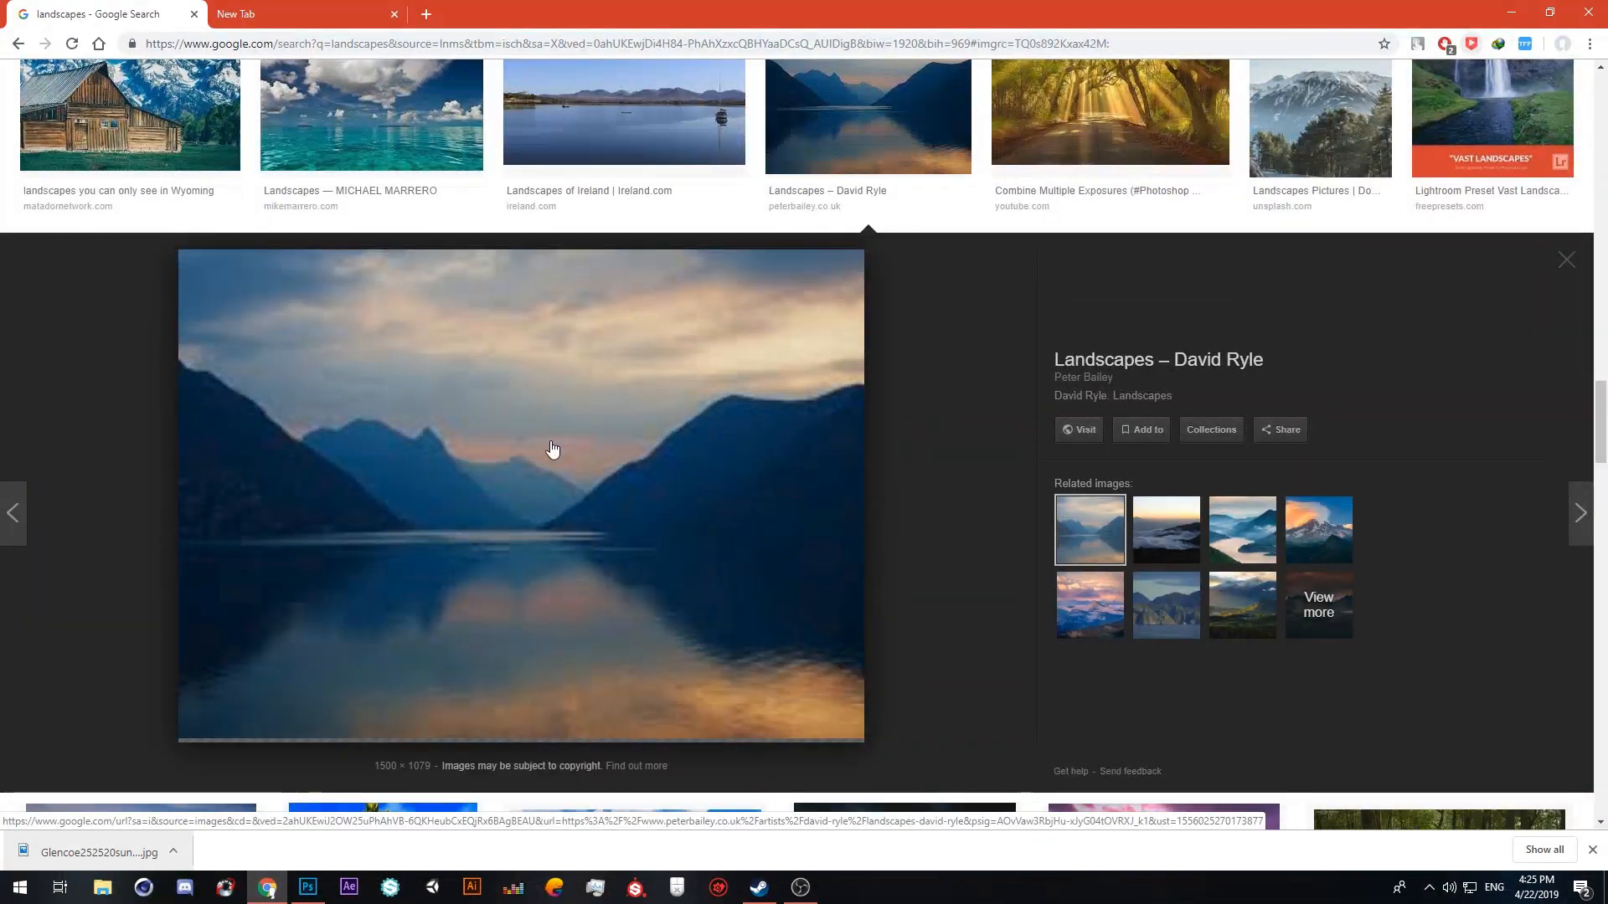
pyautogui.rightClick(537, 471)
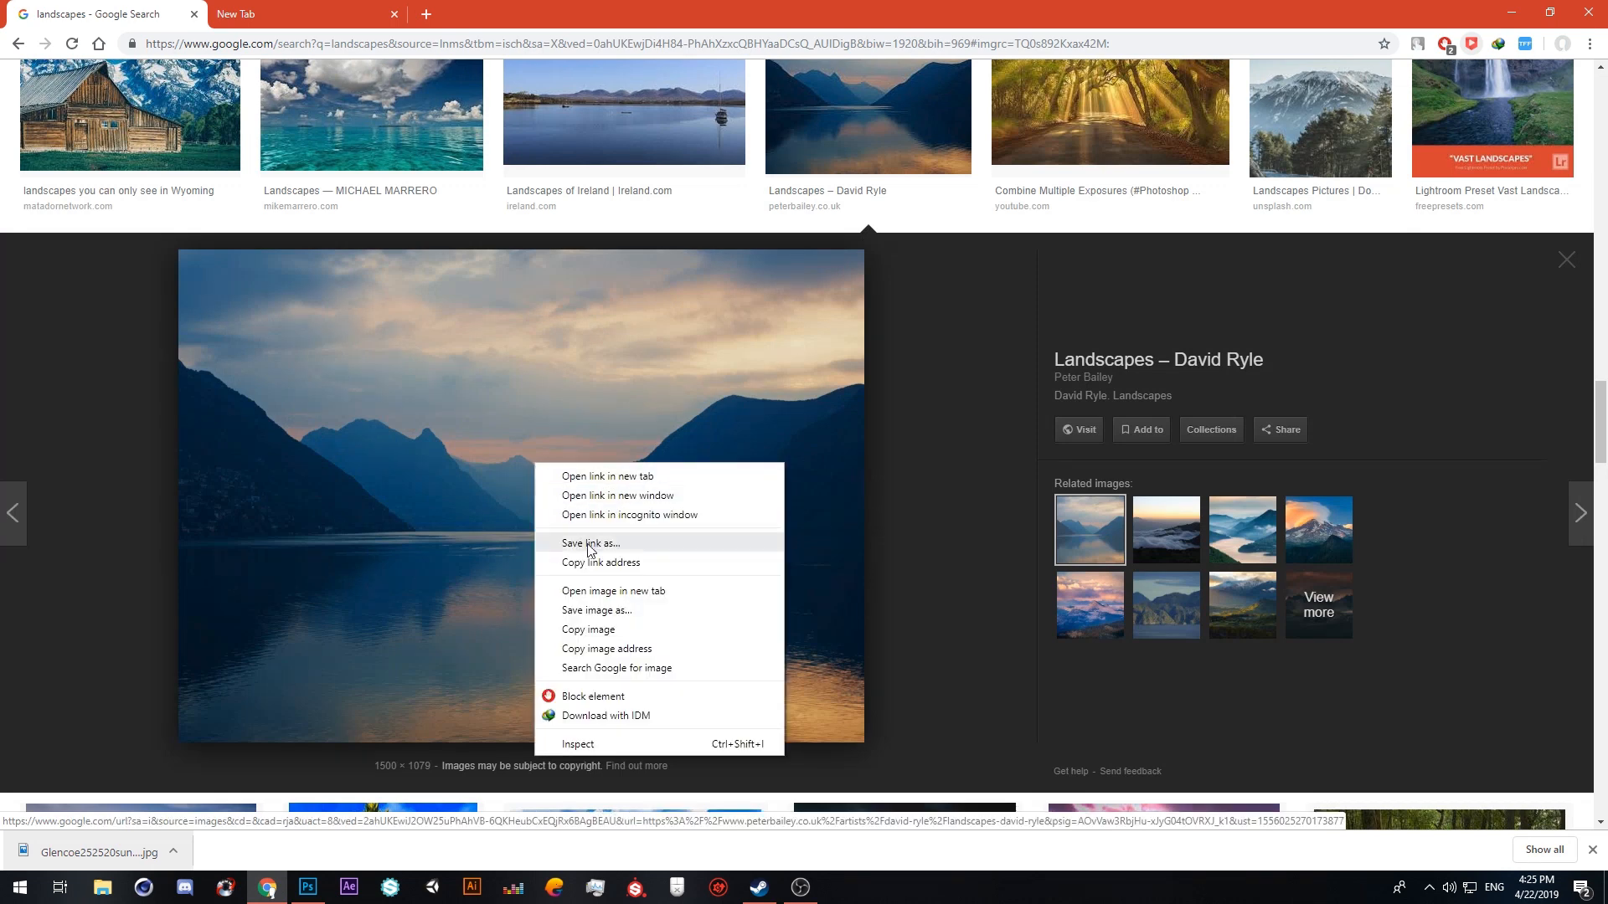
pyautogui.click(607, 611)
pyautogui.click(653, 427)
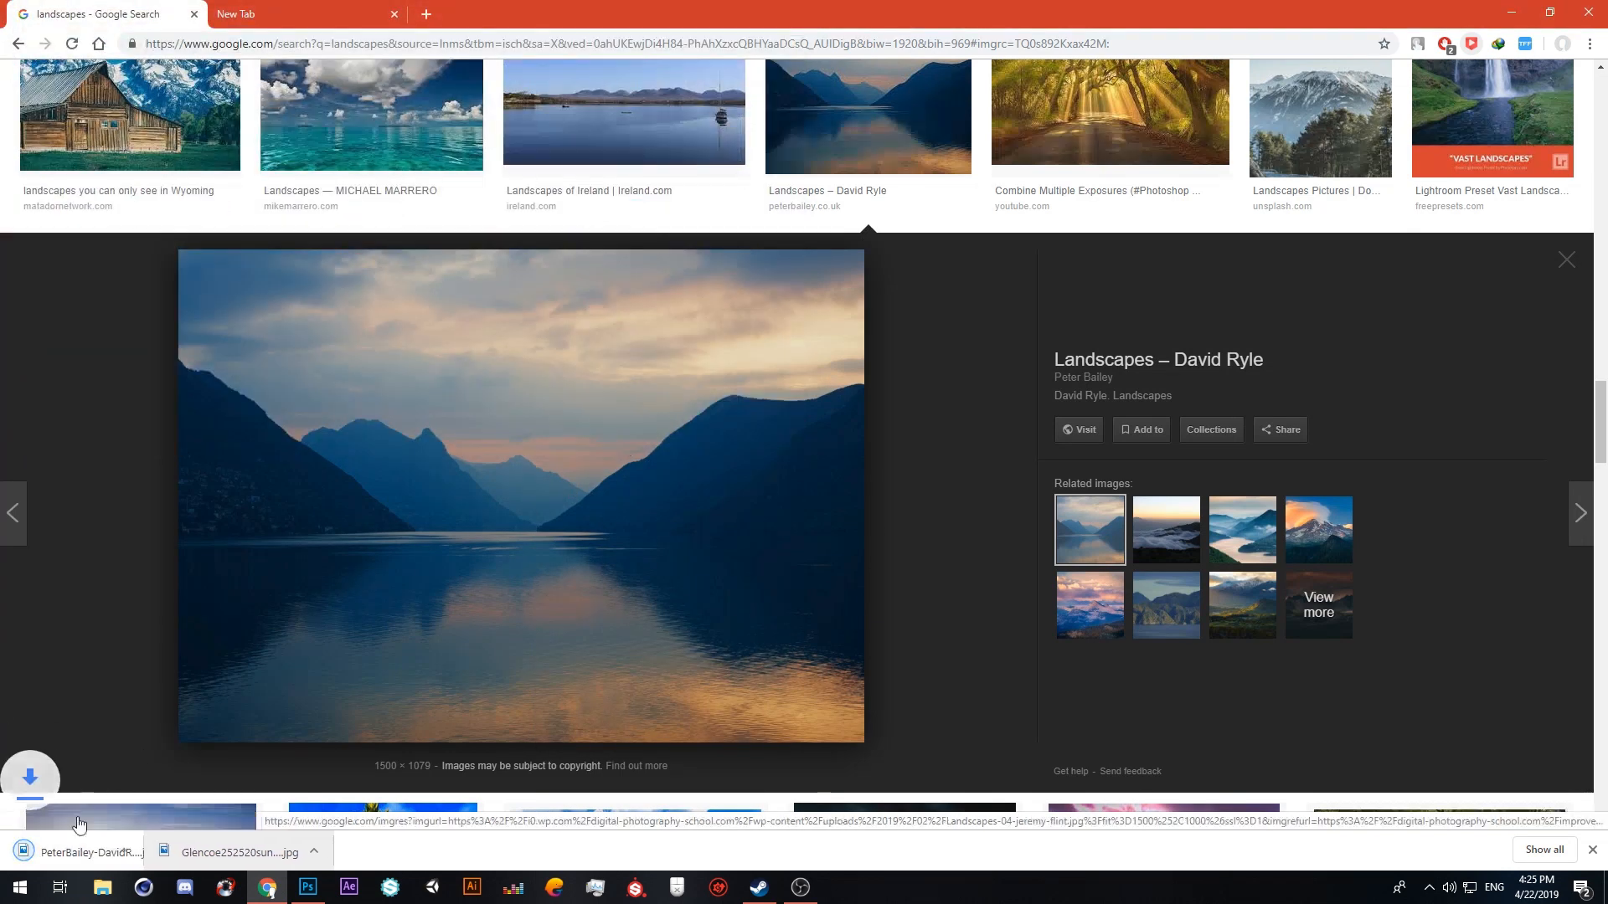
# Step: Open the downloaded mountain lake photo in Photoshop and convert its locked Background into a regular layer
pyautogui.click(308, 887)
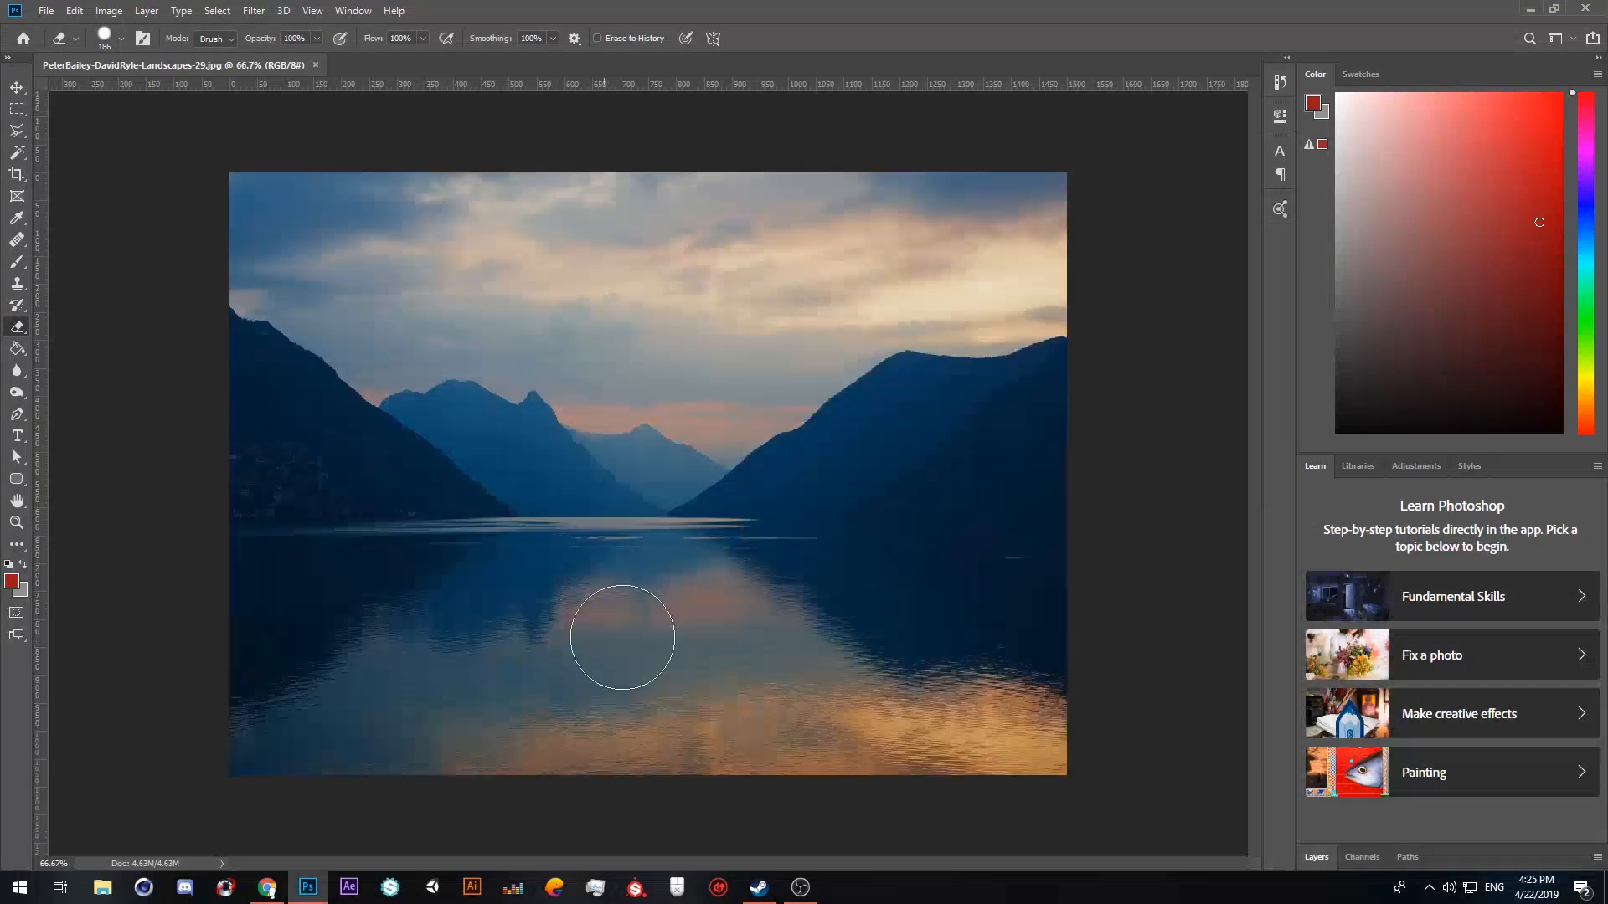
pyautogui.click(1316, 858)
pyautogui.doubleClick(1562, 503)
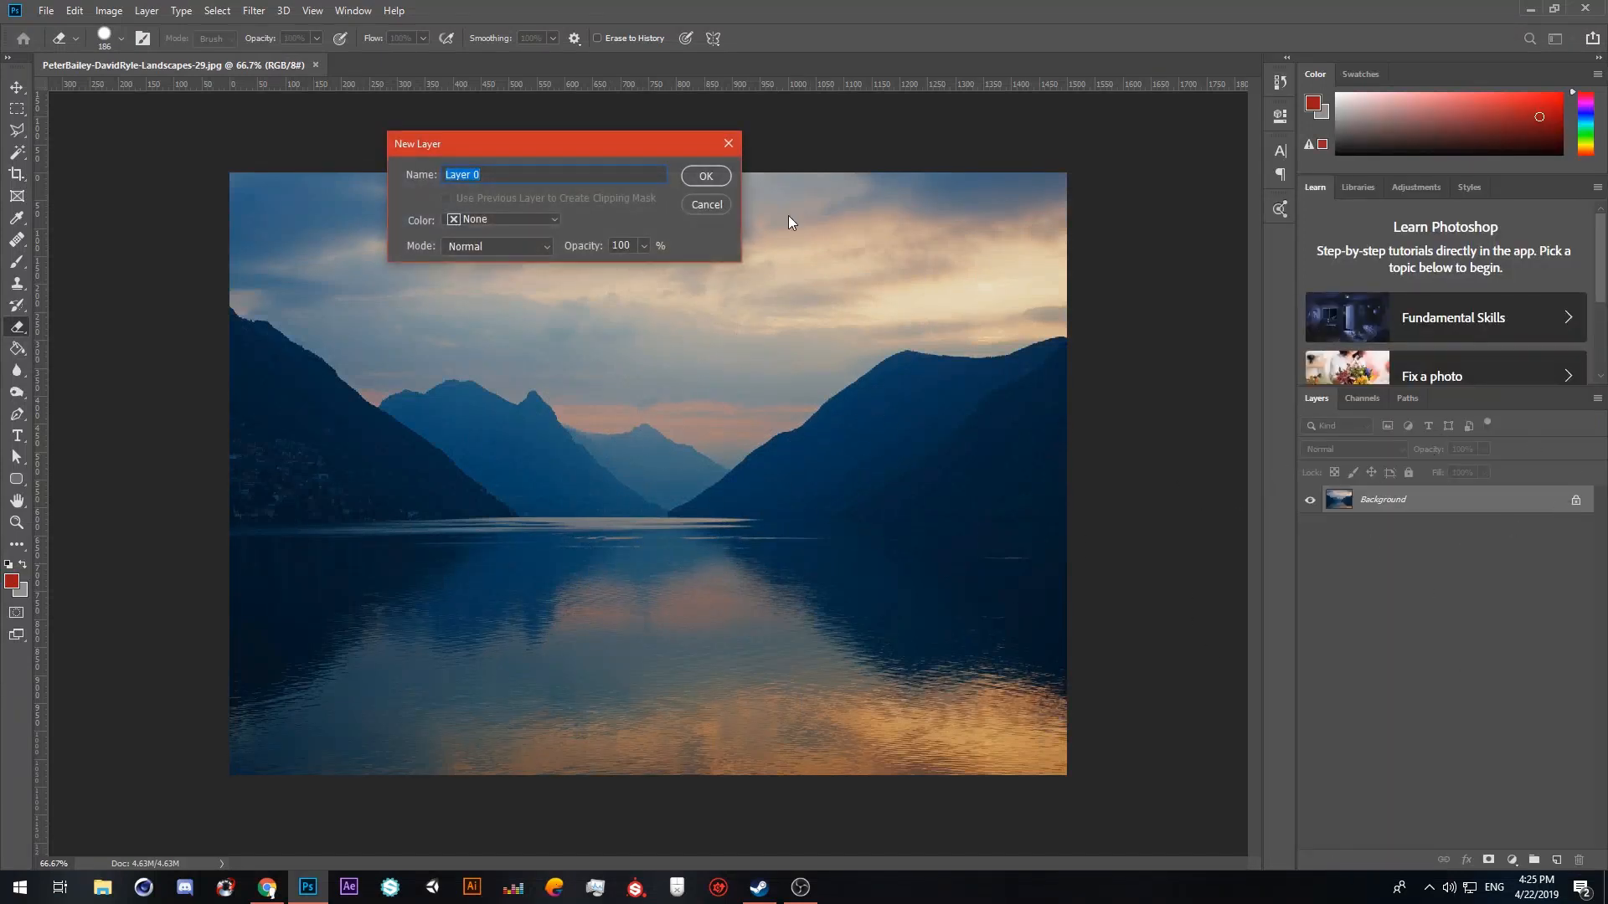
pyautogui.press('Return')
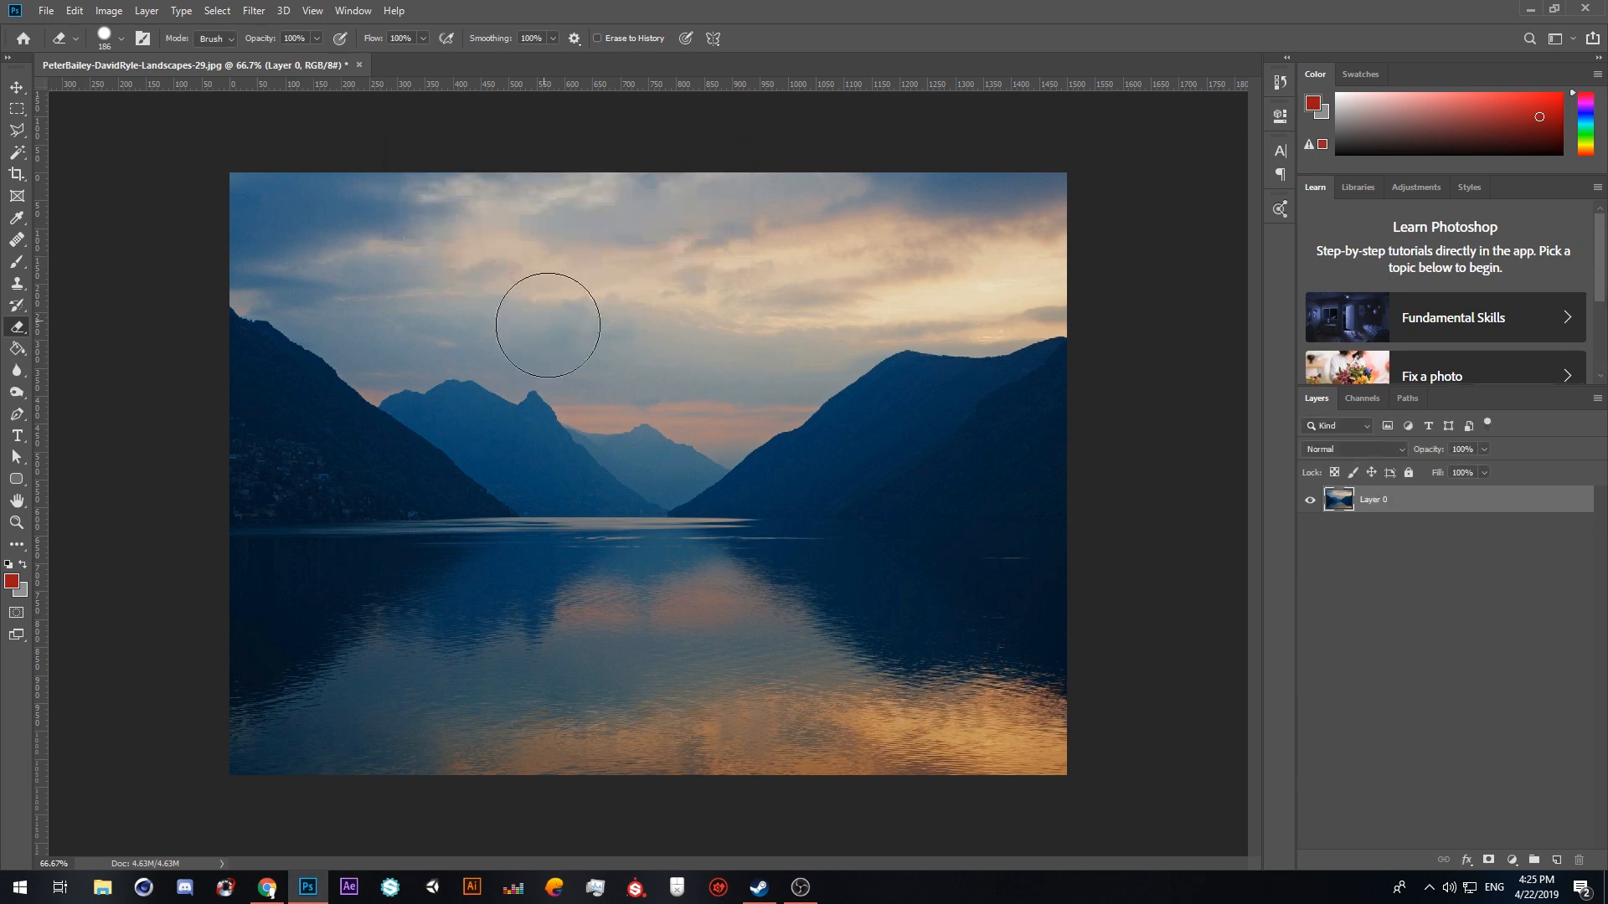
# Step: Convert the photo layer into a smart object for smart filters
pyautogui.click(255, 12)
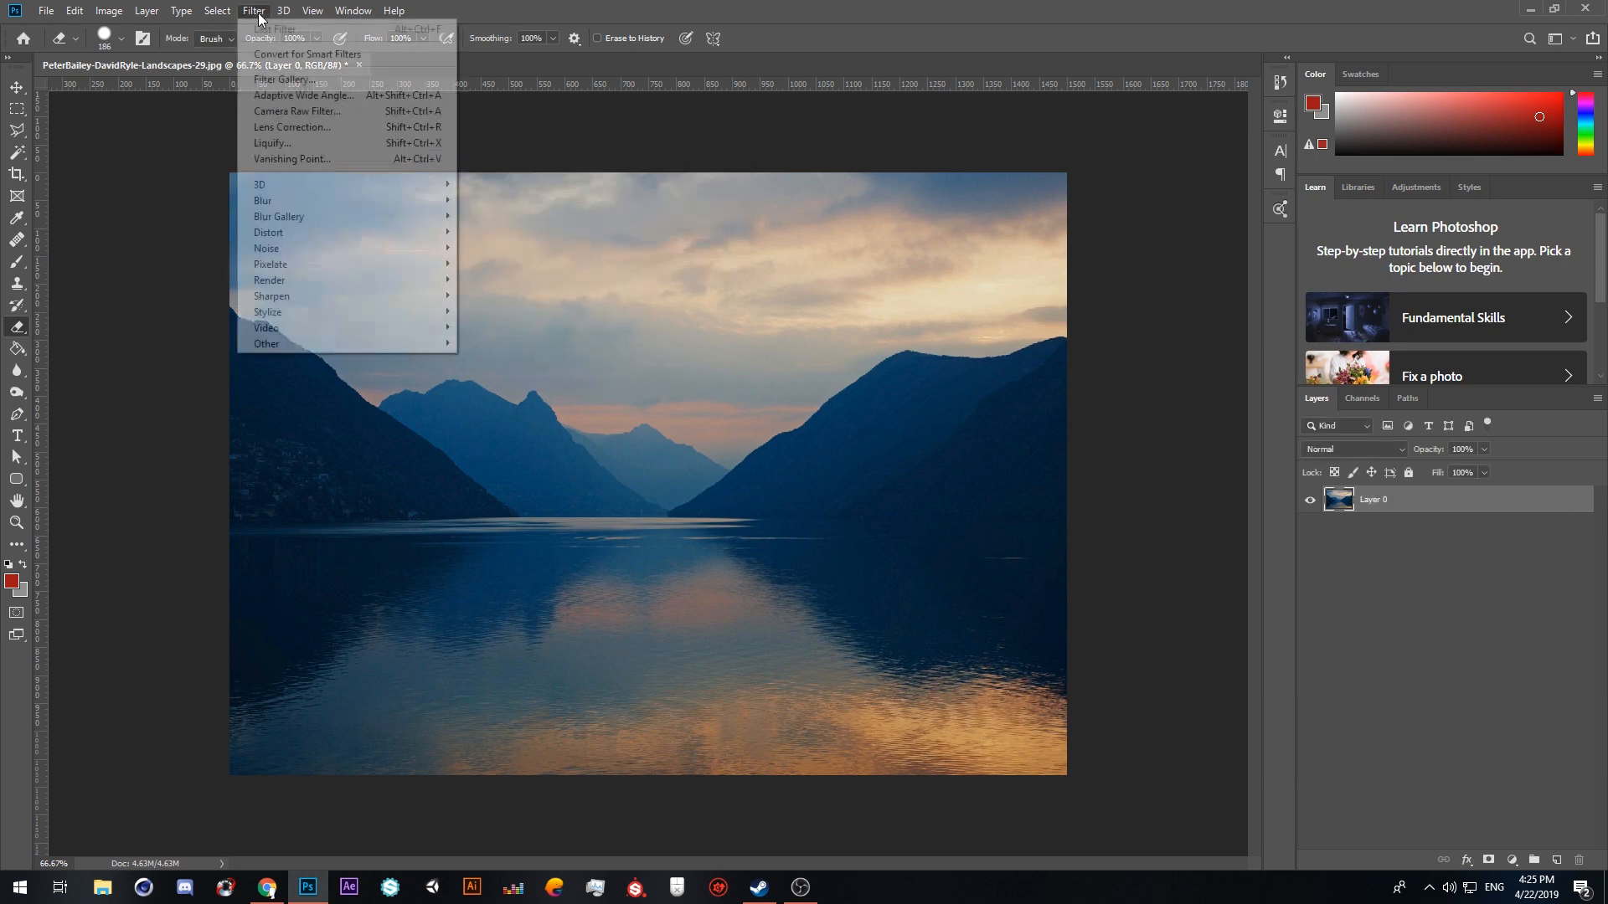
pyautogui.click(282, 55)
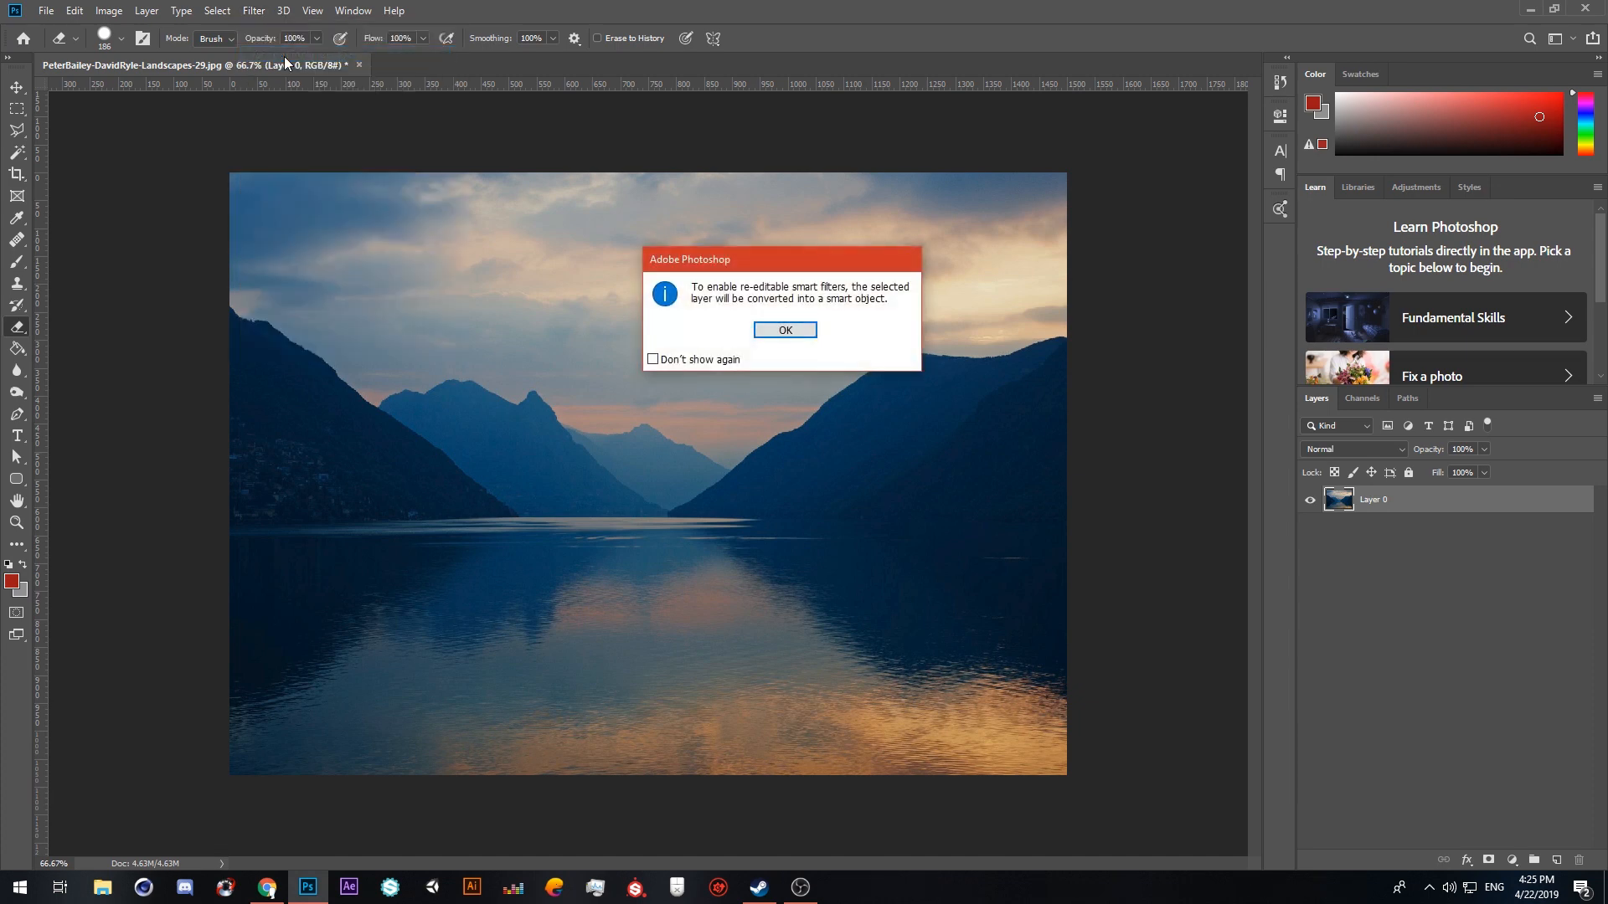
pyautogui.press('Return')
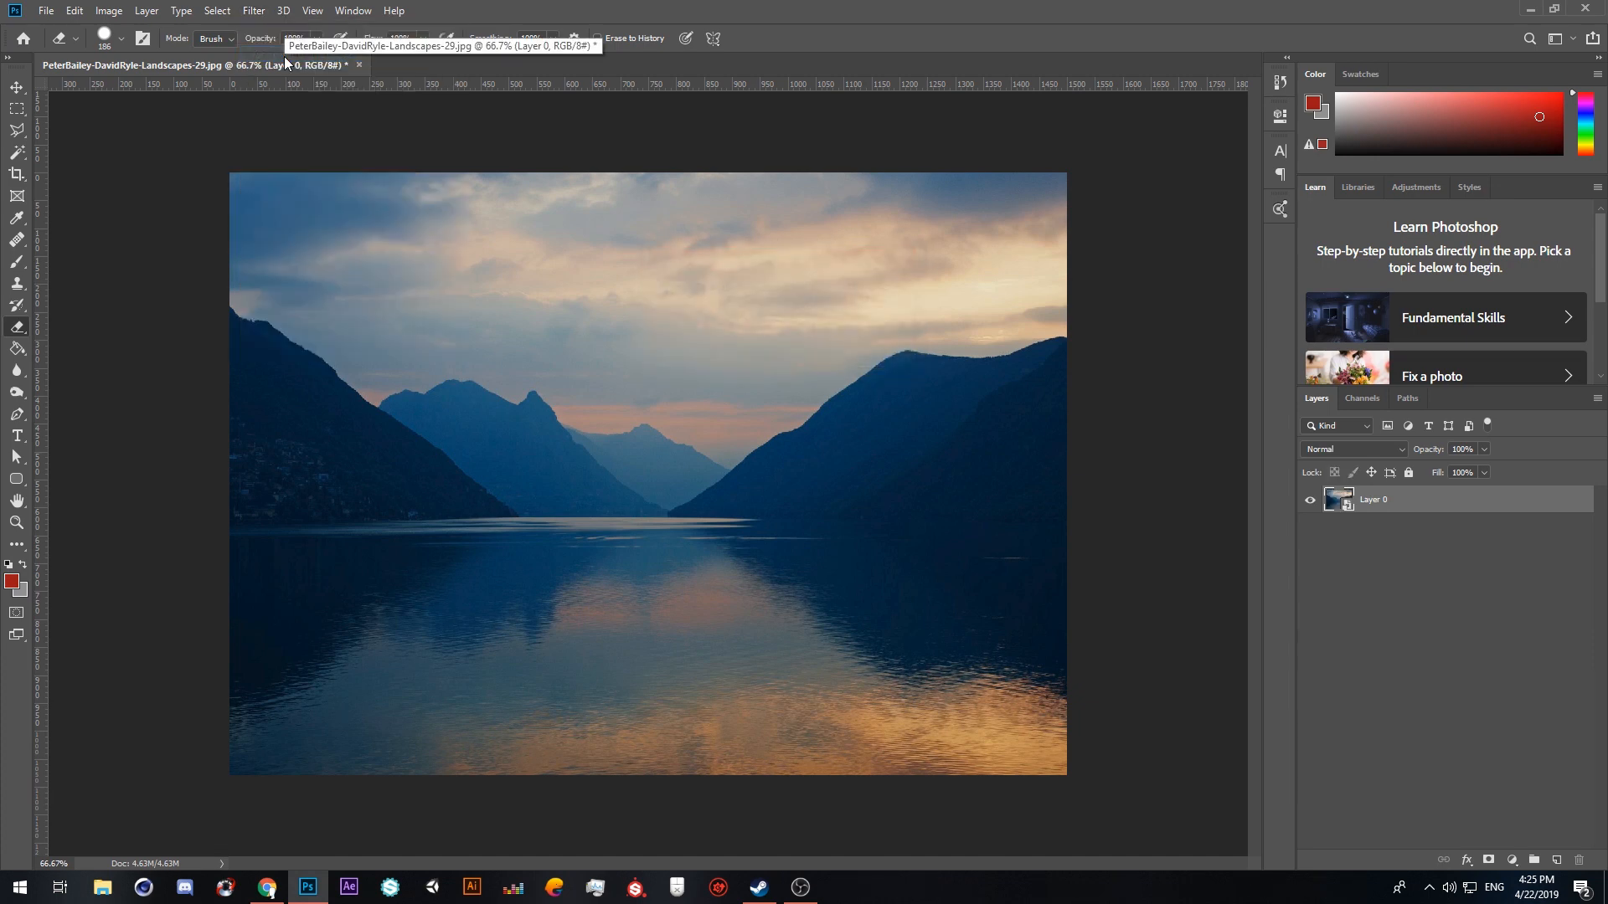
# Step: Apply a Mezzotint filter to the photo's smart object layer with the type Medium Strokes
pyautogui.click(225, 11)
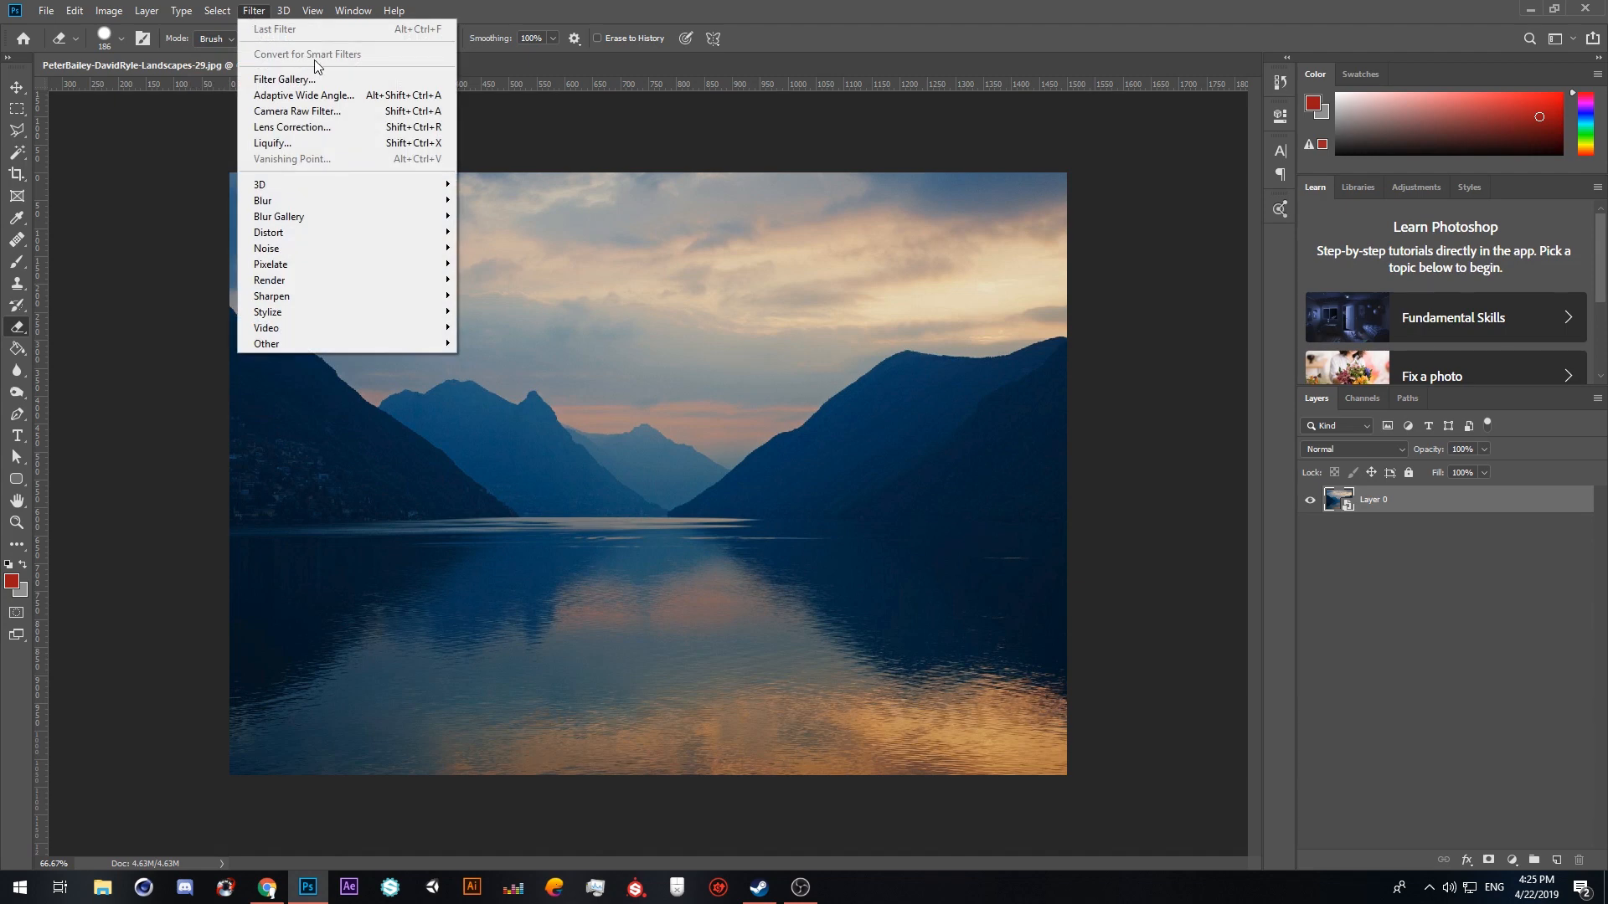
pyautogui.moveTo(295, 202)
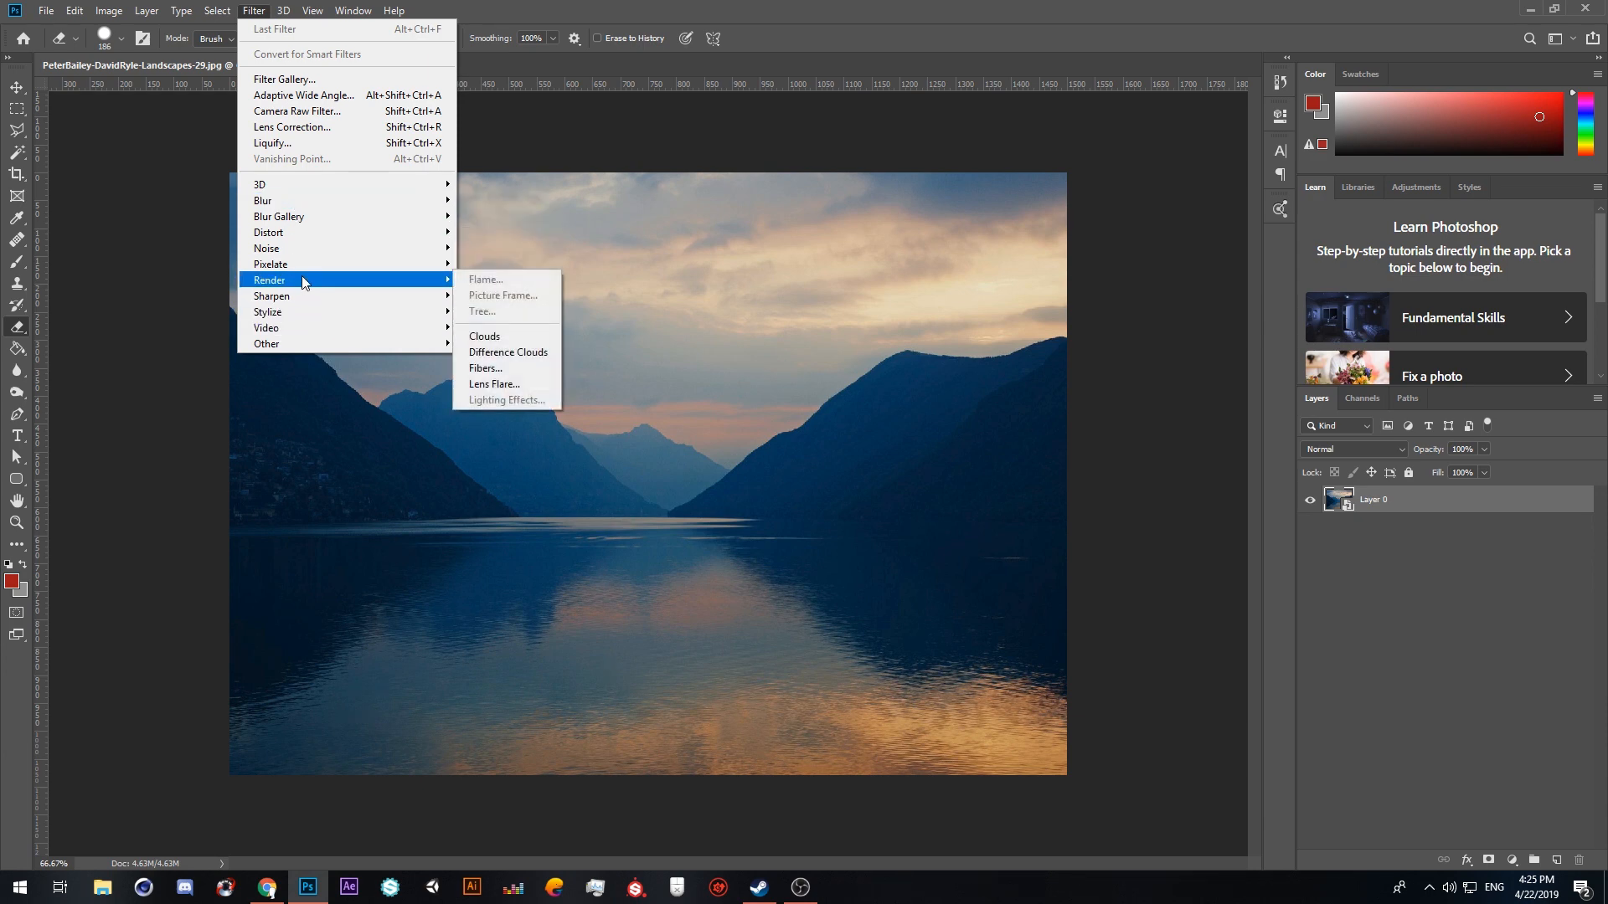
pyautogui.moveTo(303, 266)
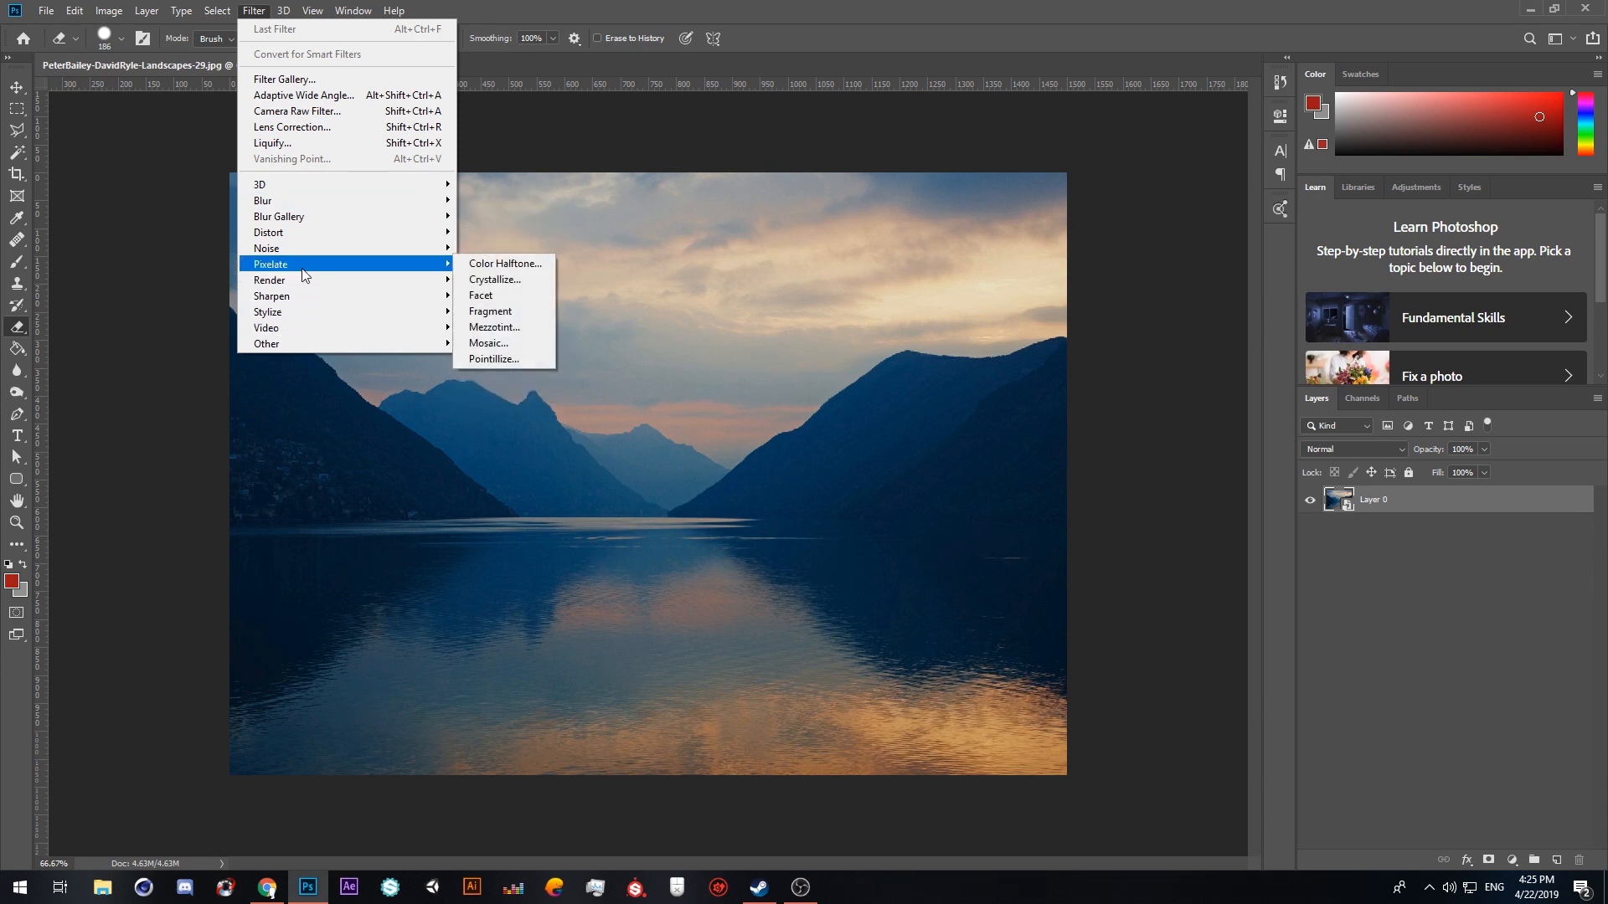
pyautogui.click(517, 327)
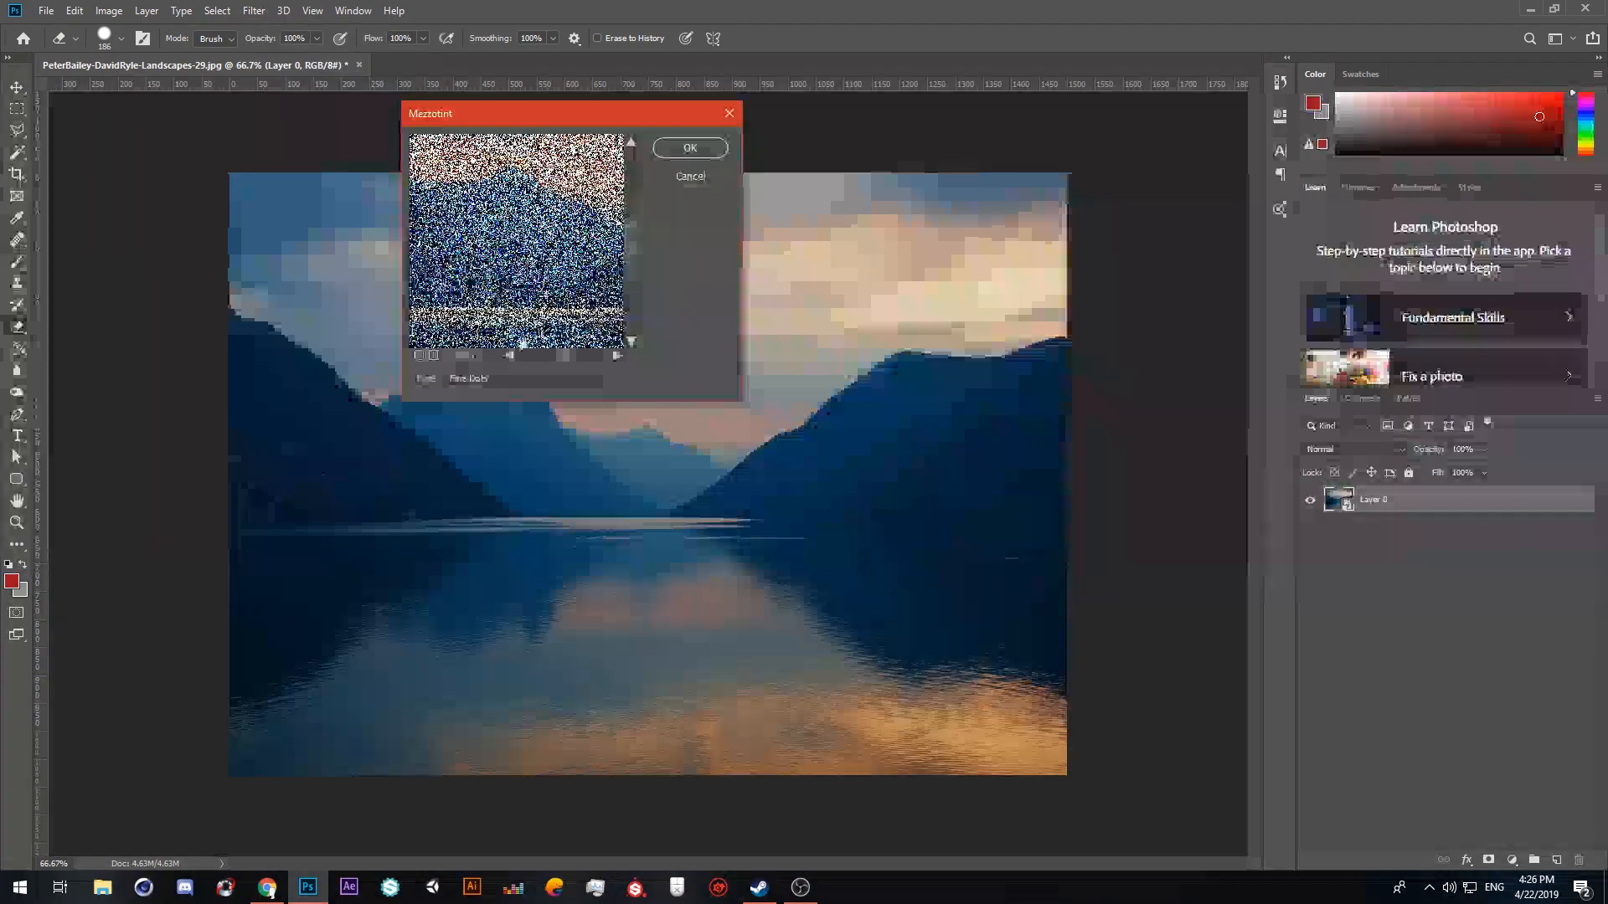
pyautogui.click(483, 384)
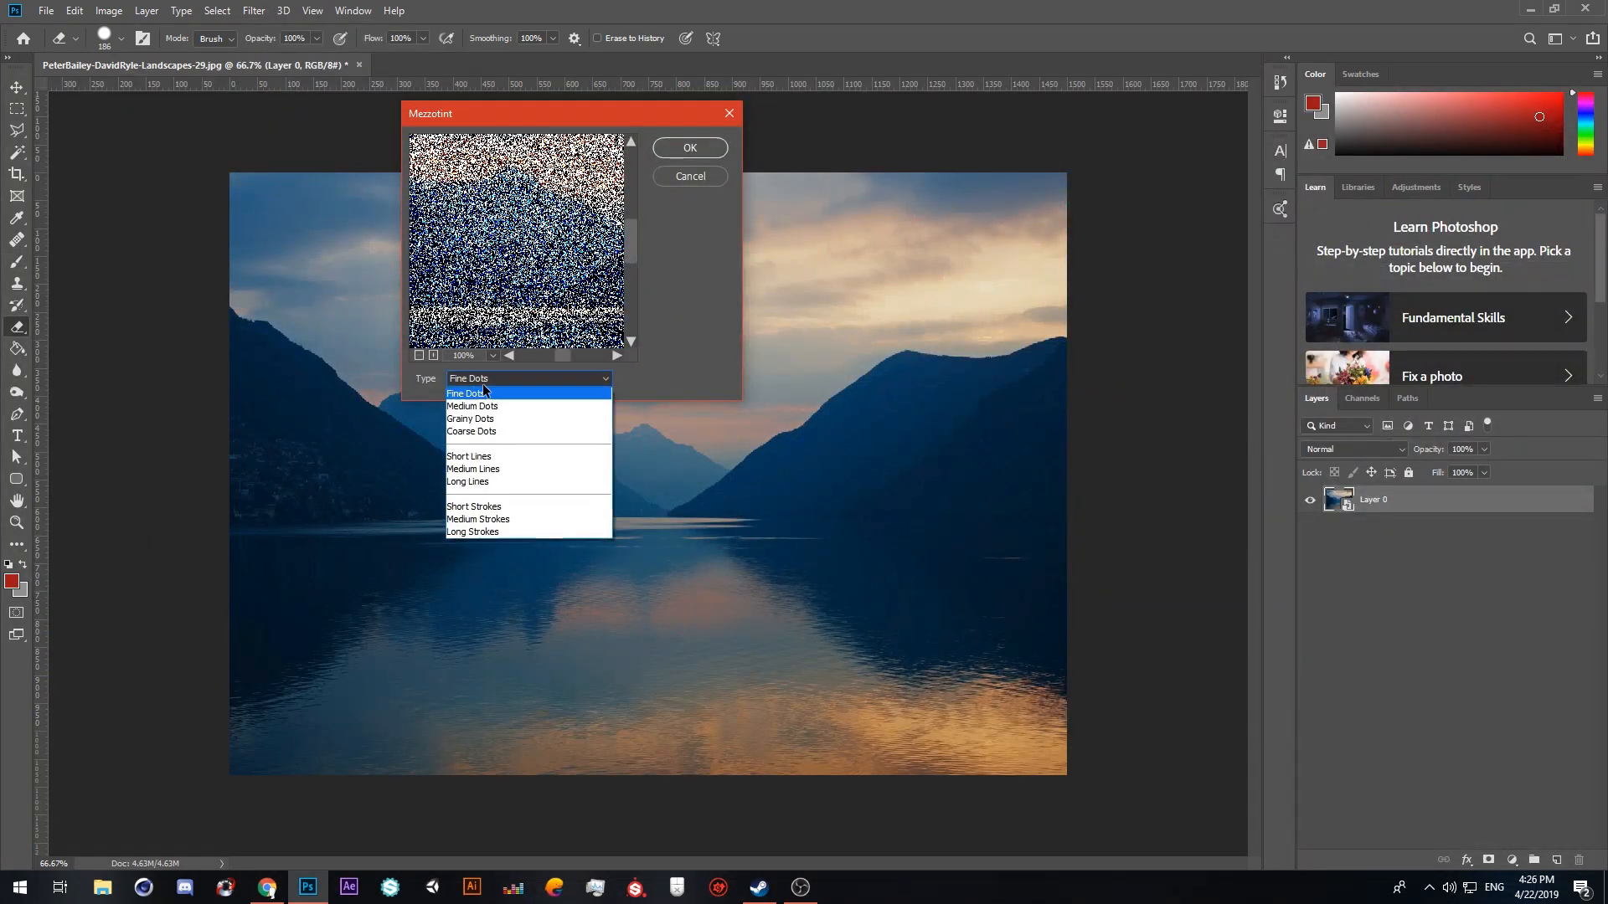
pyautogui.click(497, 521)
pyautogui.click(690, 148)
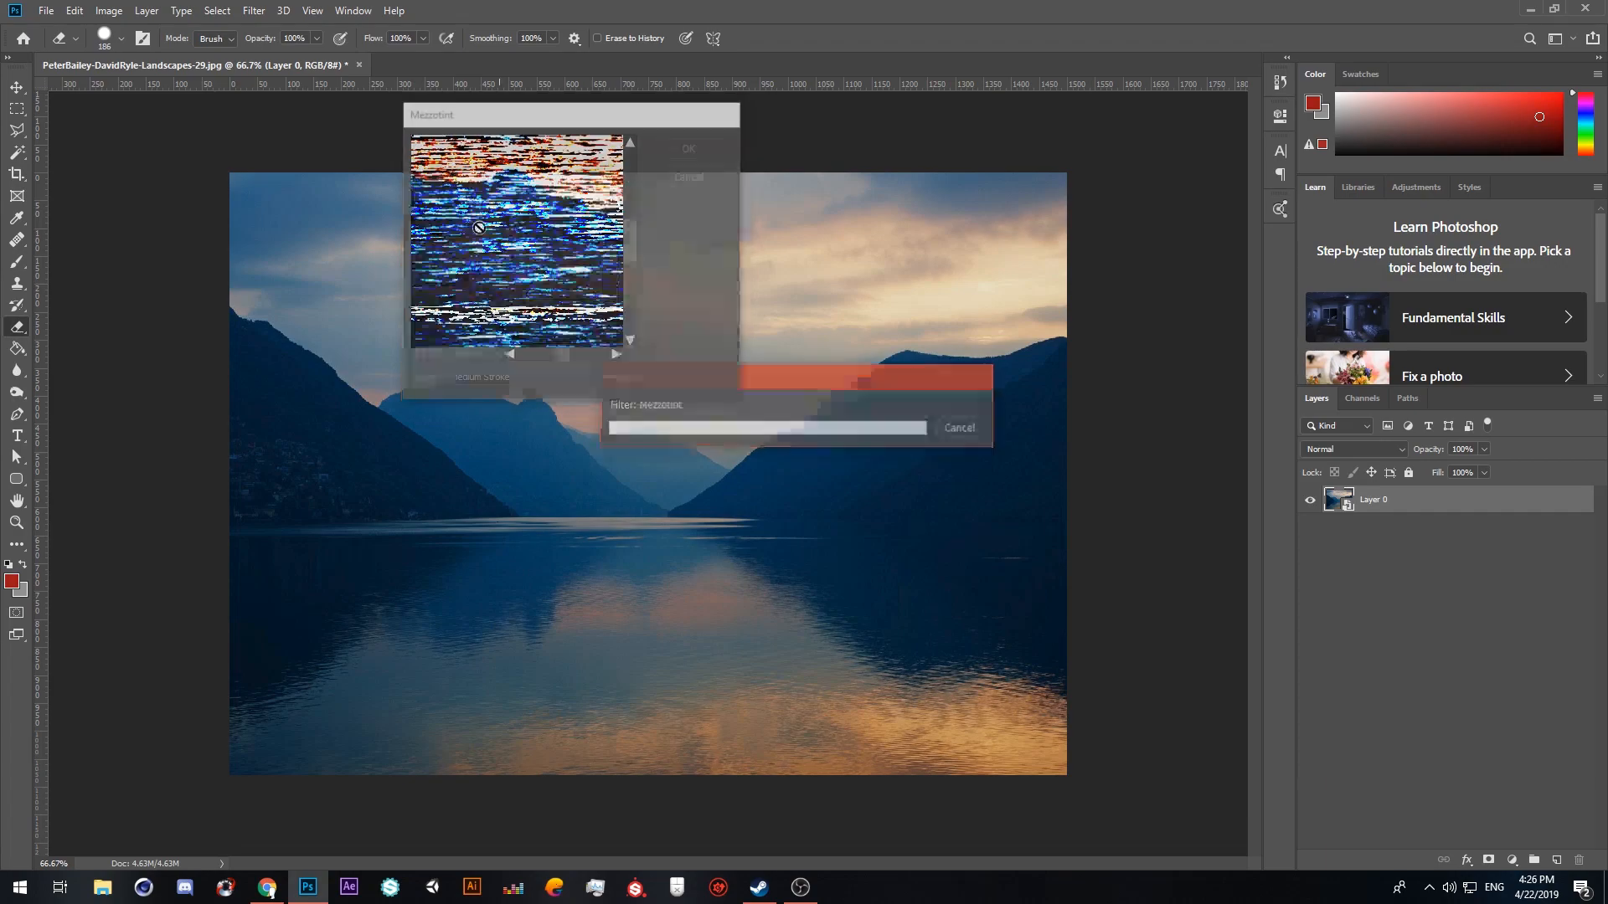
# Step: Add a Radial Blur smart filter with amount 100, the Zoom method and Best quality
pyautogui.click(253, 11)
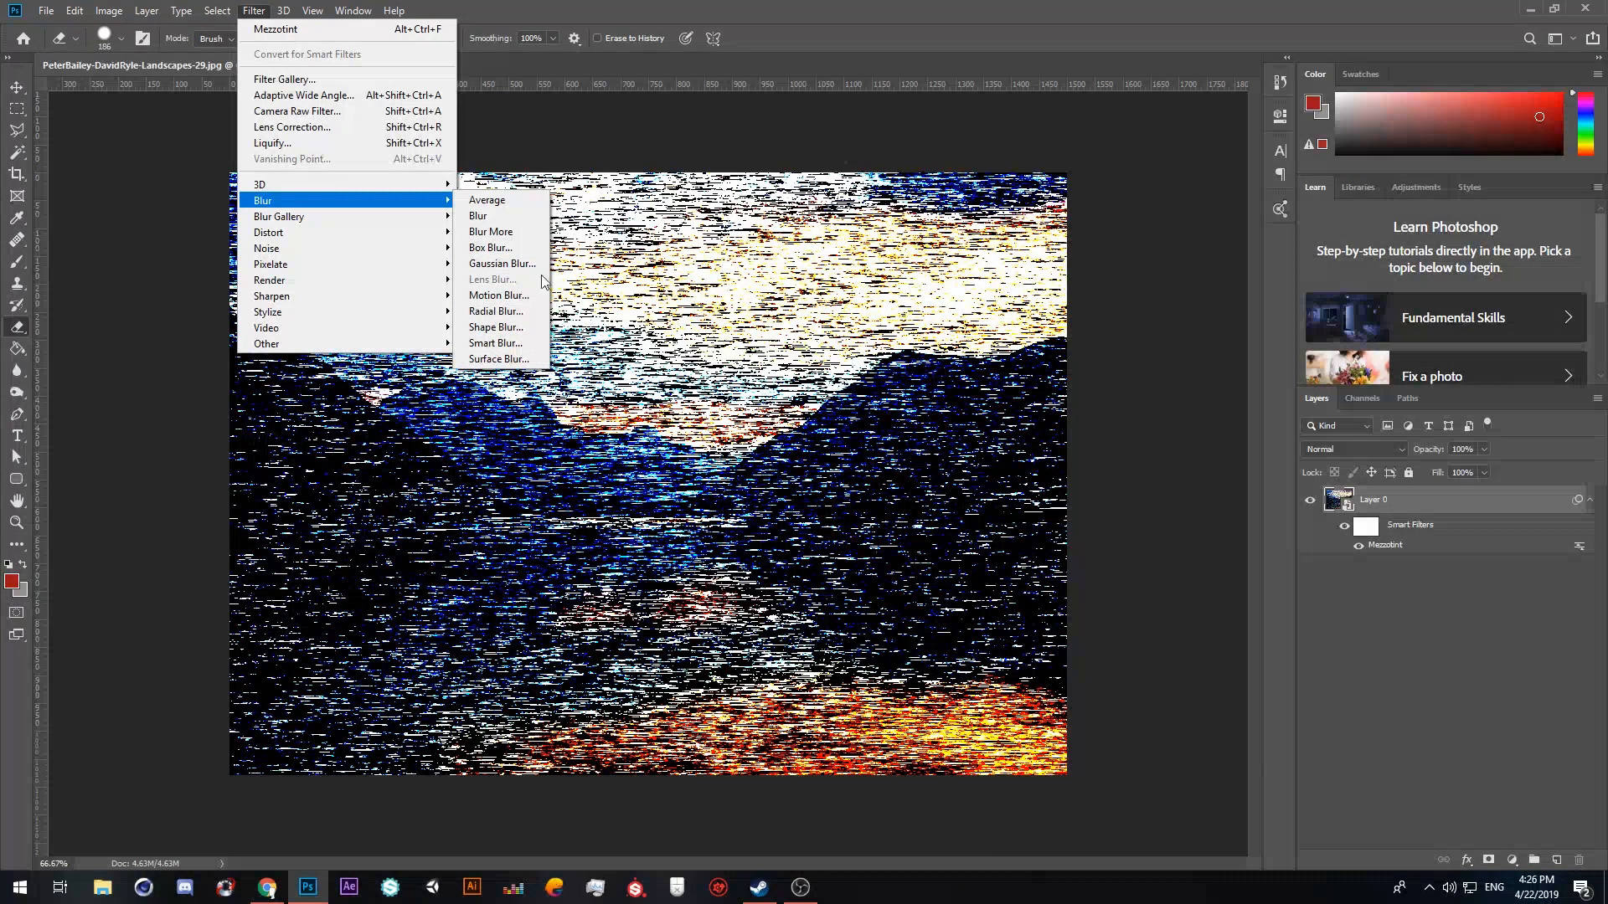
pyautogui.click(521, 311)
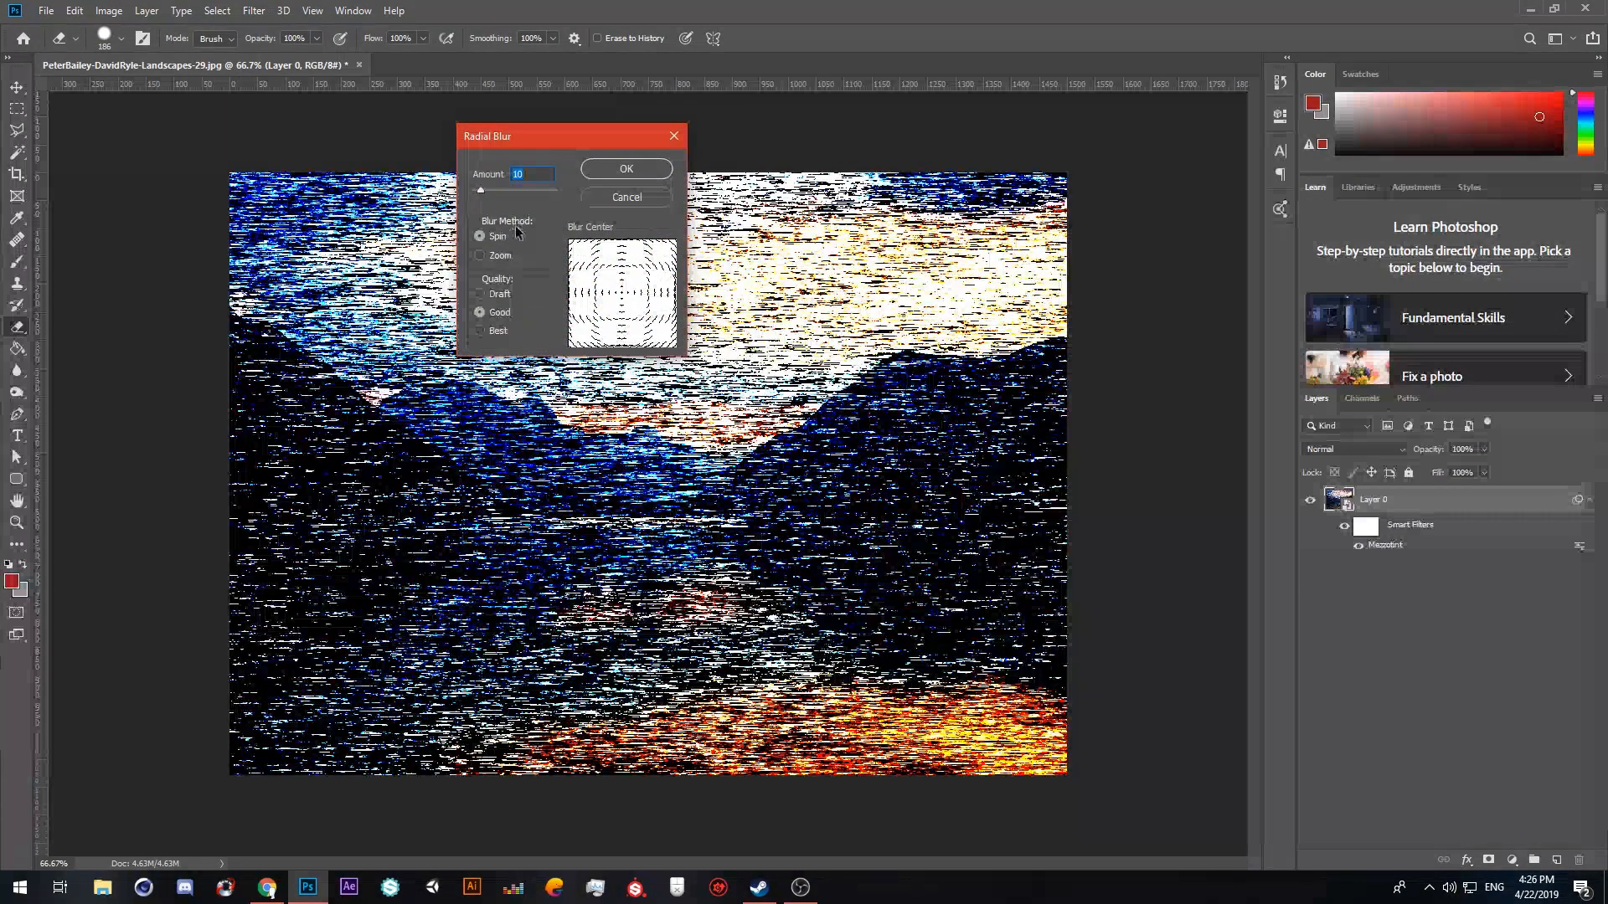
pyautogui.moveTo(482, 193); pyautogui.dragTo(596, 198)
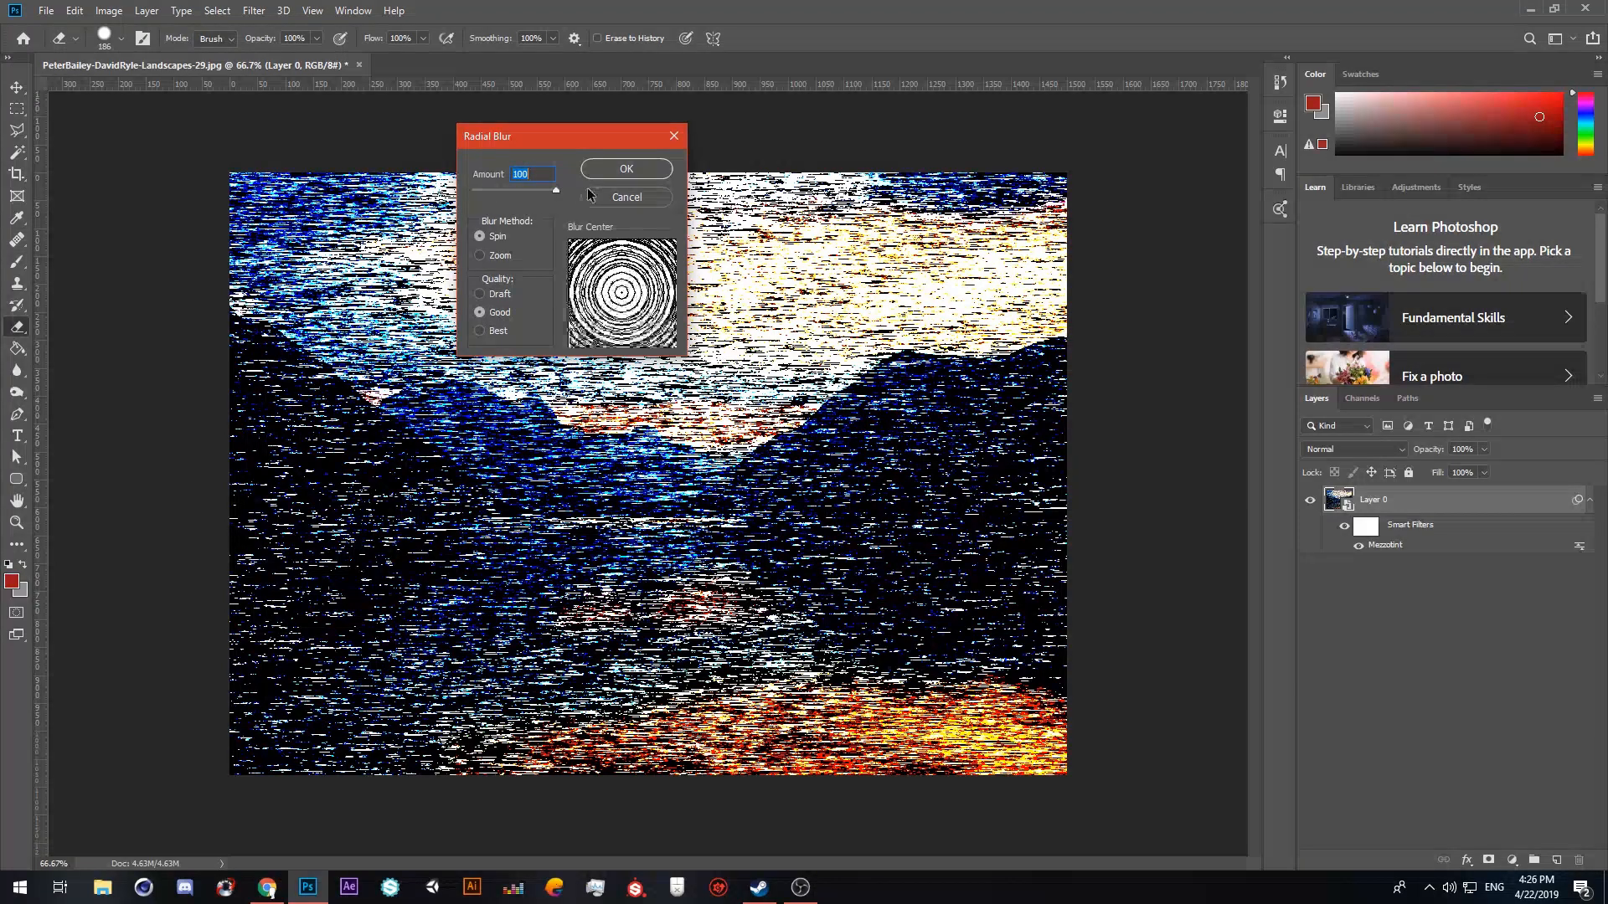
pyautogui.click(482, 333)
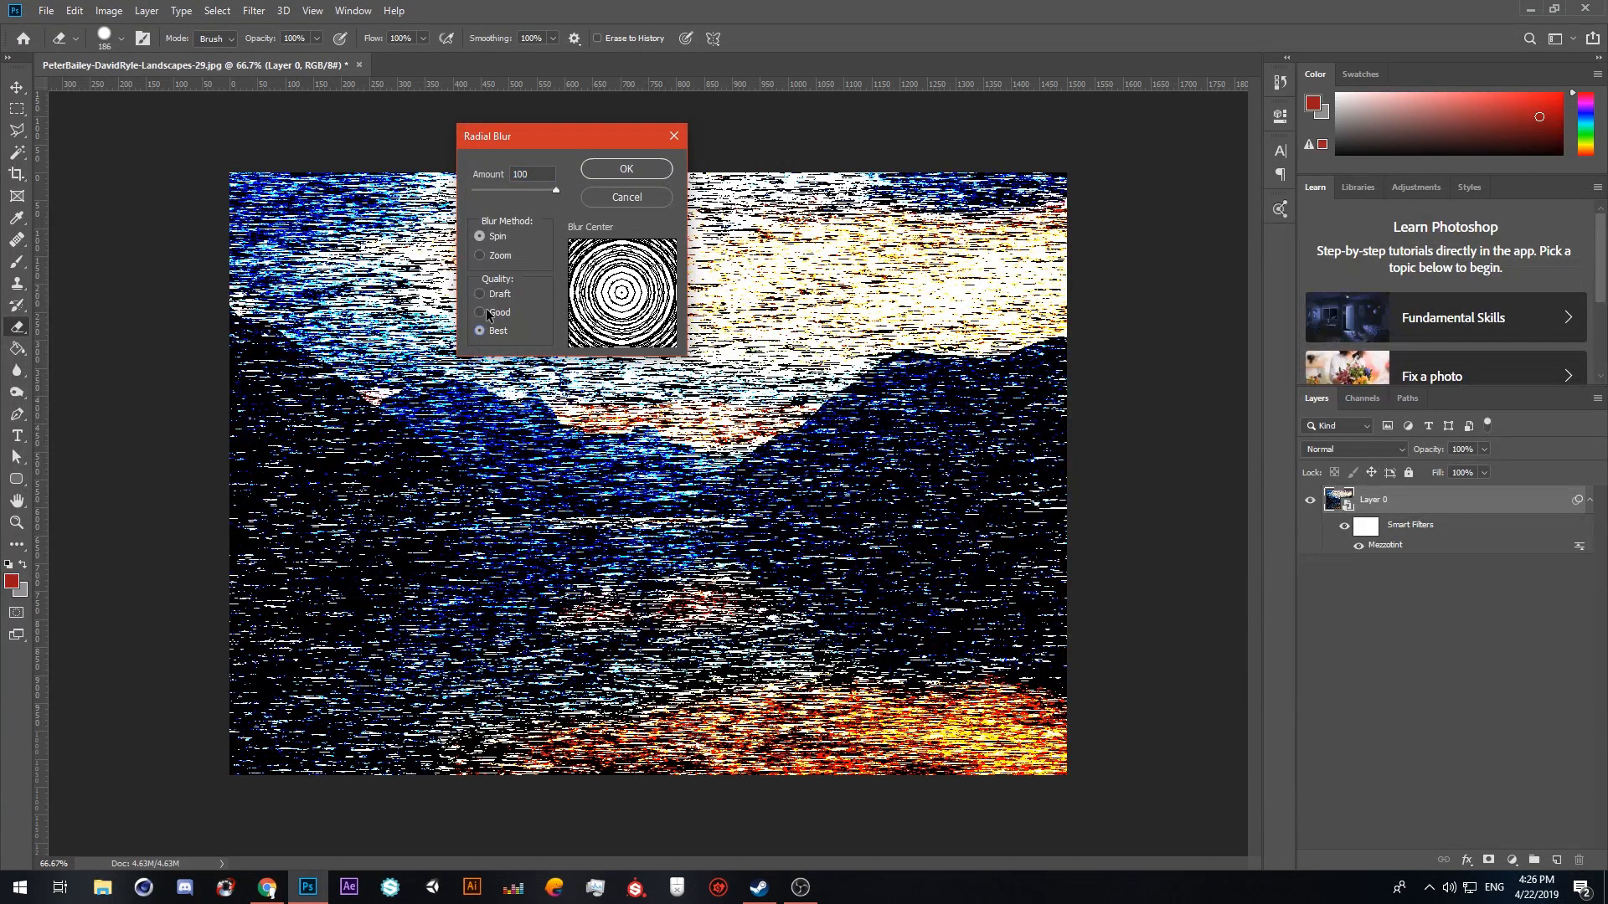
pyautogui.click(494, 258)
pyautogui.click(650, 174)
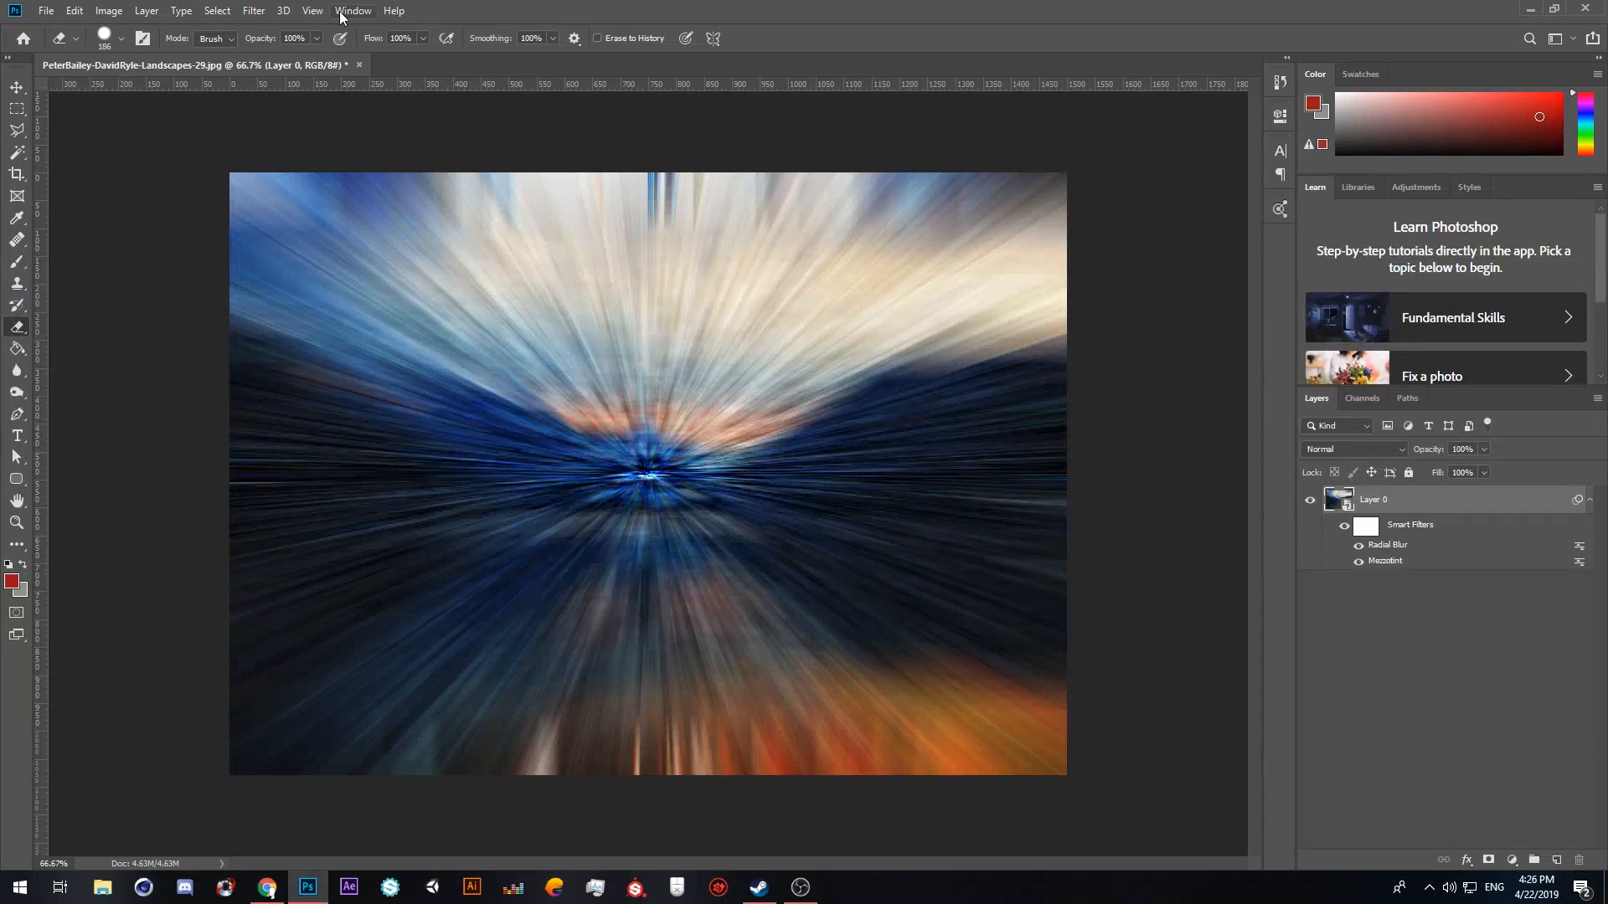
# Step: Add two more Radial Blur smart filters, each with amount 100, the Zoom method and Good quality
pyautogui.click(252, 11)
pyautogui.moveTo(285, 205)
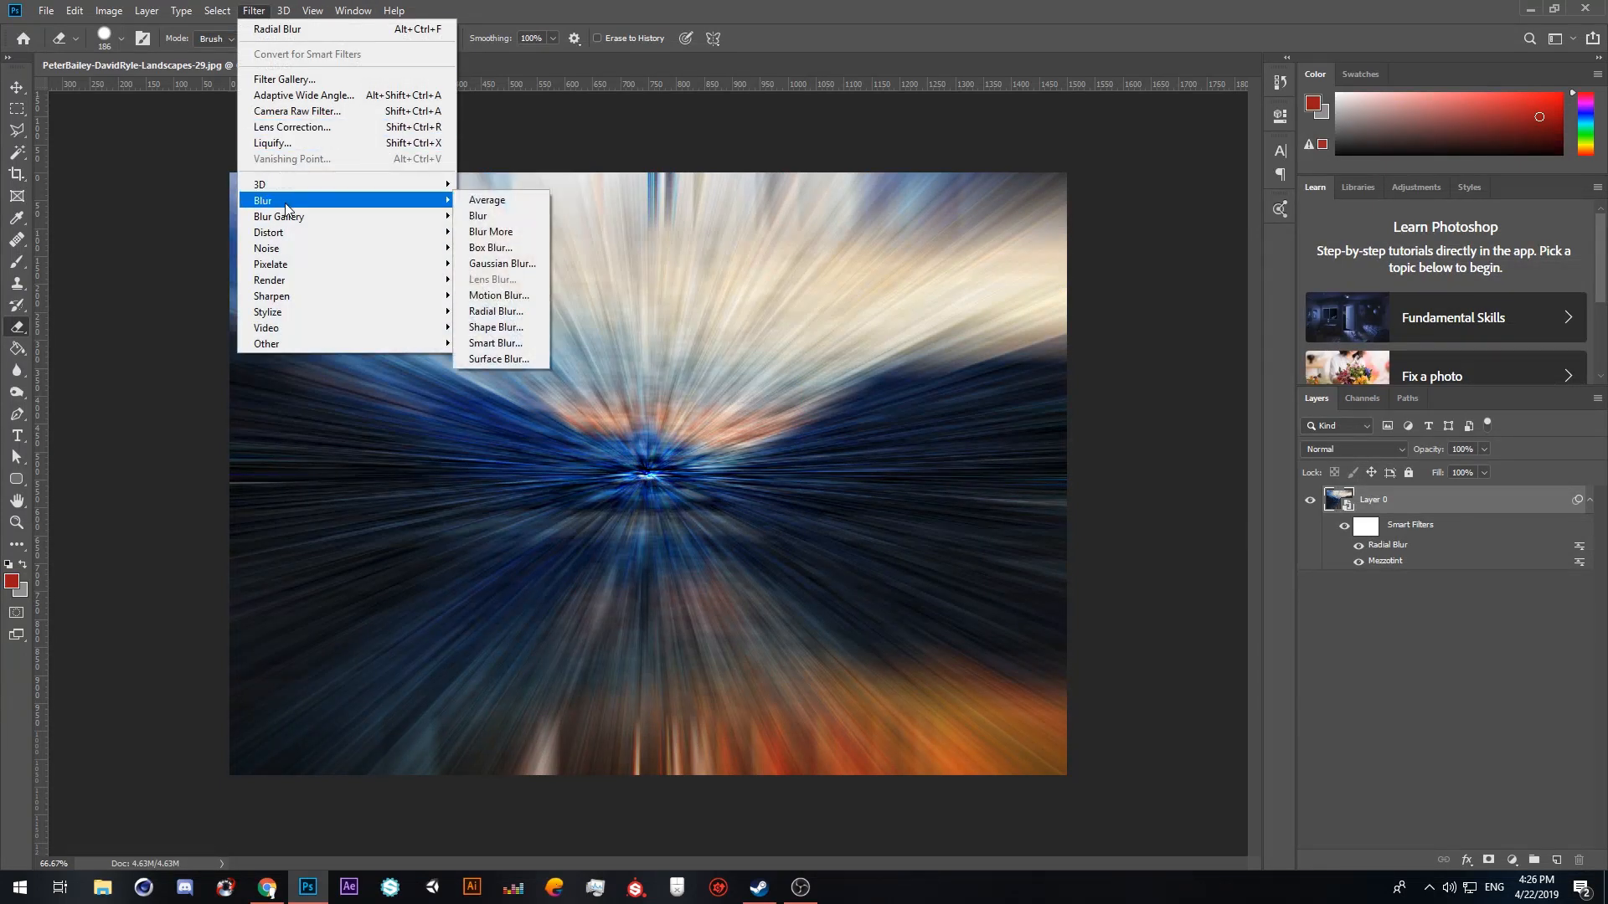
pyautogui.click(514, 313)
pyautogui.click(481, 314)
pyautogui.click(620, 172)
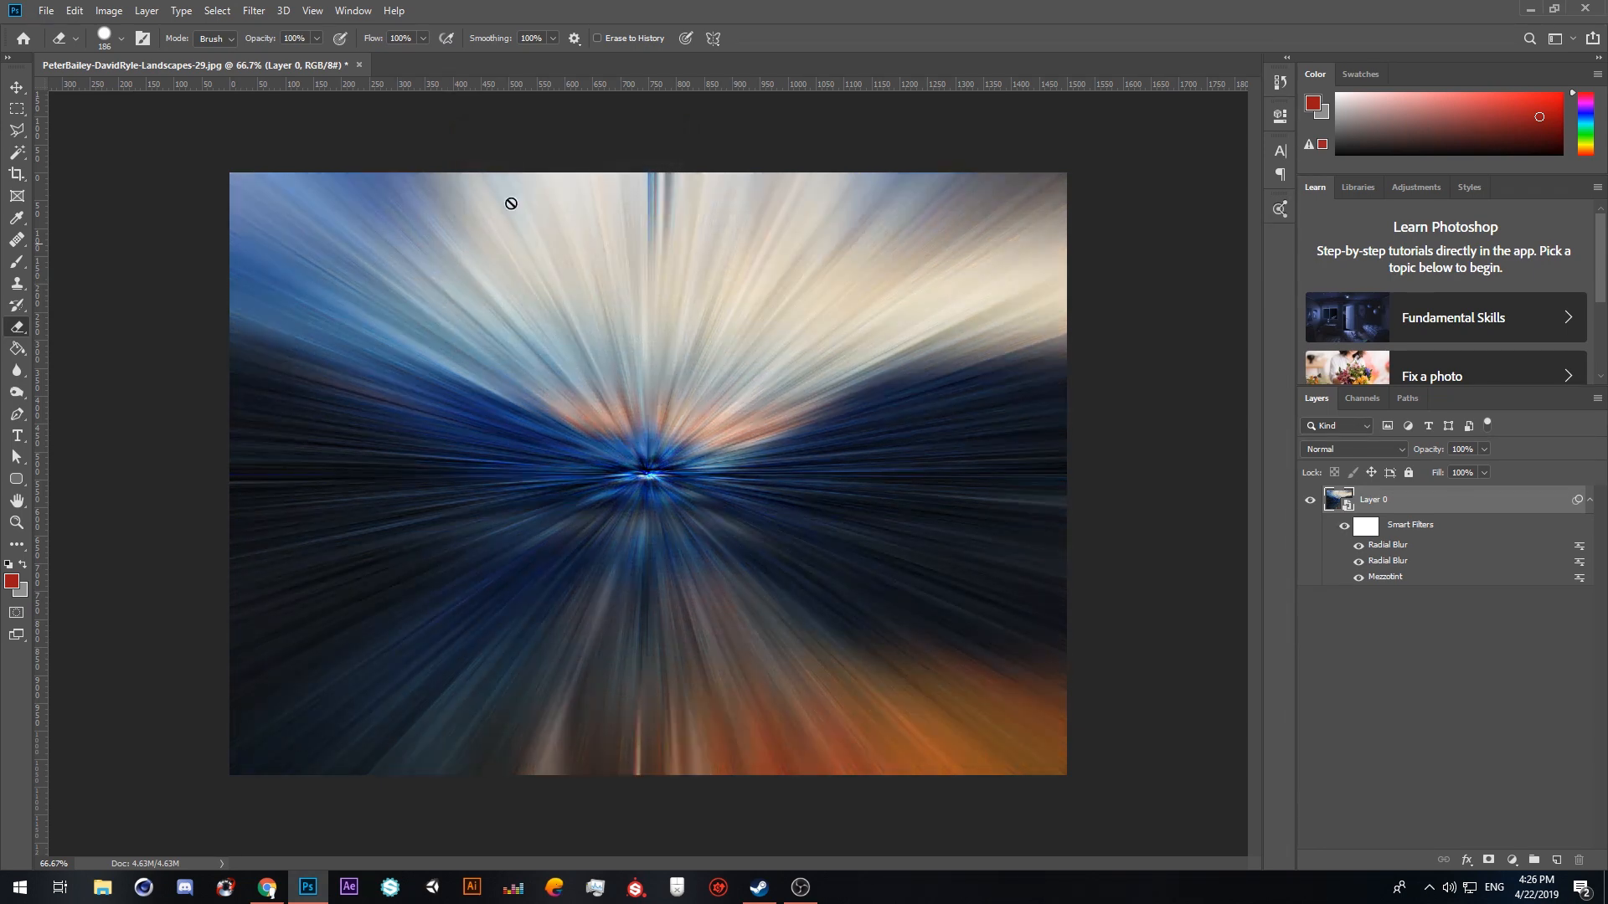
pyautogui.click(252, 11)
pyautogui.click(266, 28)
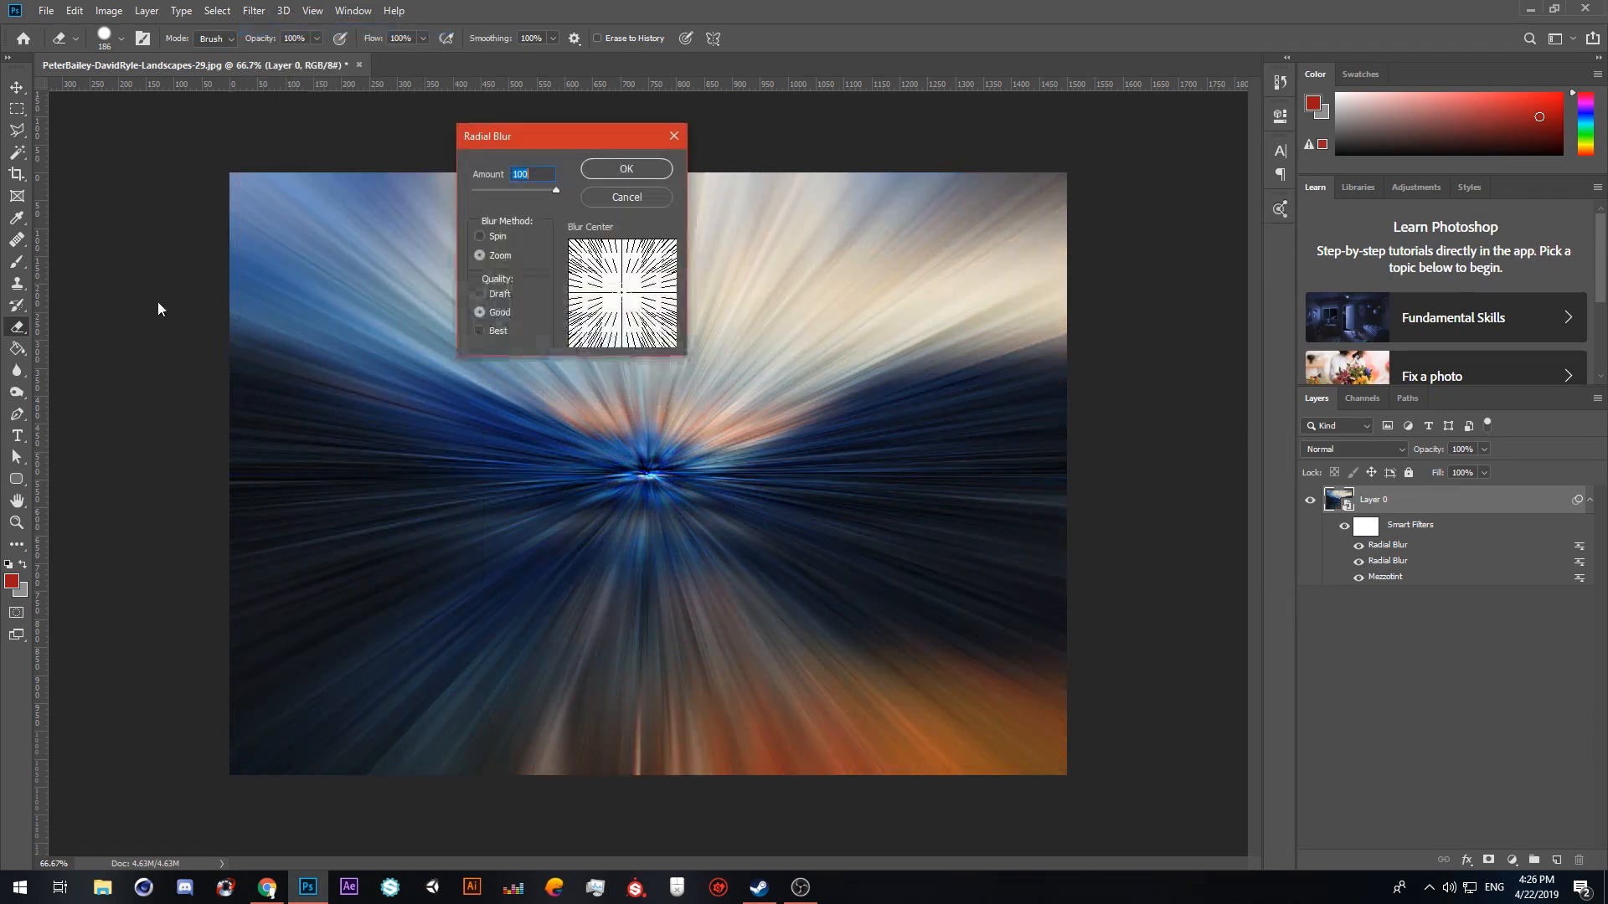
pyautogui.click(624, 173)
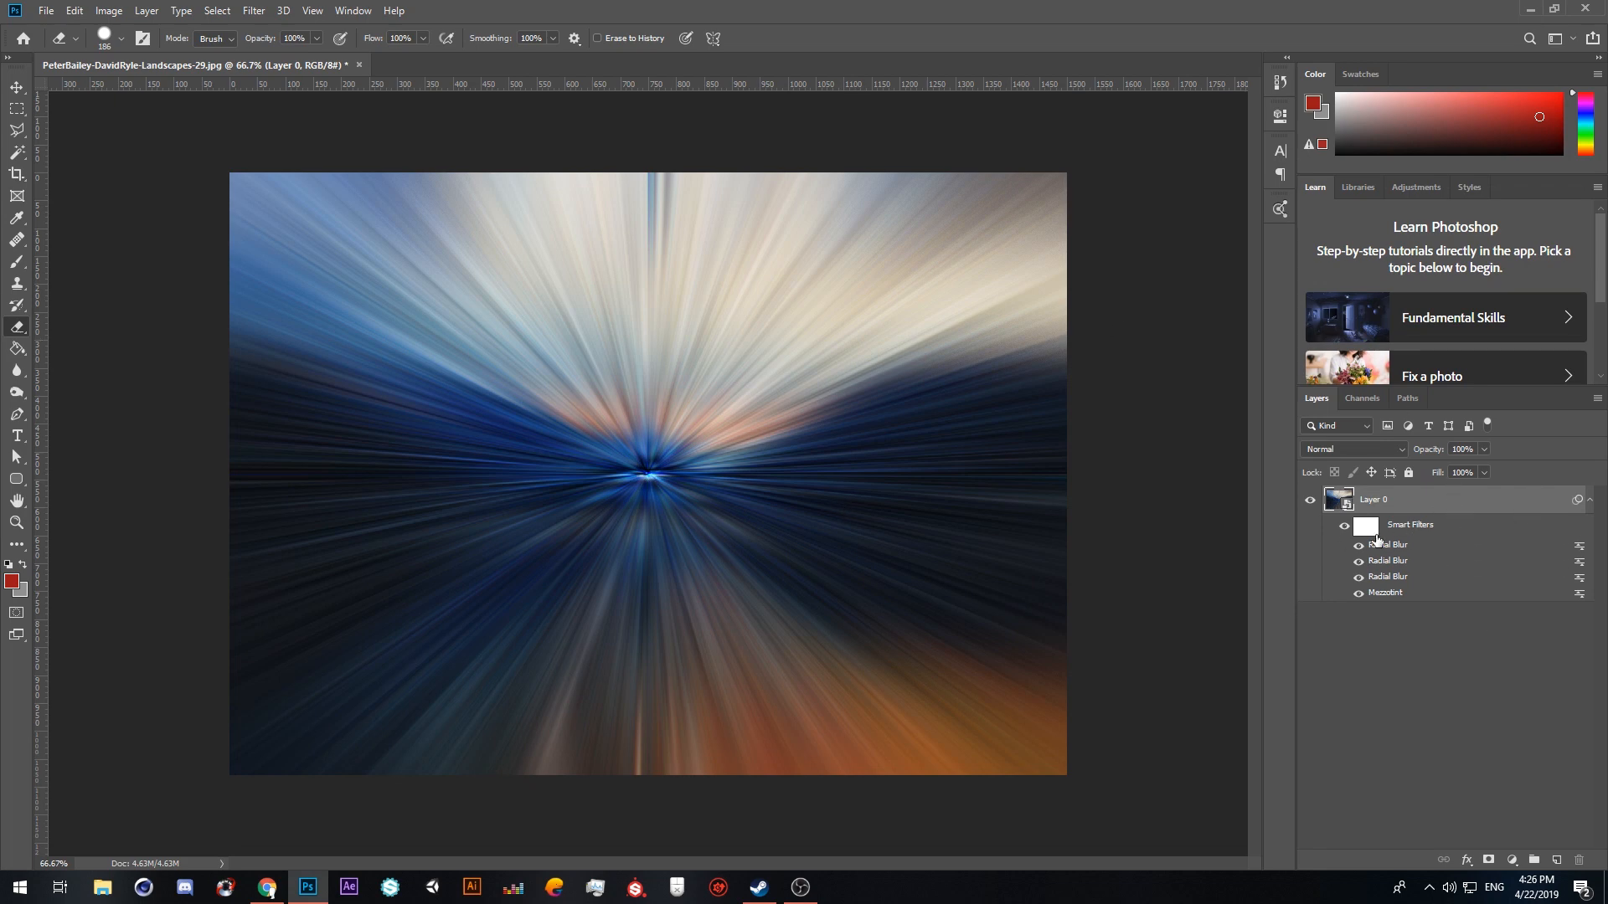
# Step: Hide and show individual Radial Blur smart filters on the photo layer to compare their effect
pyautogui.click(253, 10)
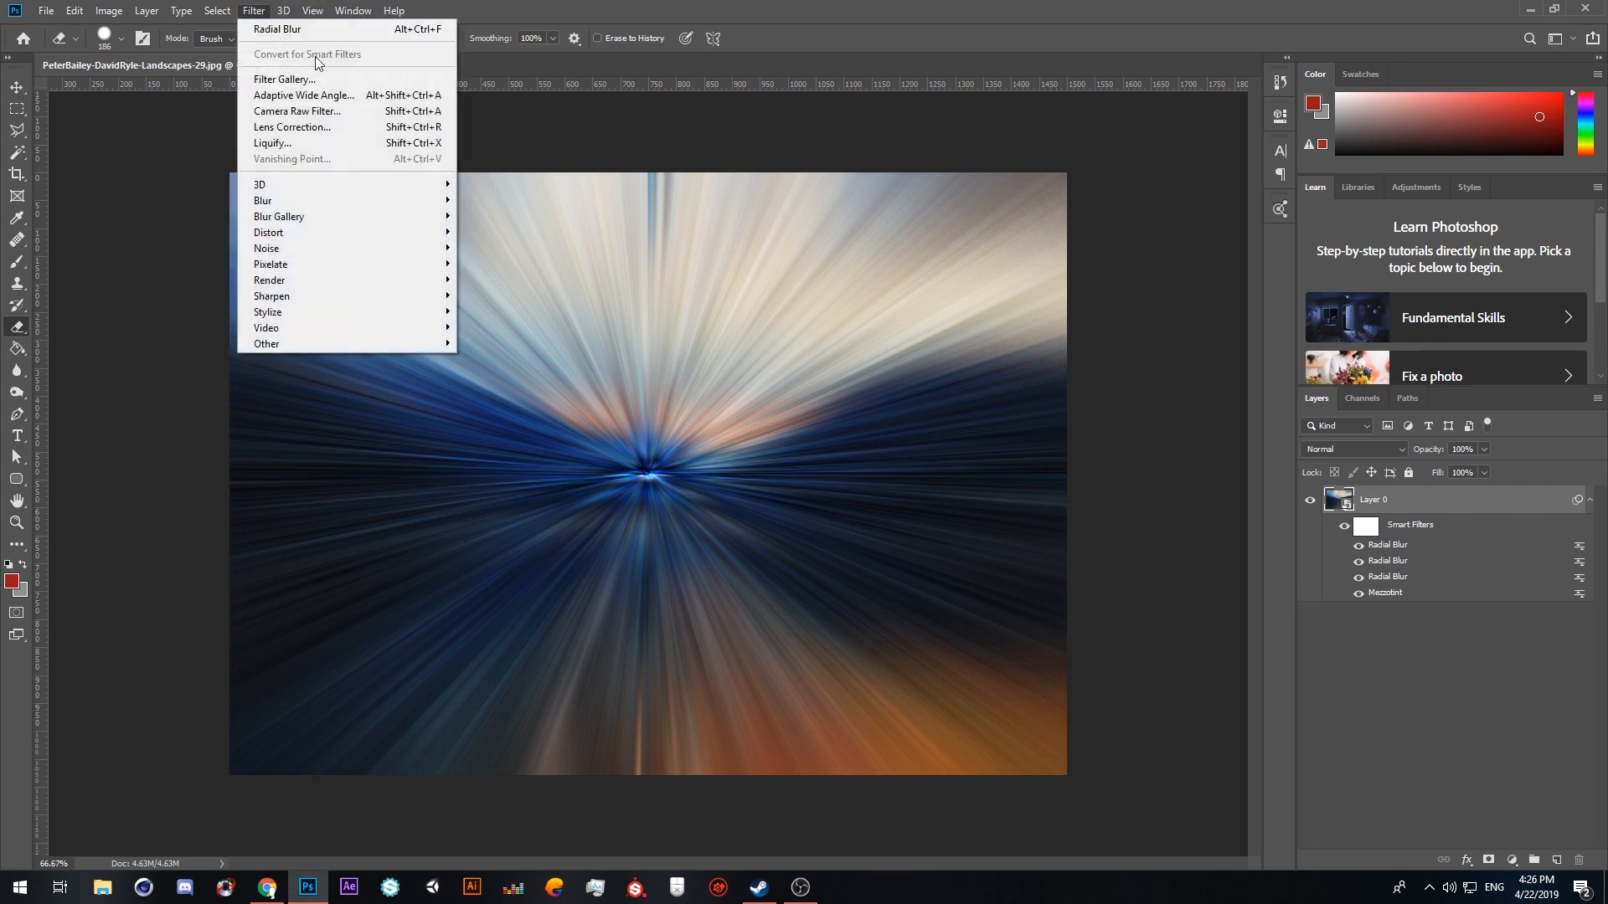
pyautogui.click(1541, 712)
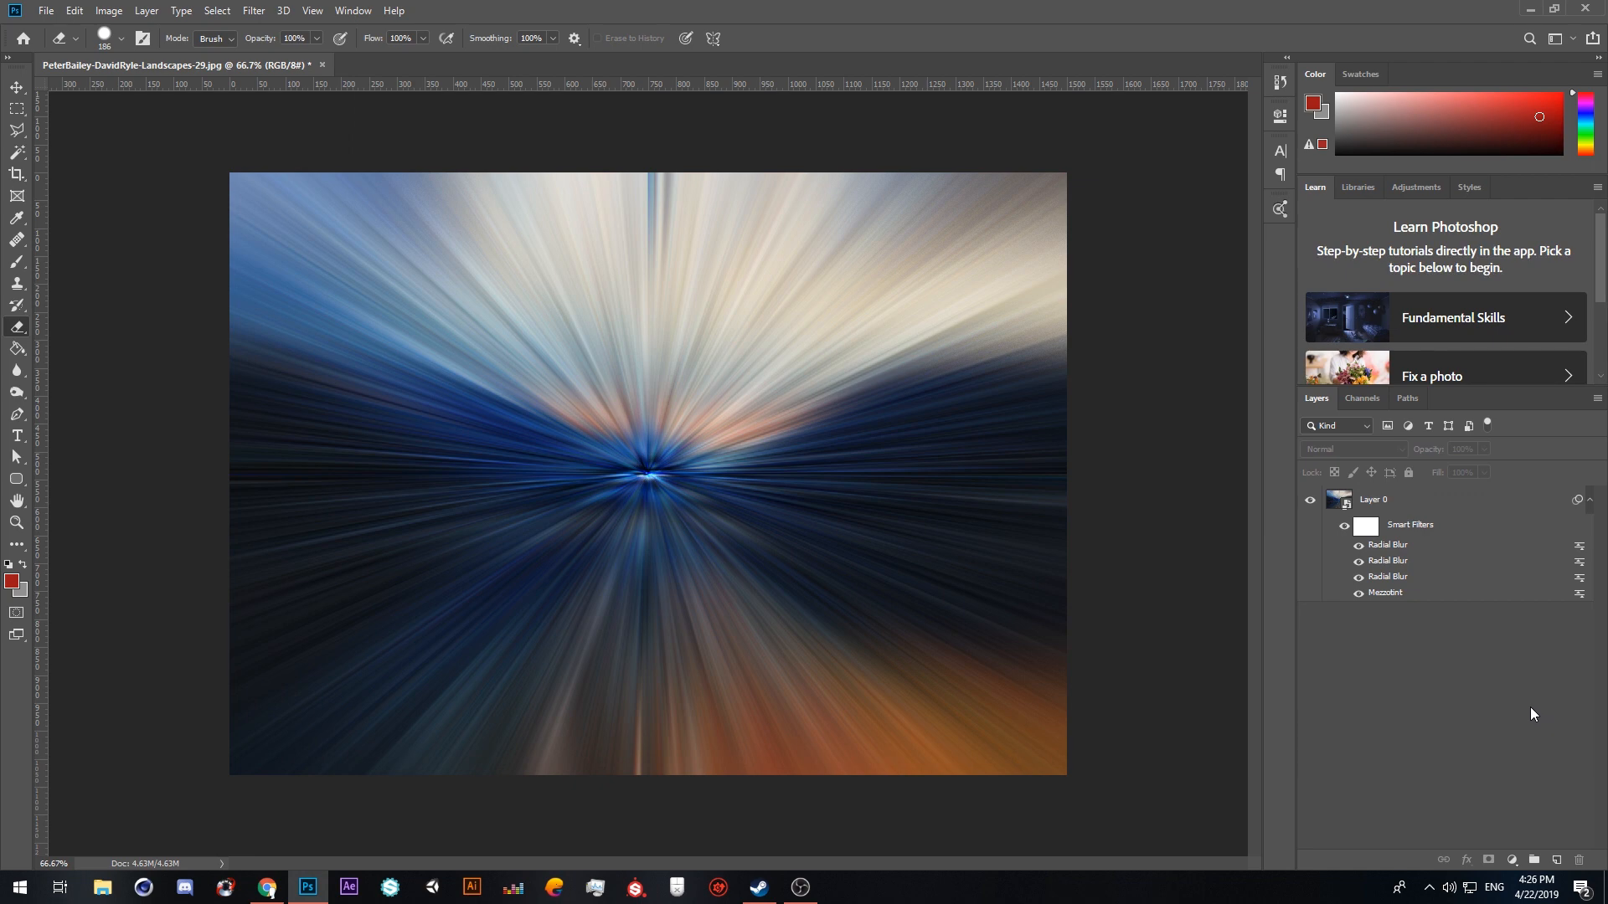
pyautogui.click(1409, 537)
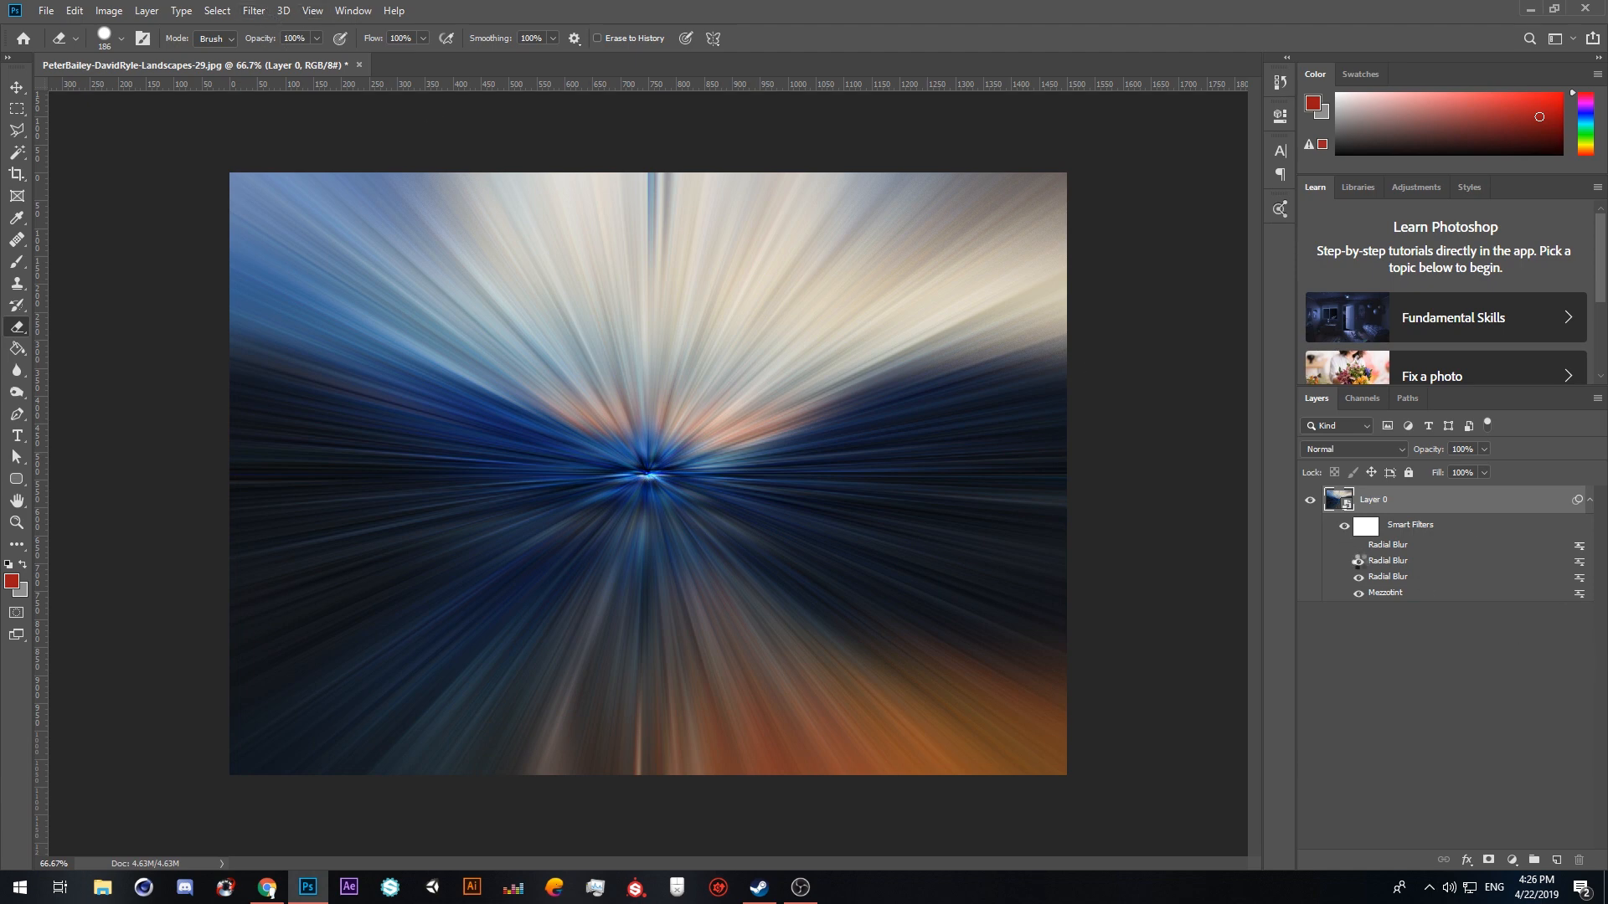
pyautogui.click(1358, 545)
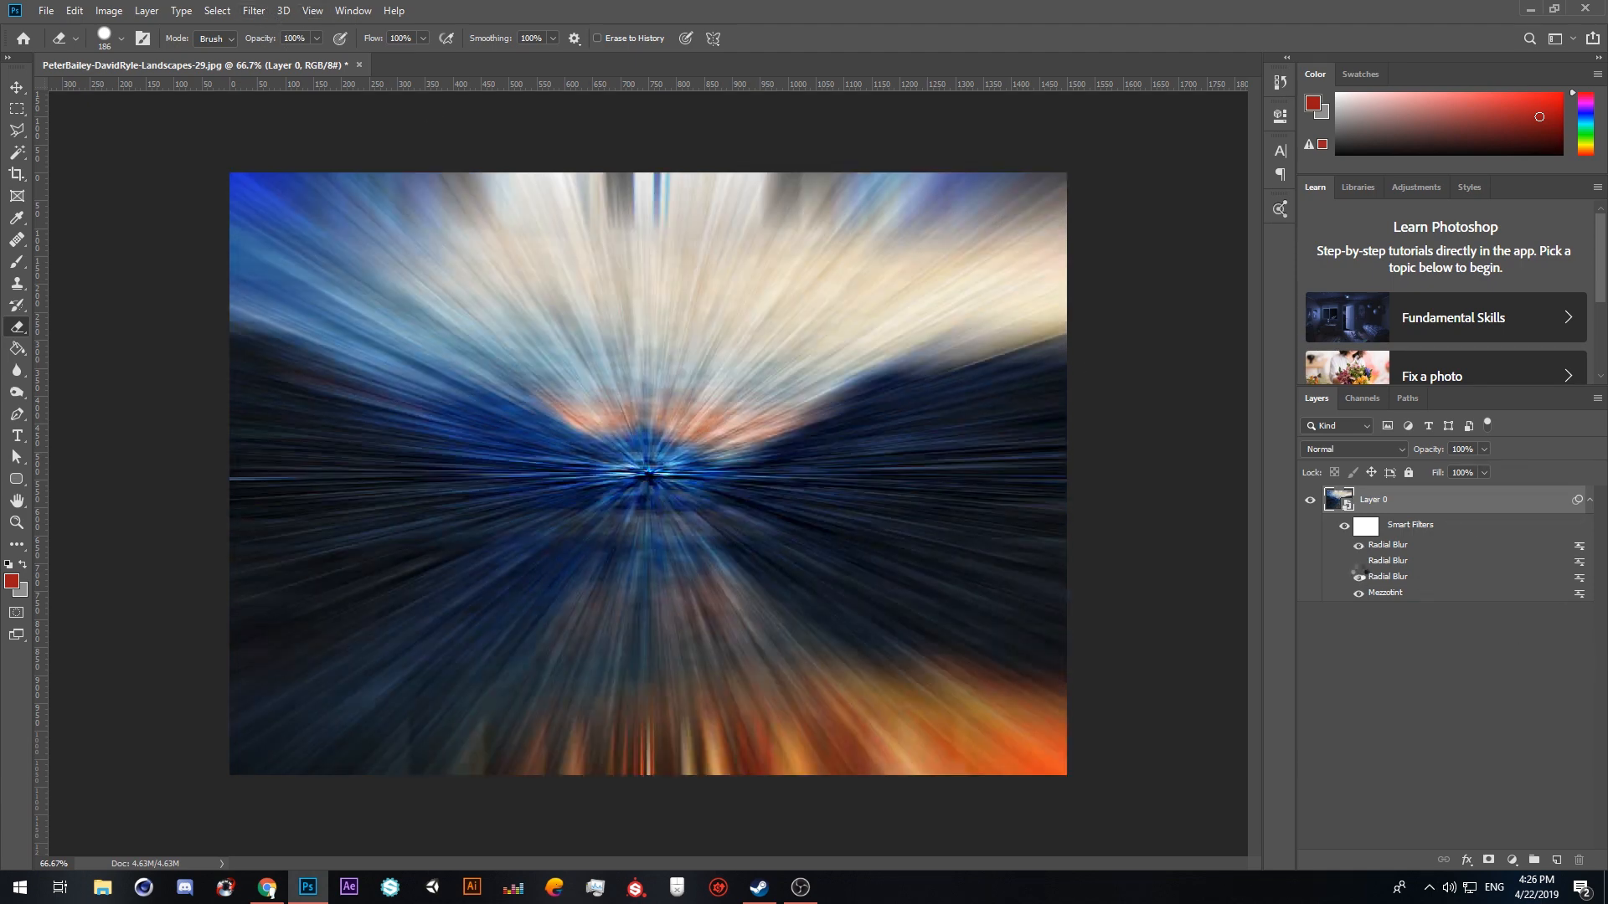
pyautogui.click(1358, 560)
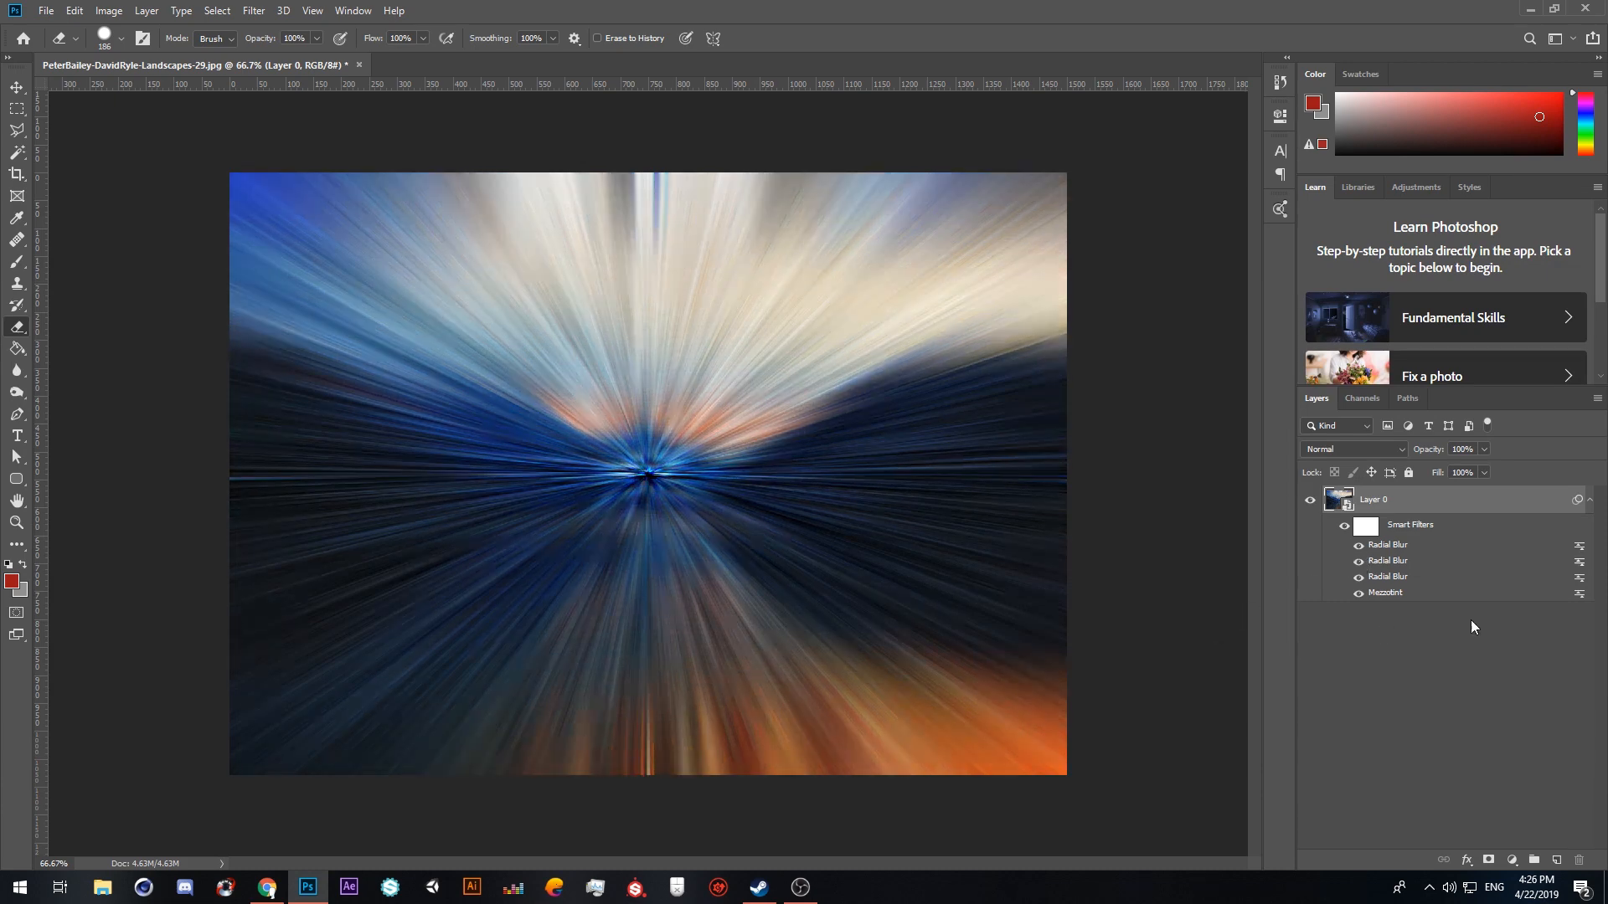
# Step: Add a Twirl distortion to the blurred photo layer with an angle of 150°
pyautogui.click(251, 11)
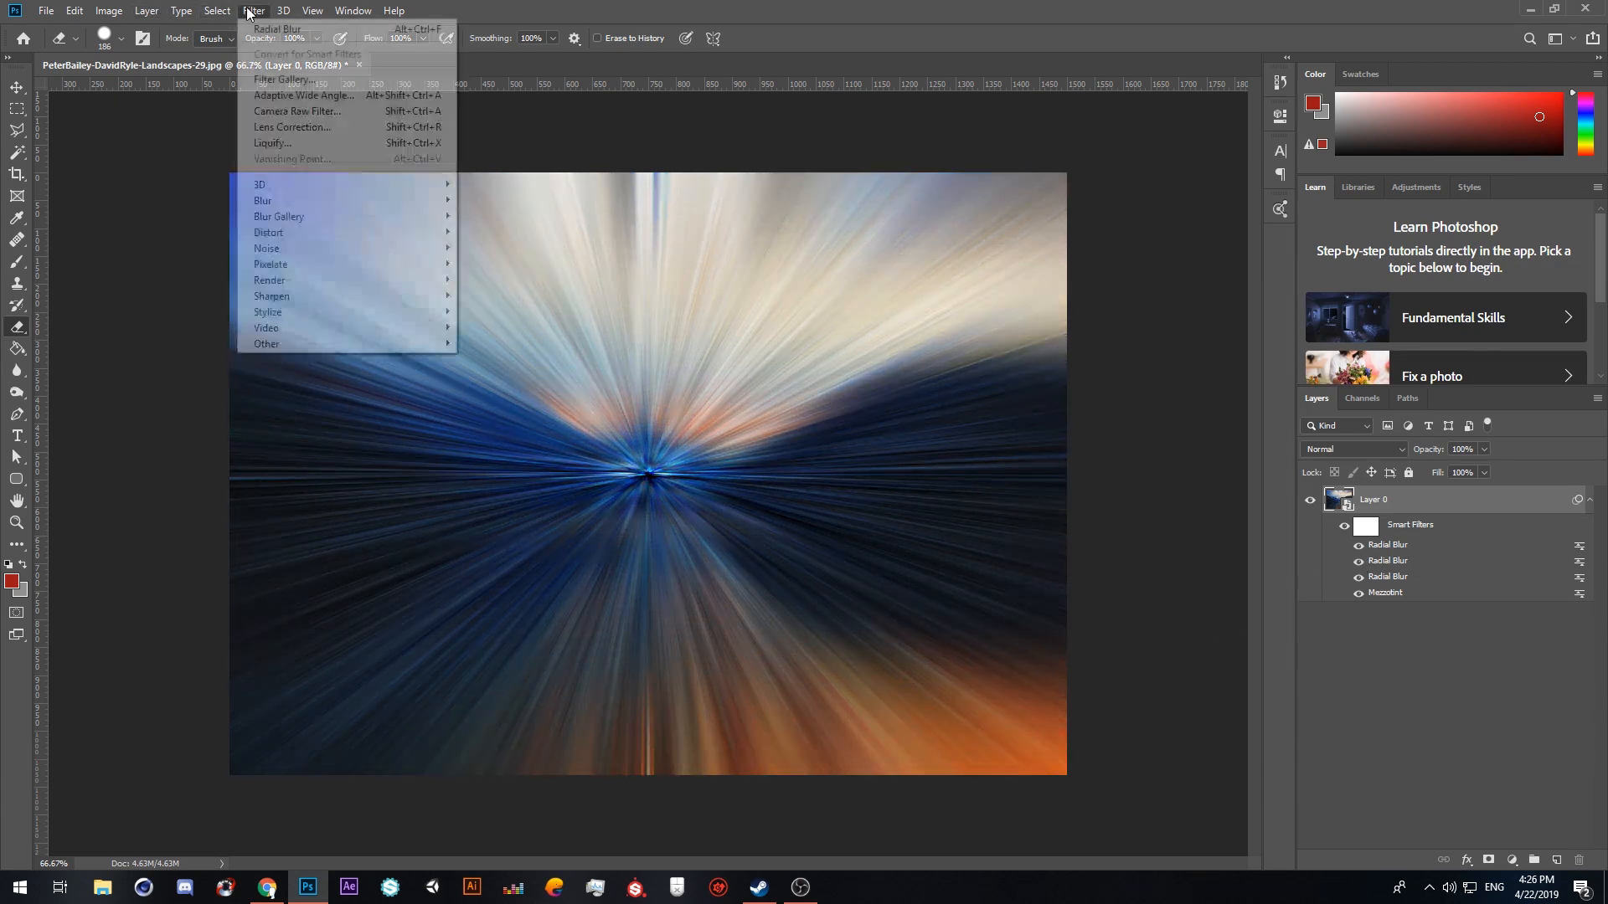
pyautogui.moveTo(305, 235)
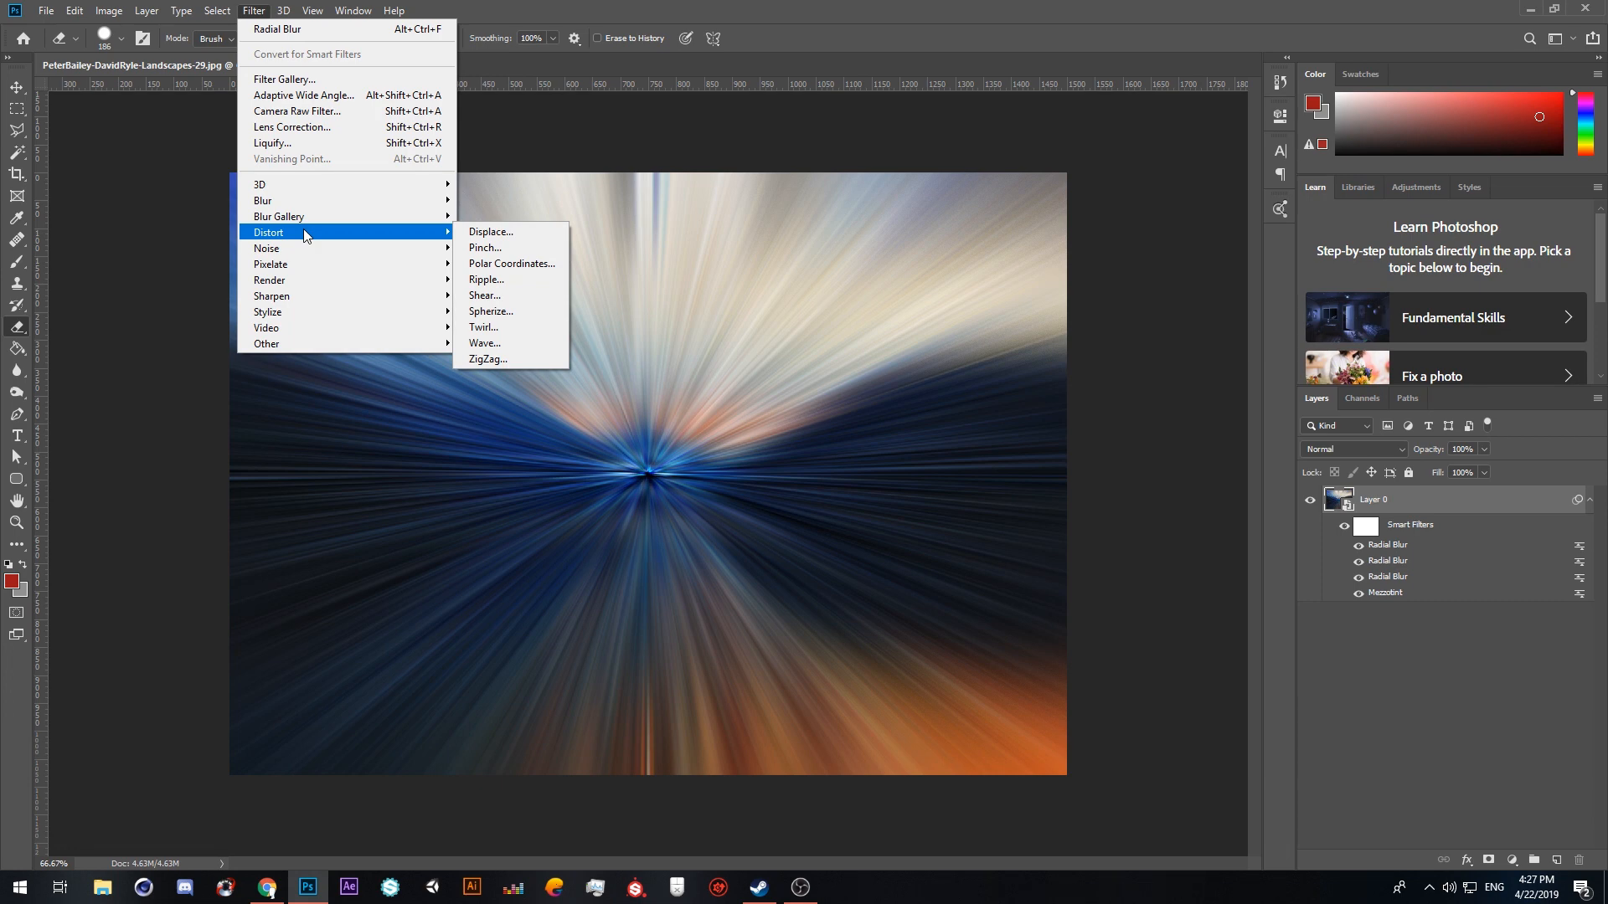
pyautogui.click(484, 327)
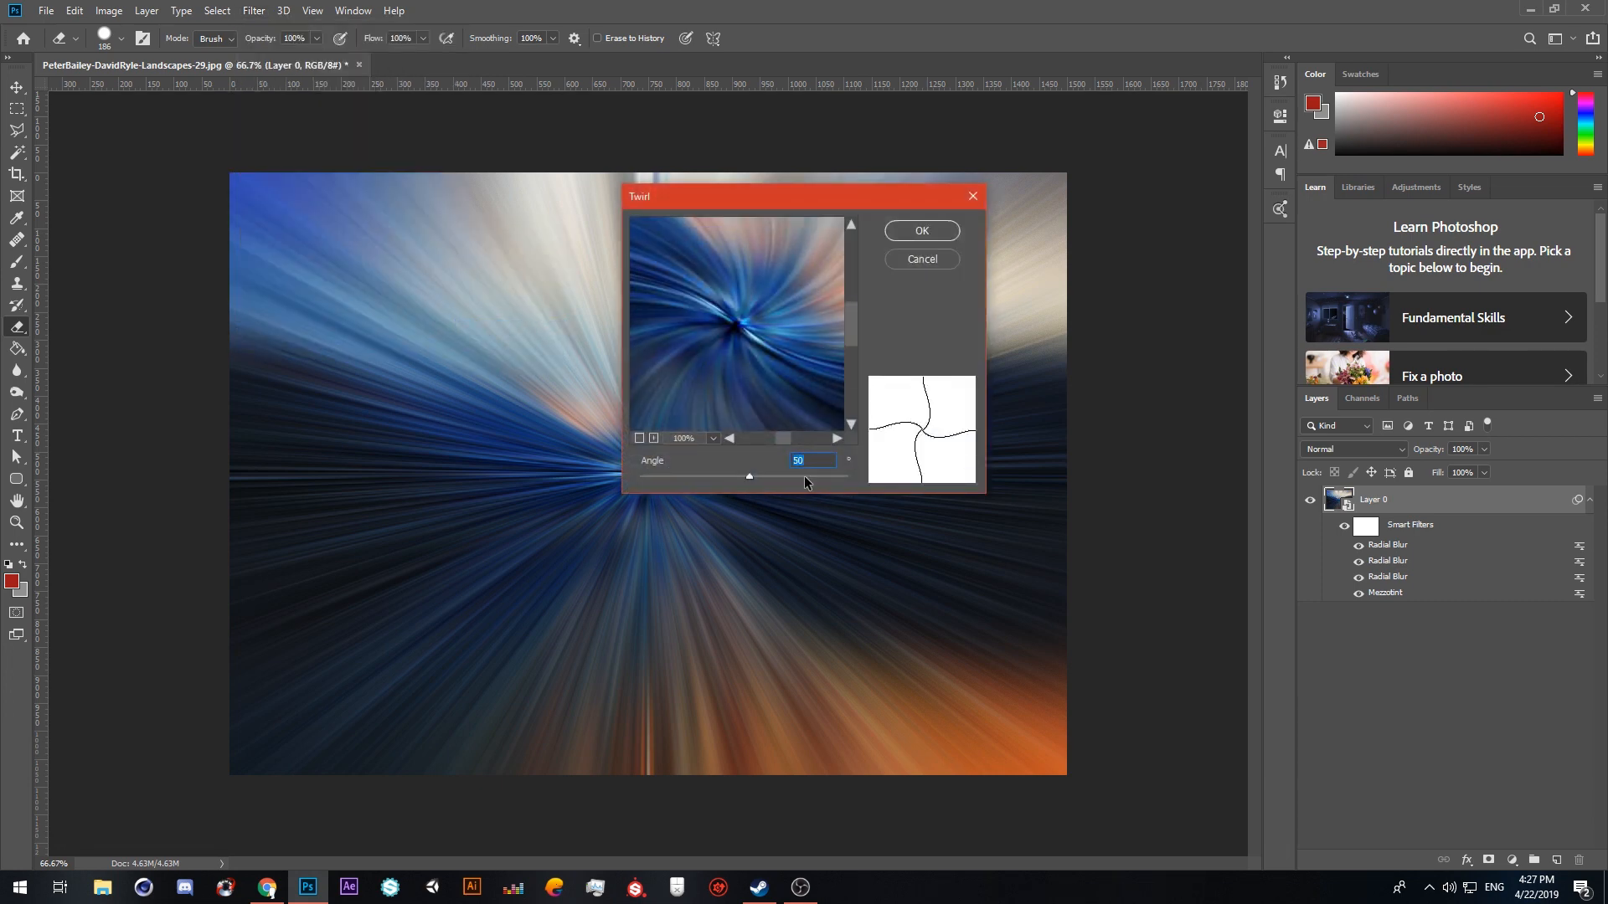
pyautogui.write('100')
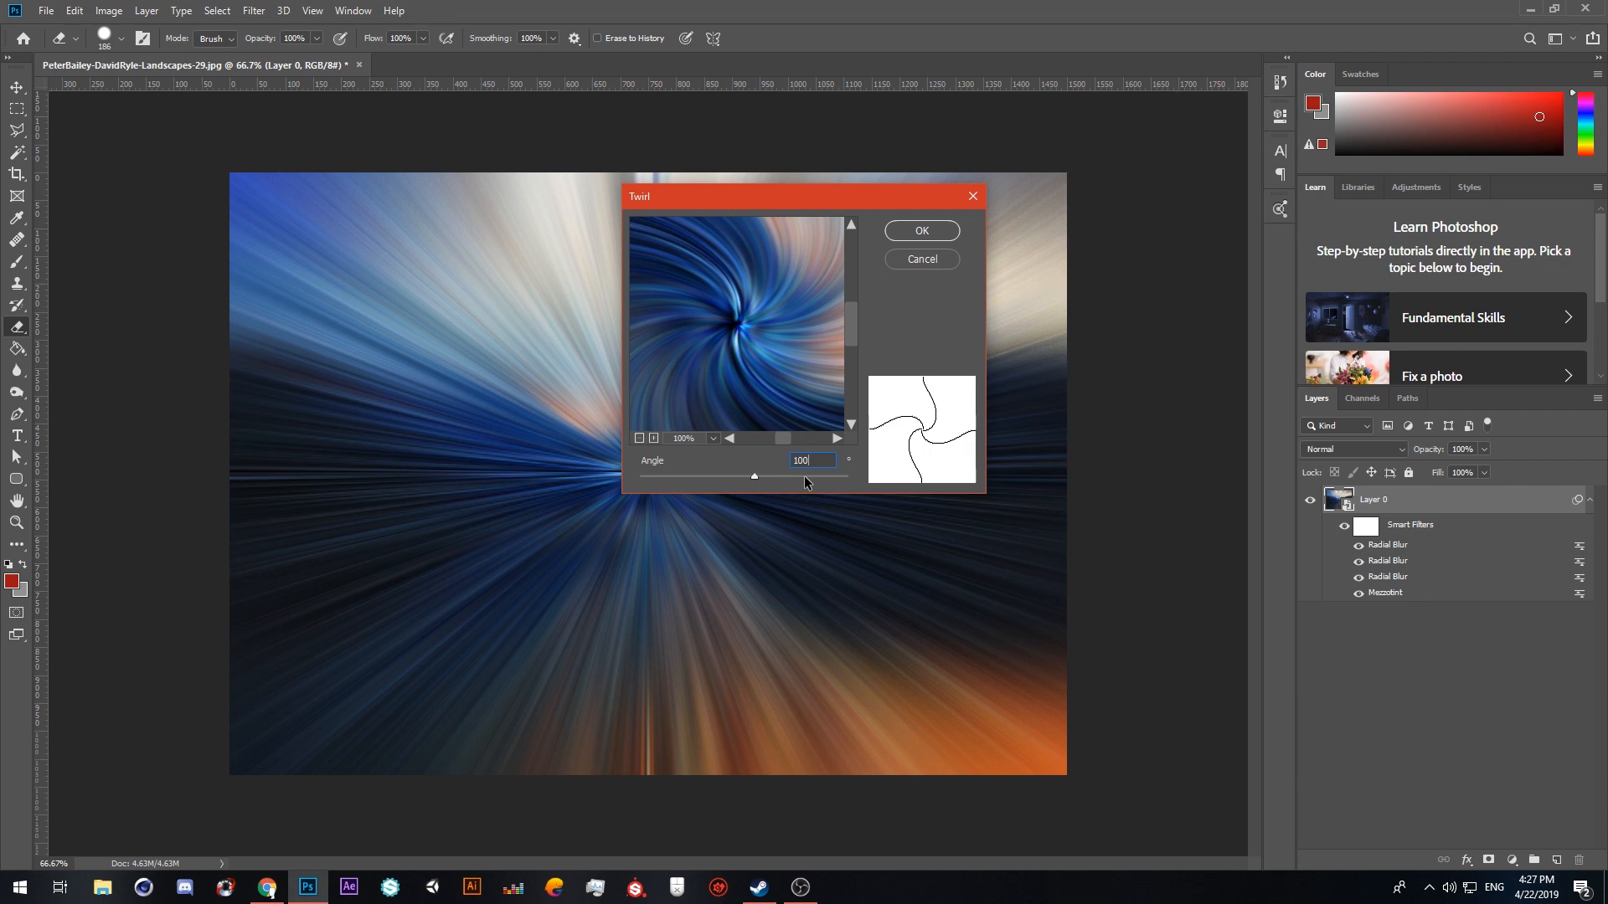
pyautogui.press('BackSpace')
pyautogui.press('BackSpace')
pyautogui.write('150')
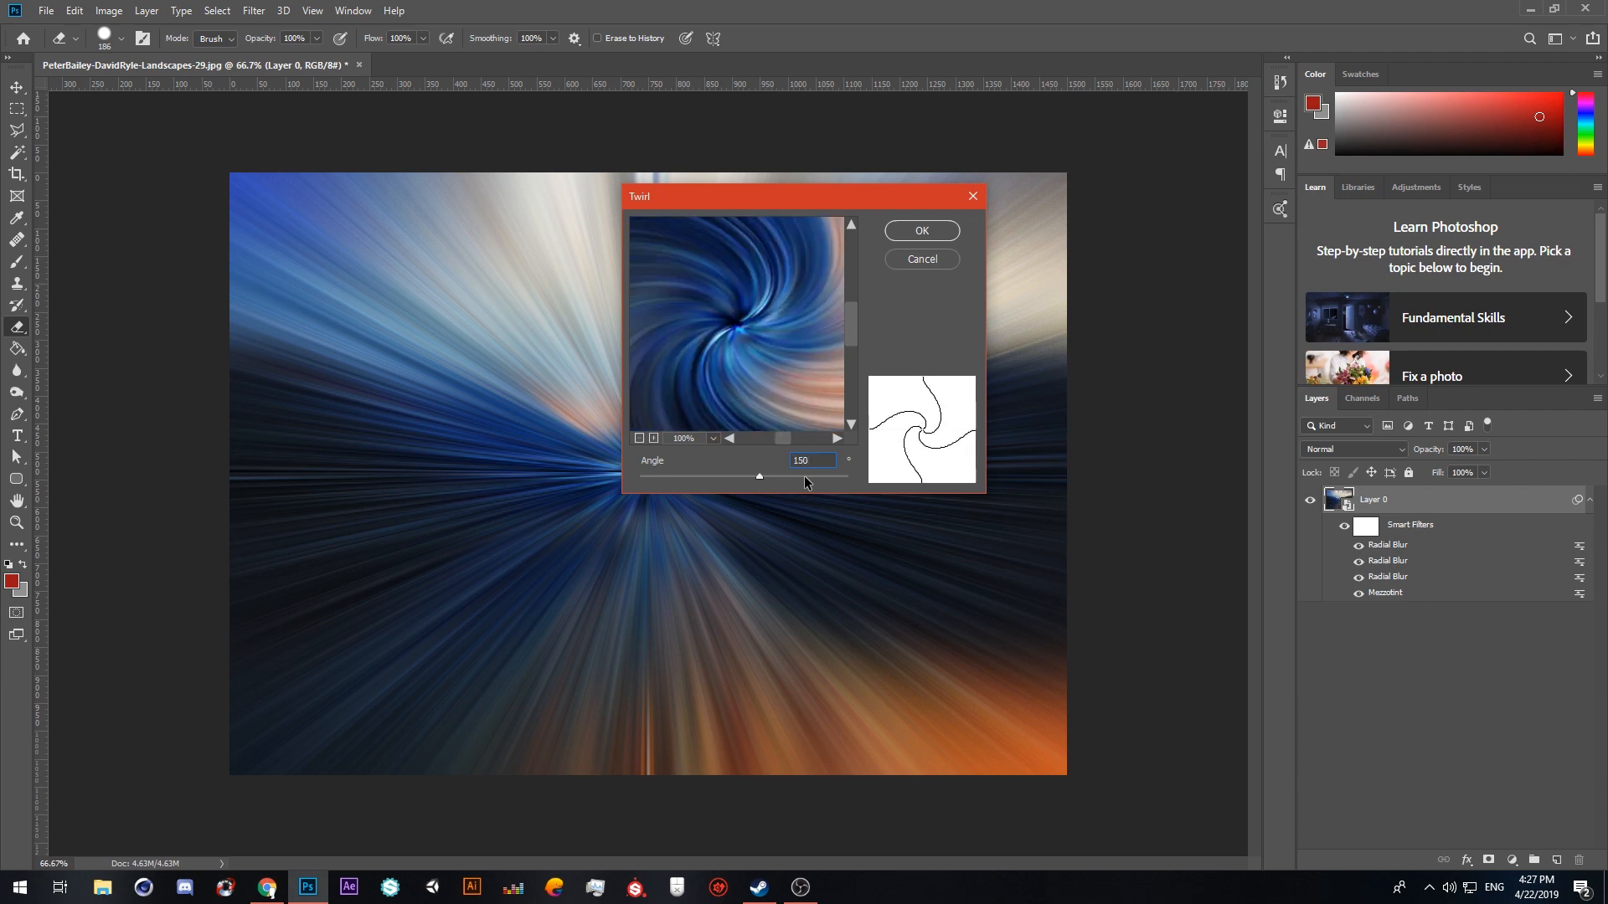
pyautogui.press('Return')
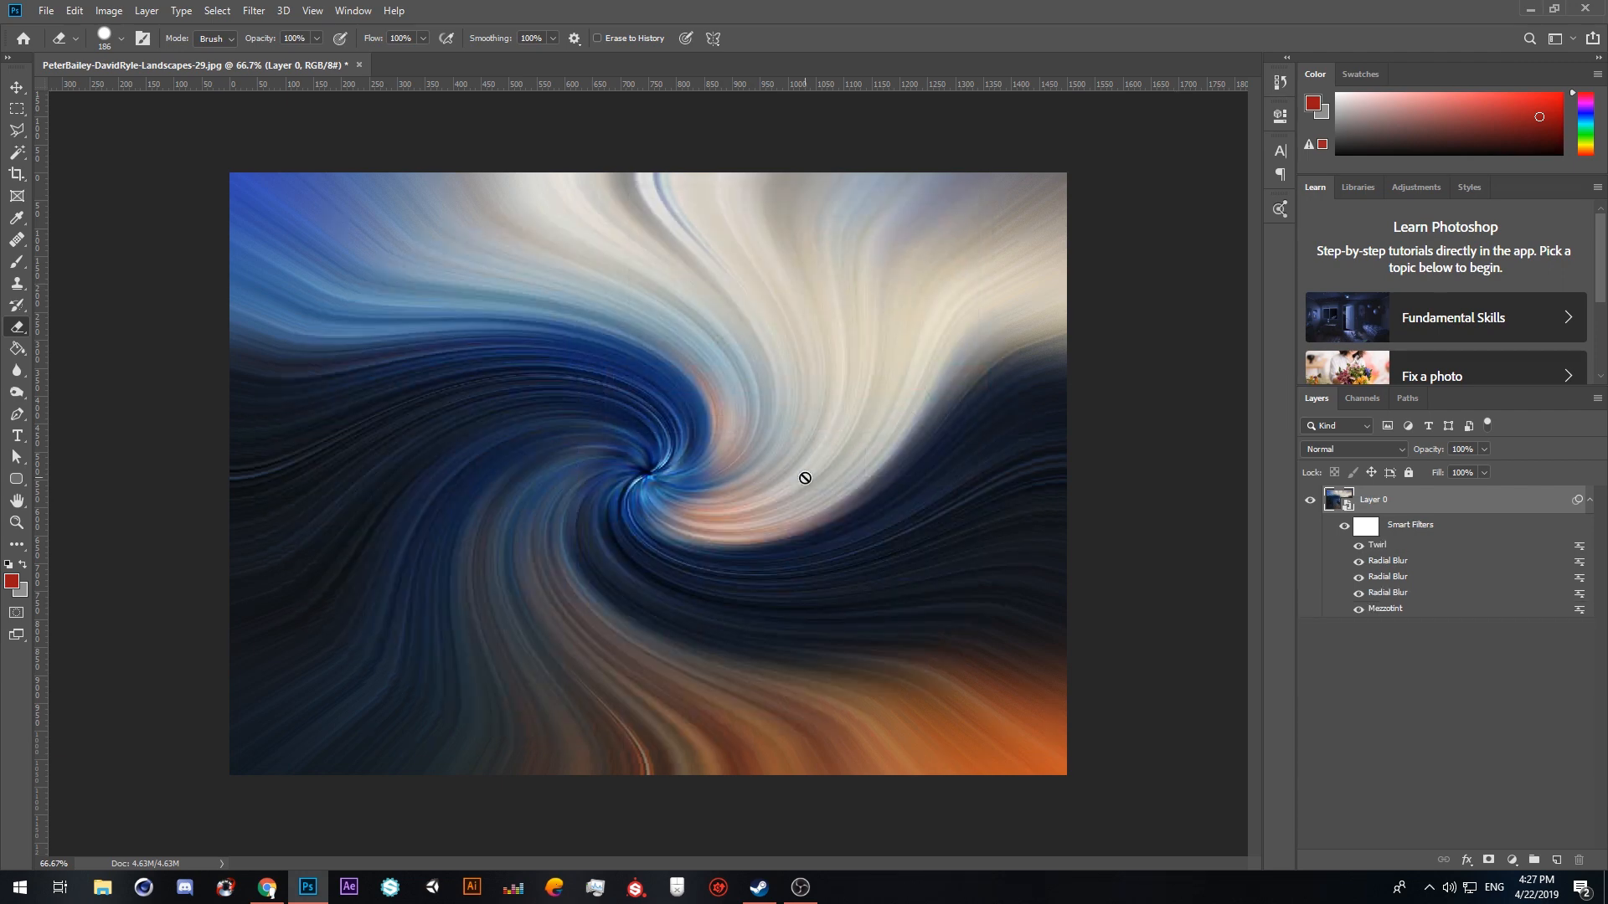
# Step: Add a second Twirl smart filter in the opposite direction with an angle of -250°
pyautogui.click(253, 11)
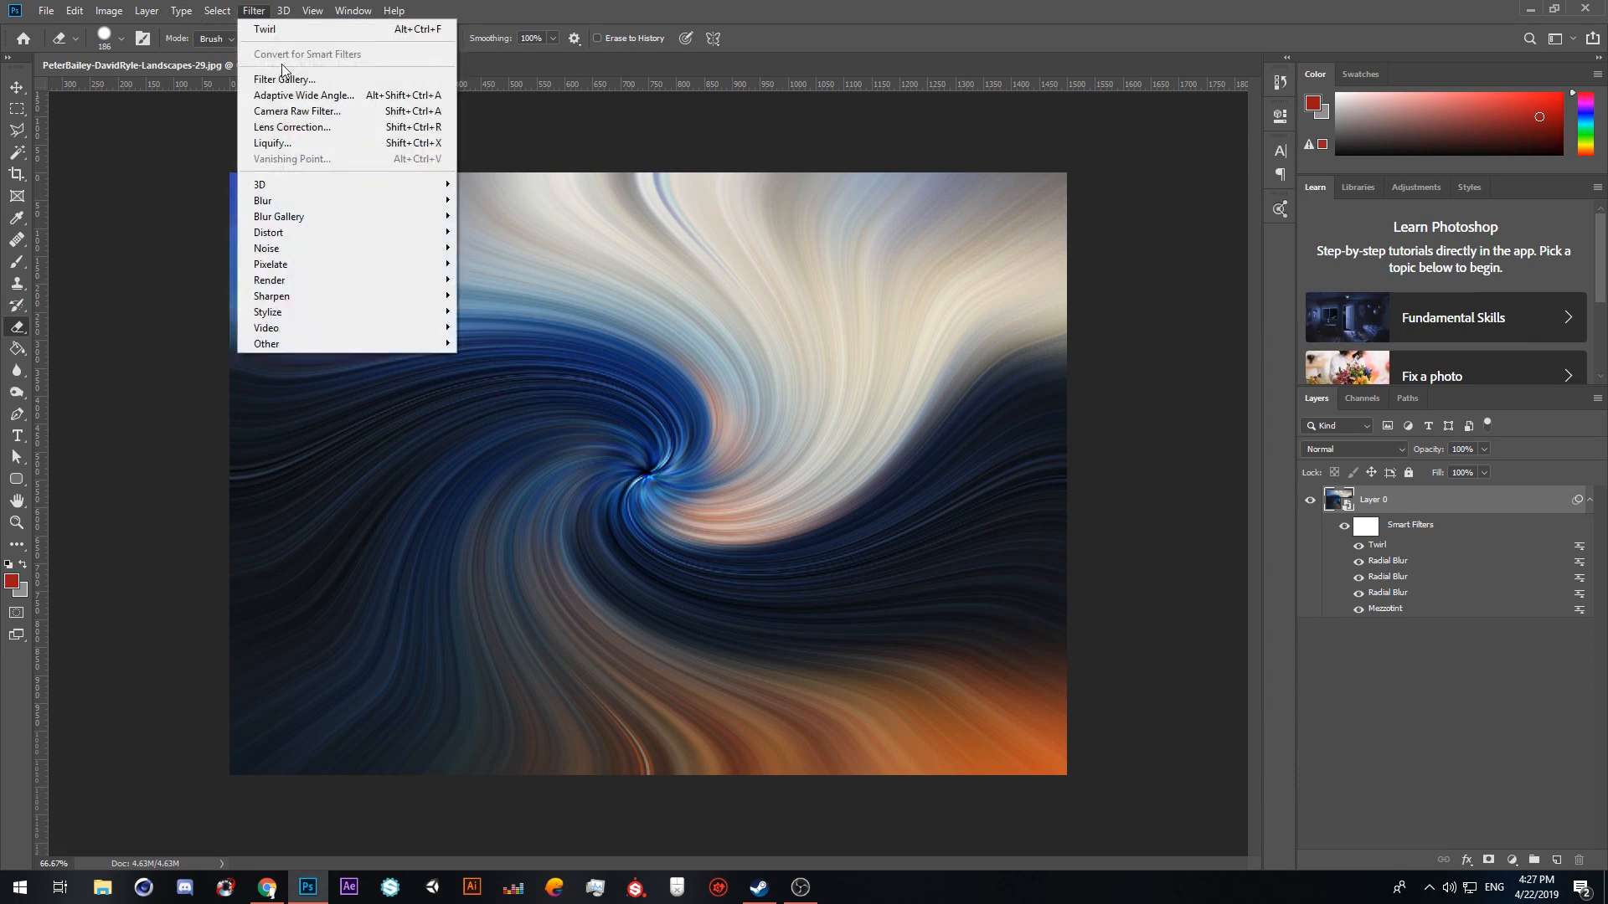
pyautogui.moveTo(303, 240)
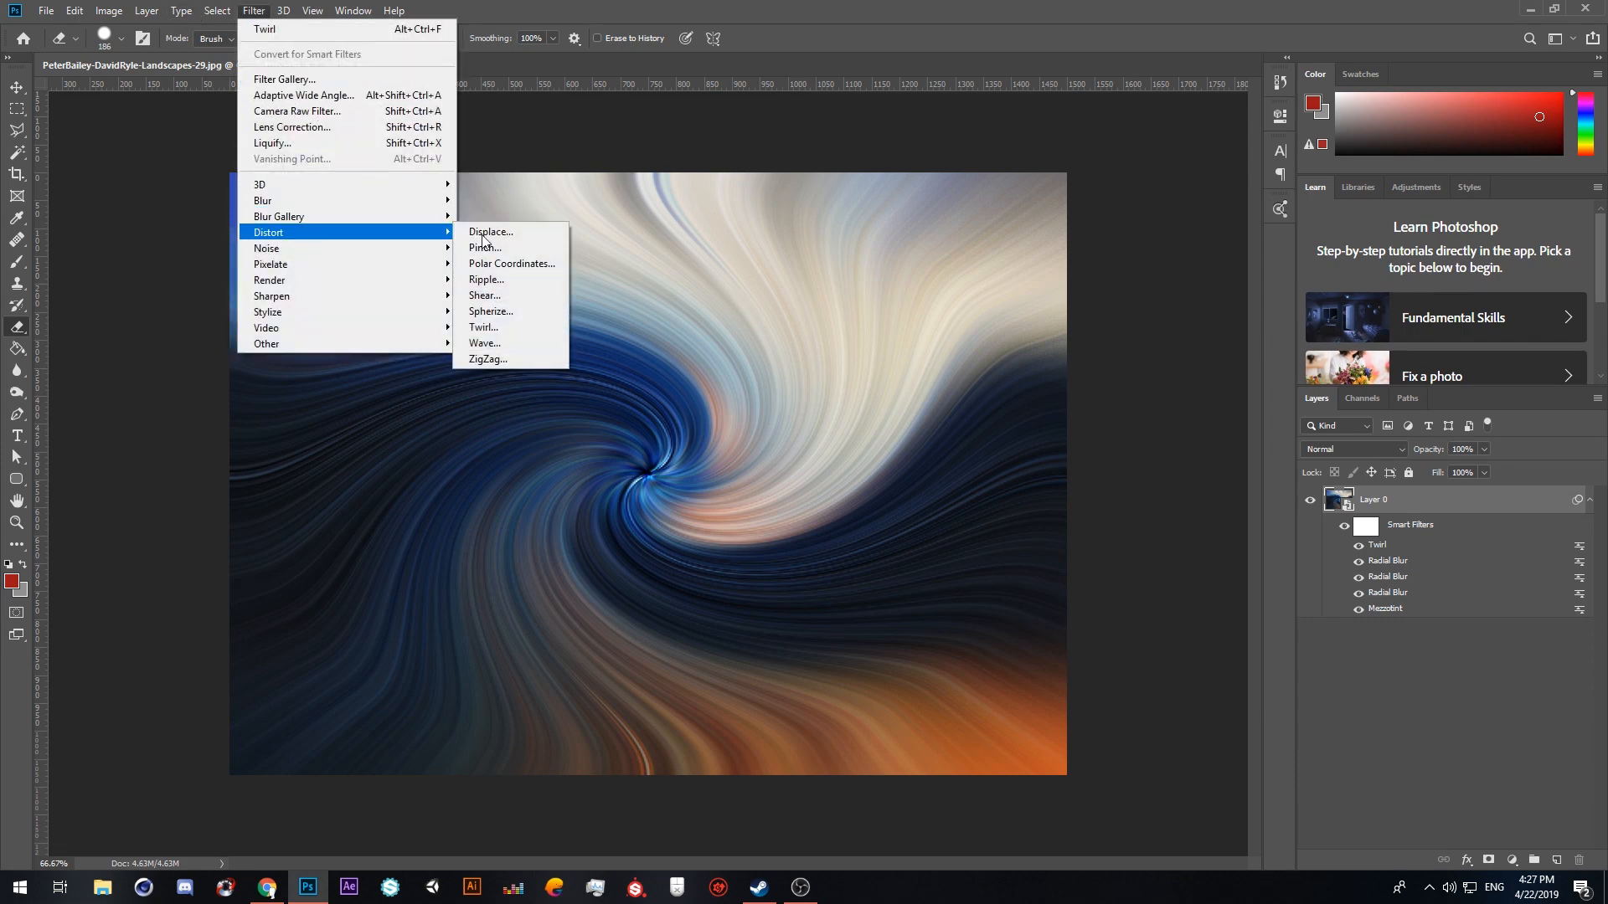
pyautogui.click(484, 326)
pyautogui.write('-')
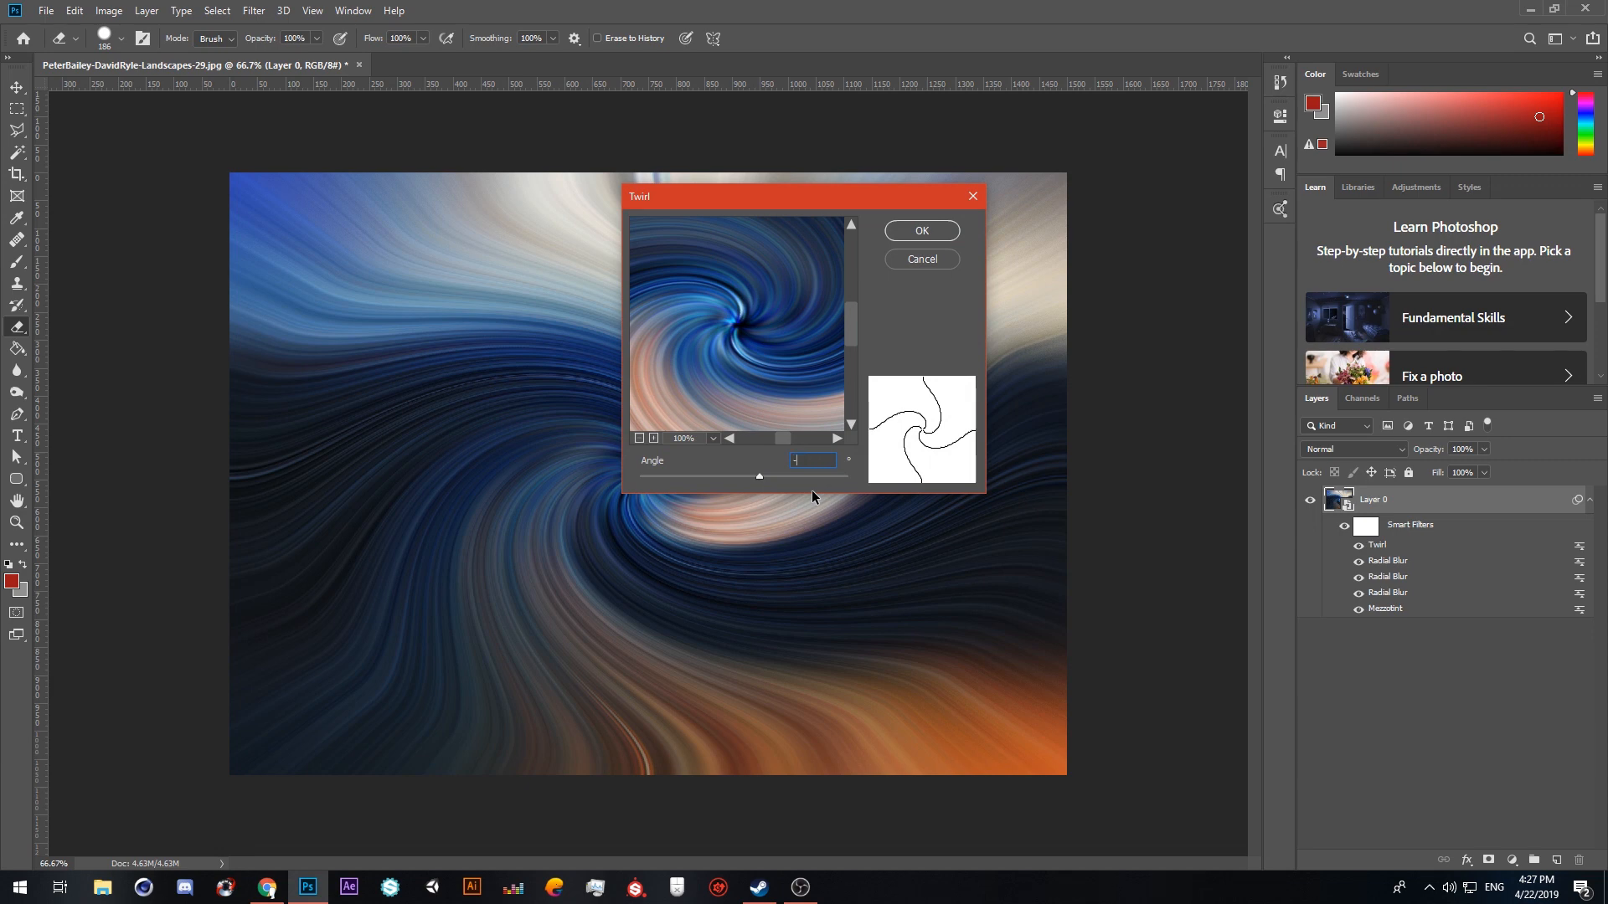
pyautogui.write('150')
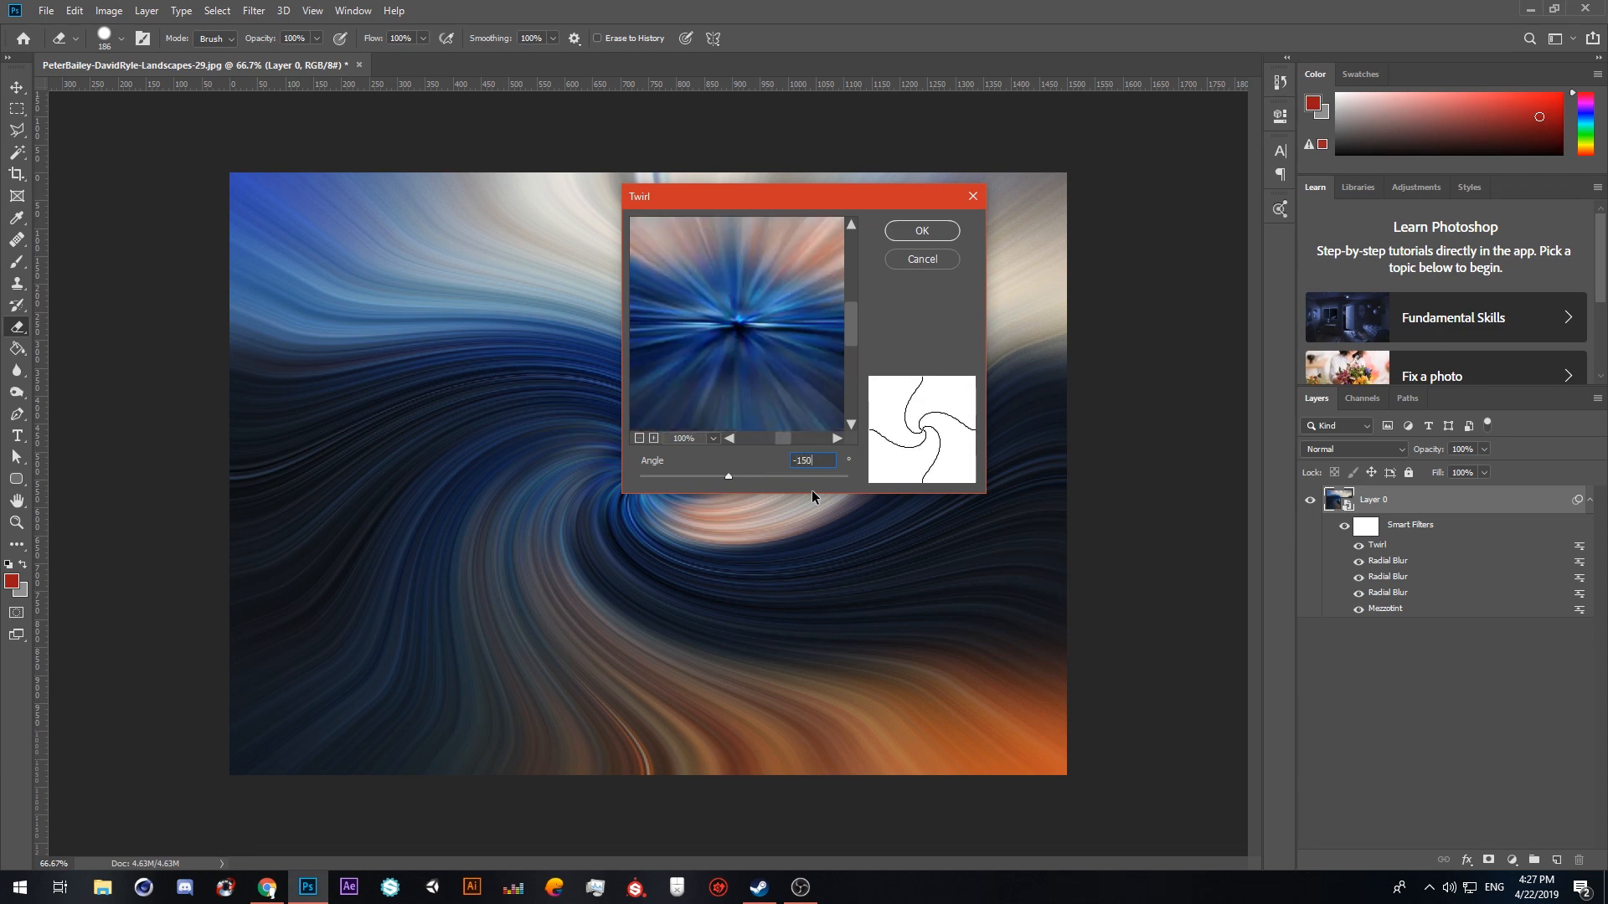
pyautogui.moveTo(728, 477); pyautogui.dragTo(701, 479)
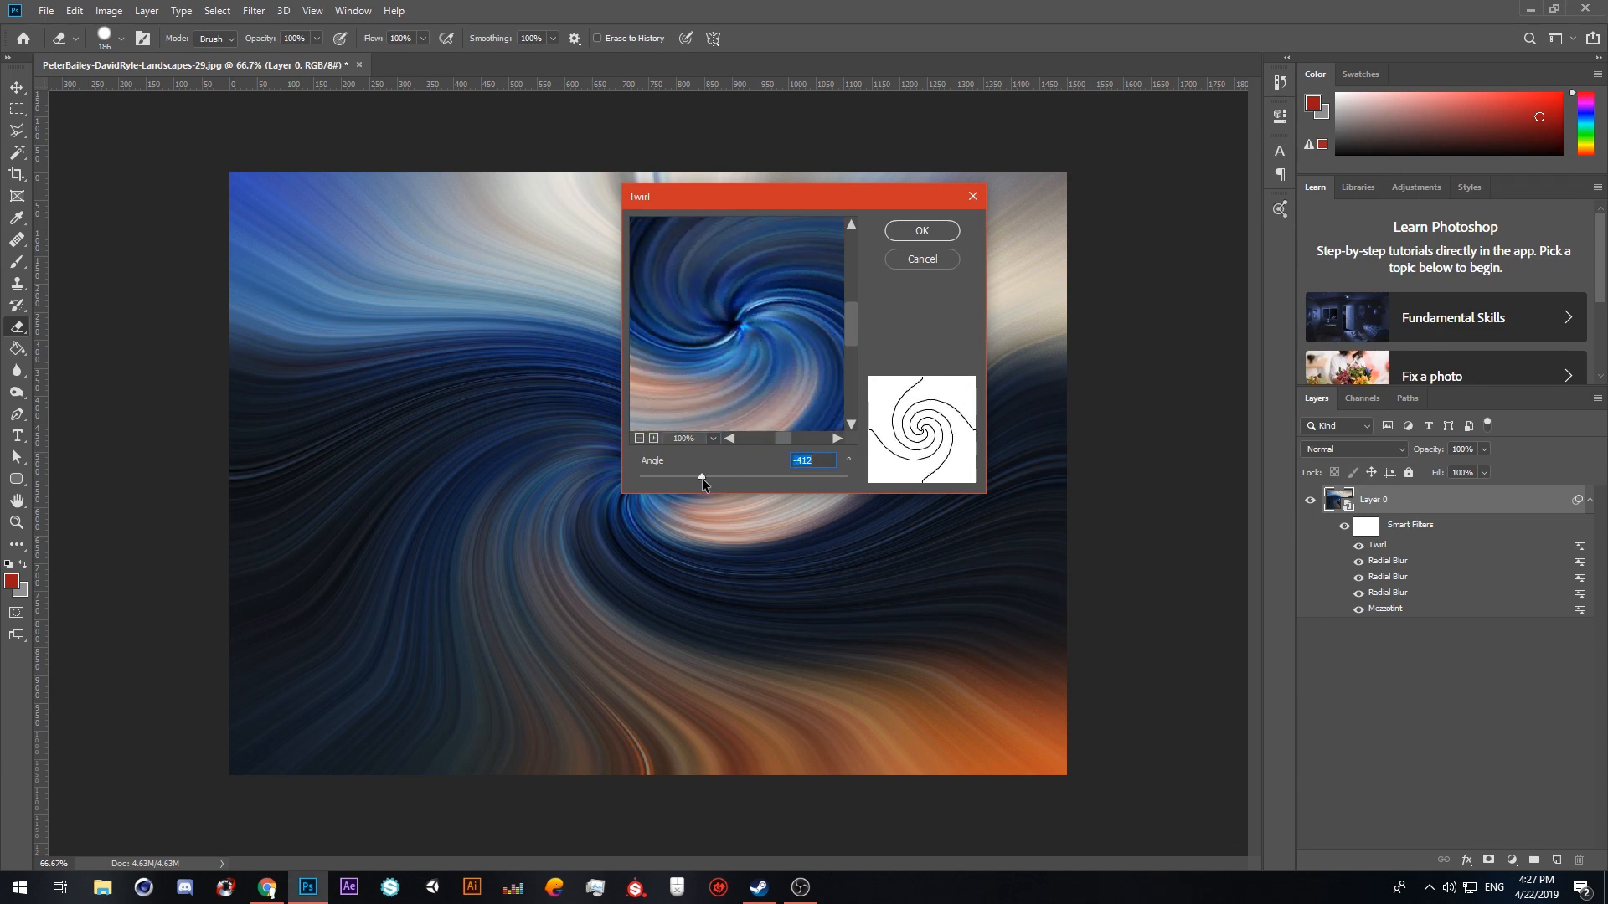
pyautogui.write('-2')
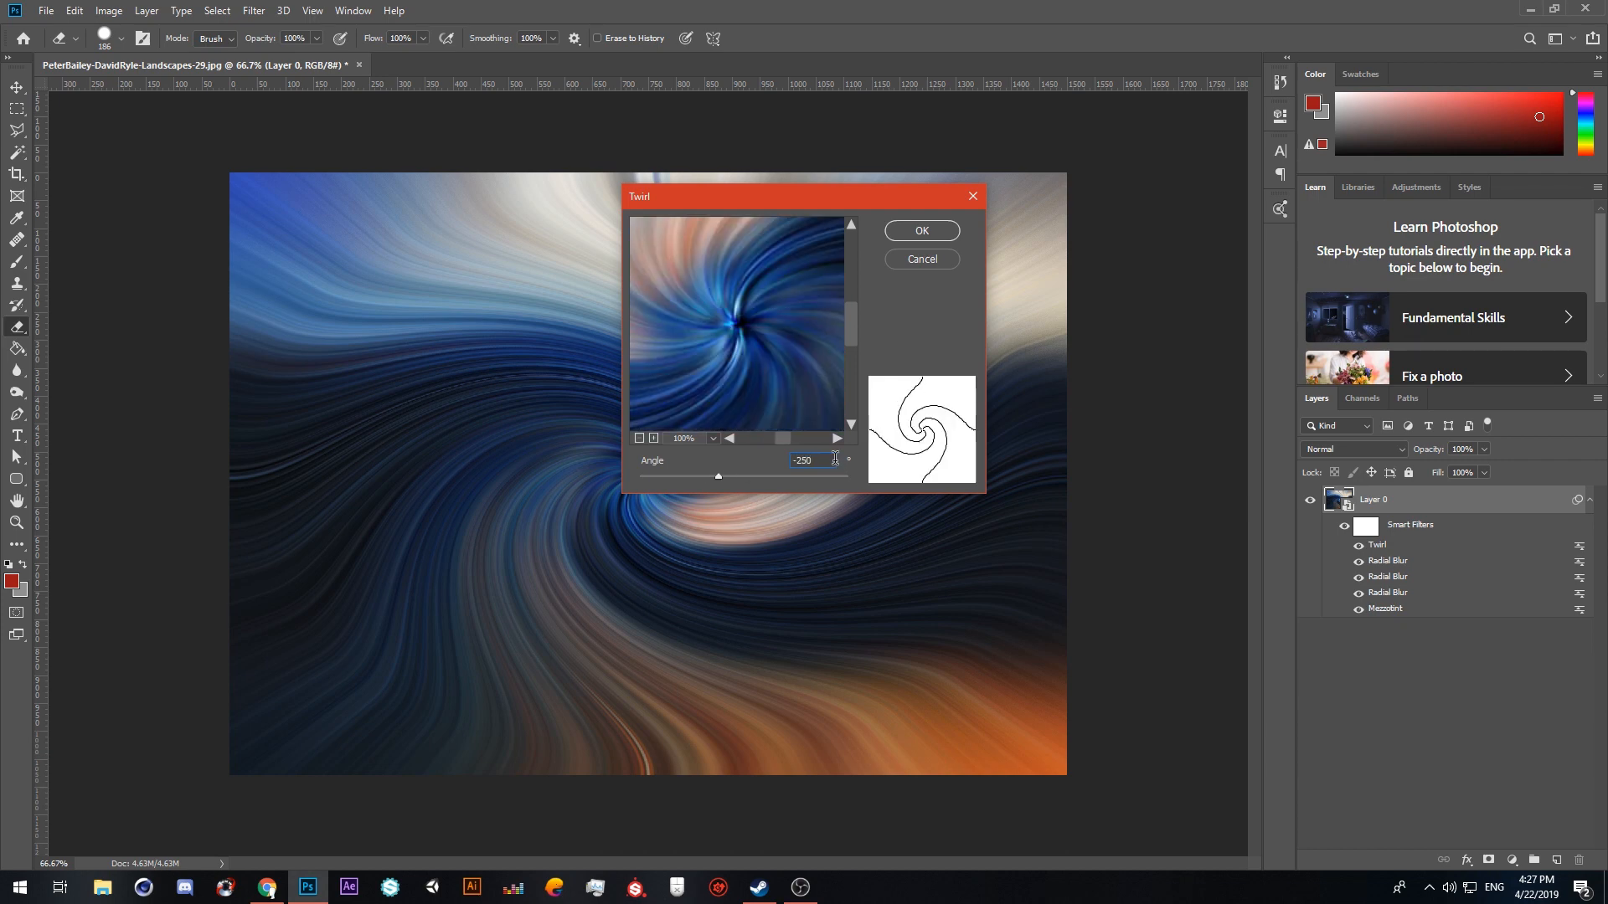
pyautogui.click(921, 232)
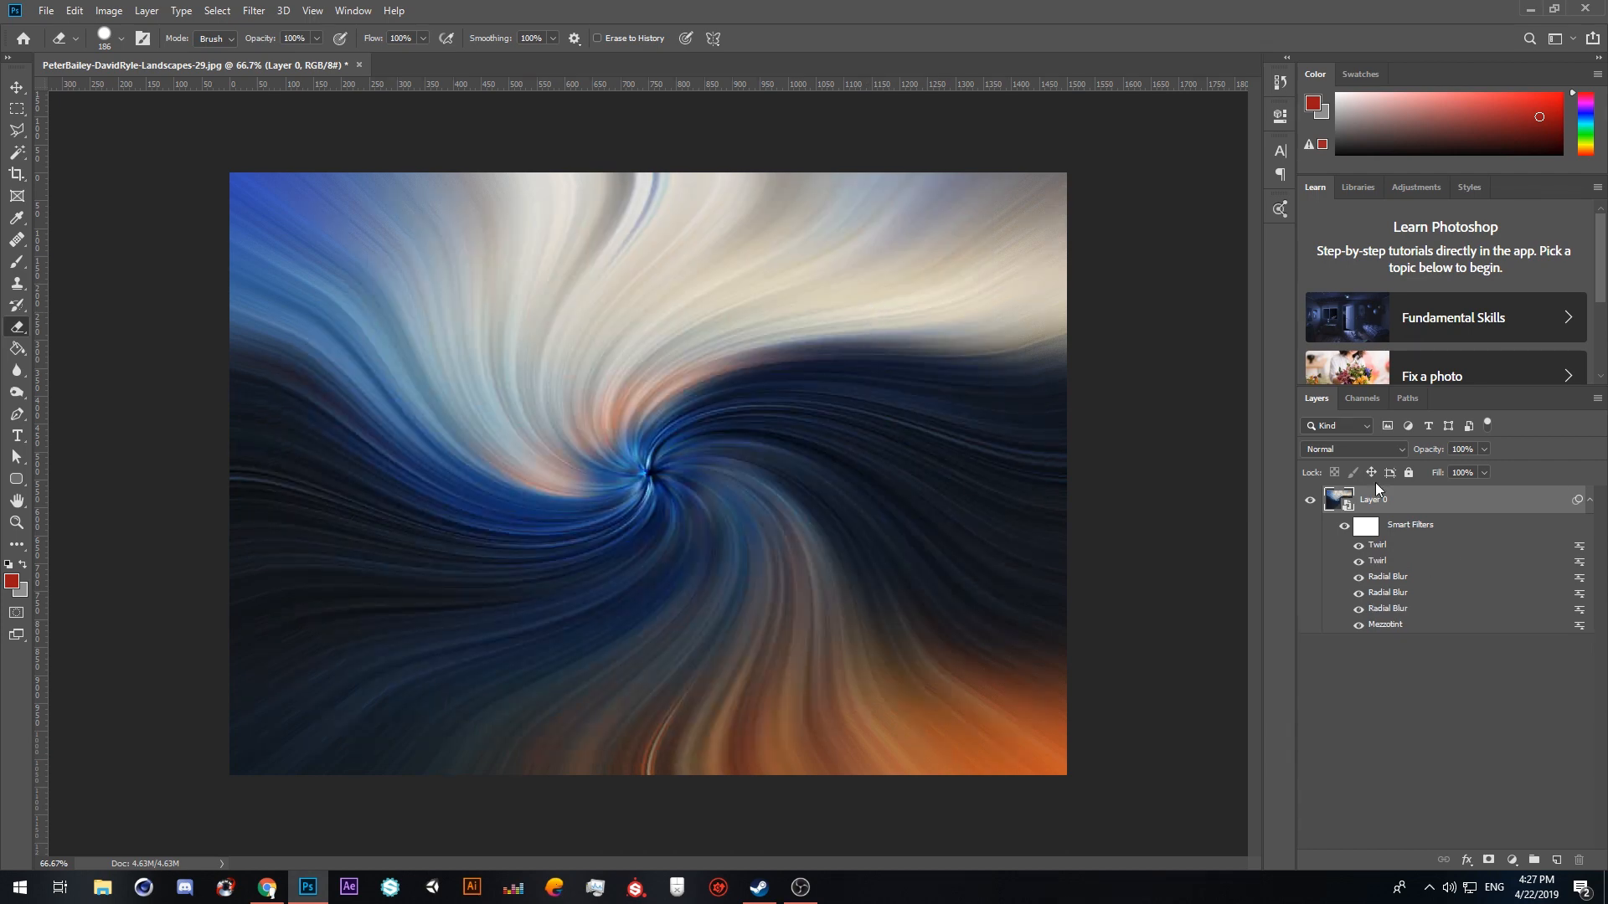
pyautogui.doubleClick(1387, 561)
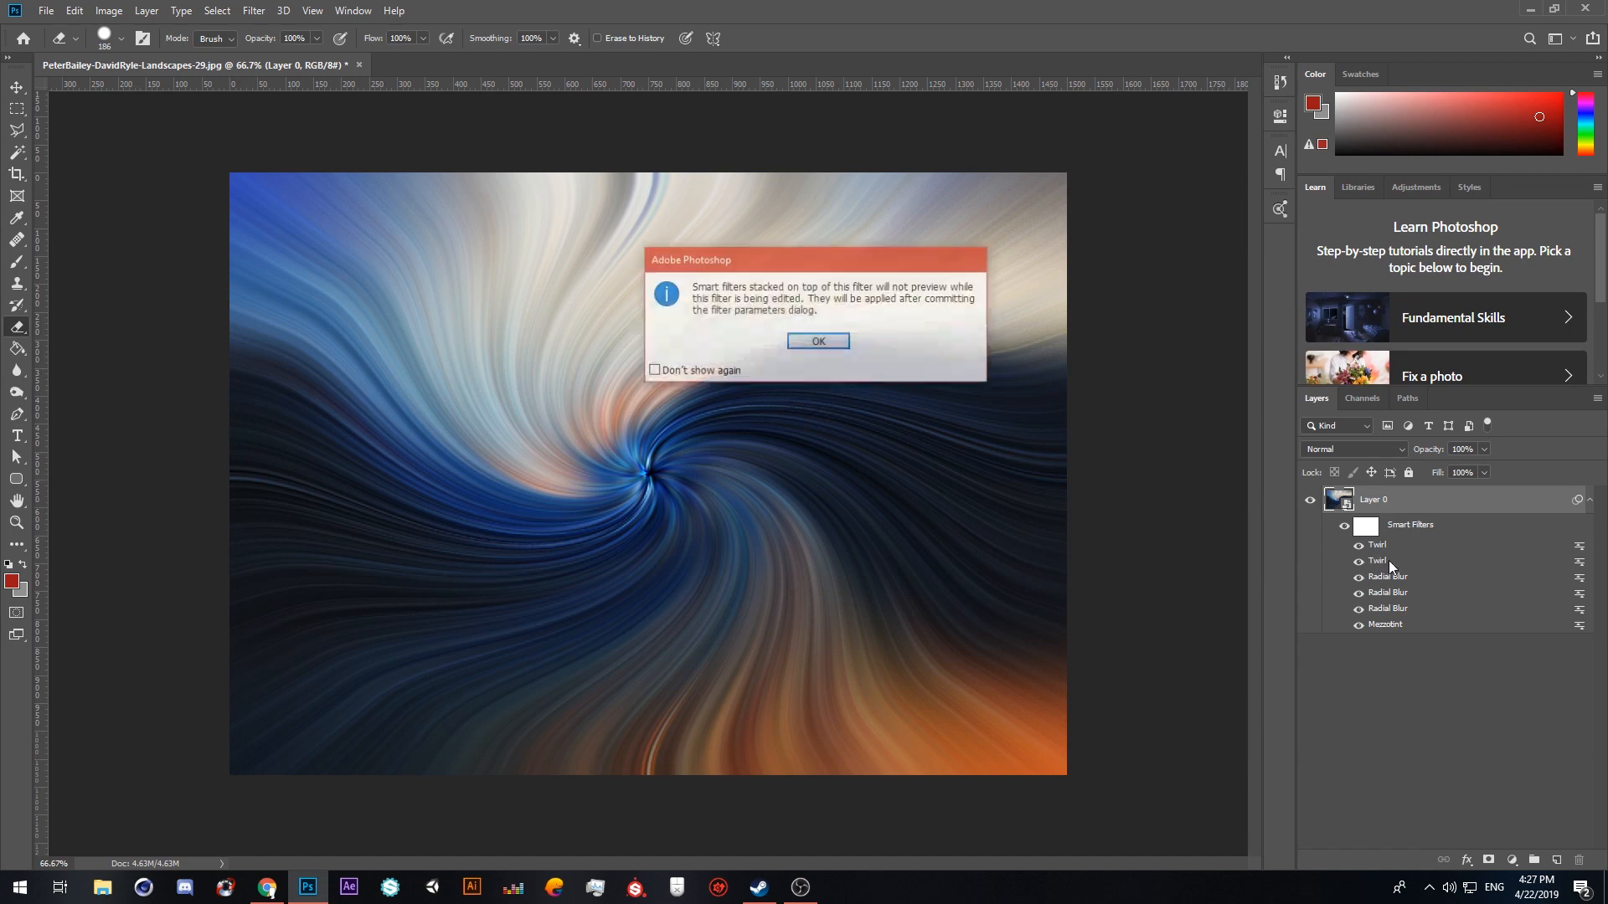
pyautogui.click(821, 342)
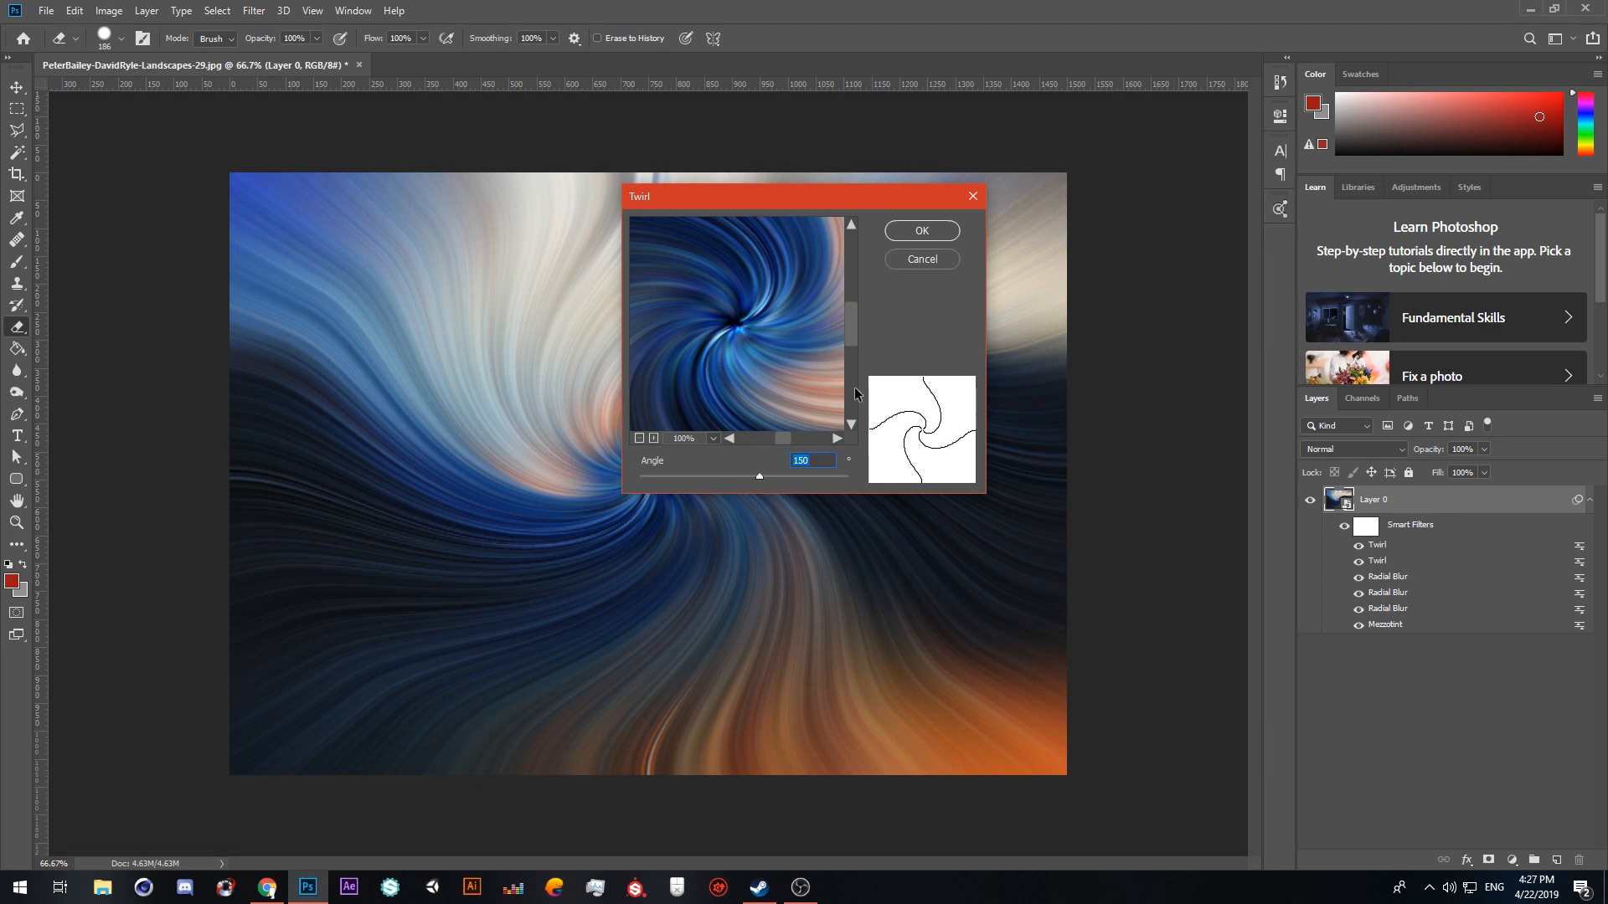
pyautogui.click(921, 231)
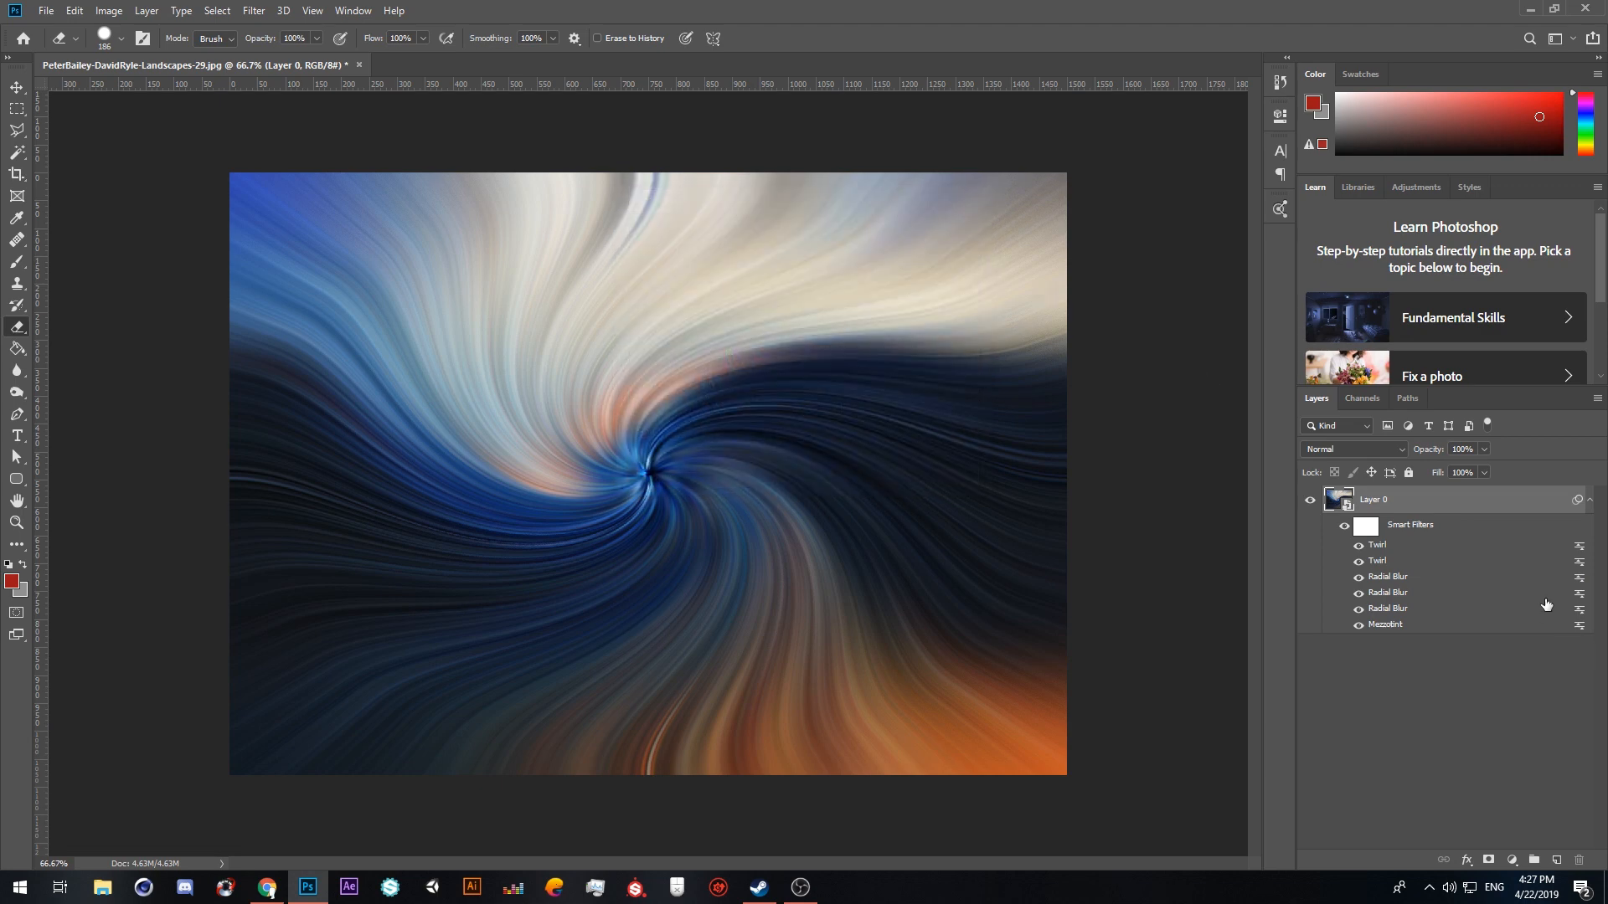
# Step: Set the blend mode of the lower Twirl smart filter to Lighten
pyautogui.doubleClick(1579, 563)
pyautogui.click(822, 343)
pyautogui.click(760, 213)
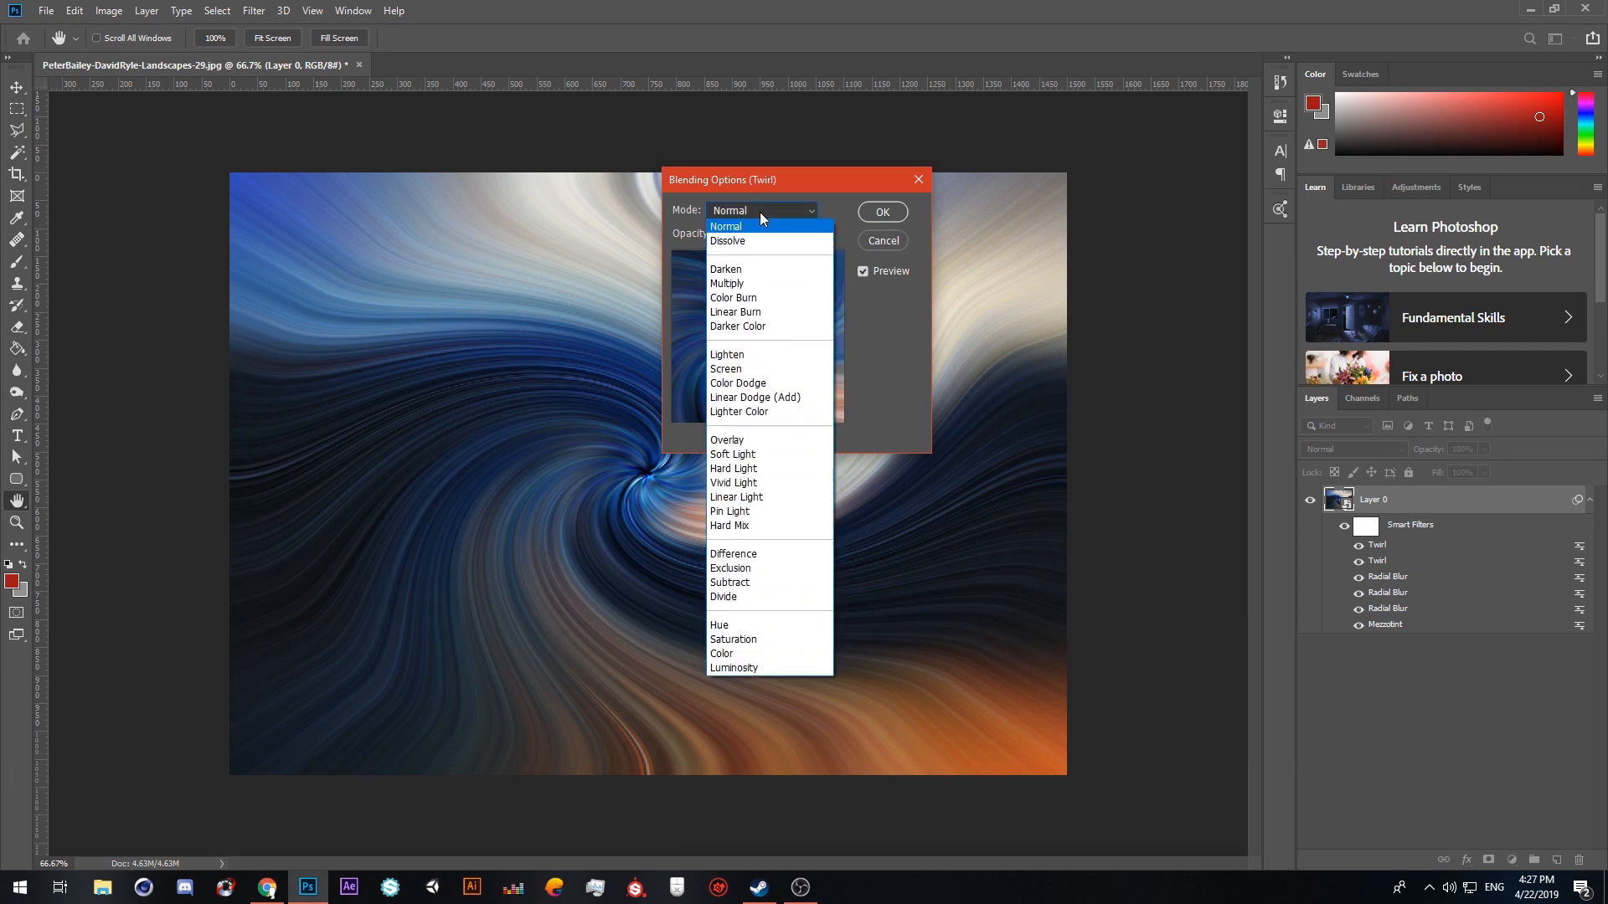
pyautogui.click(742, 361)
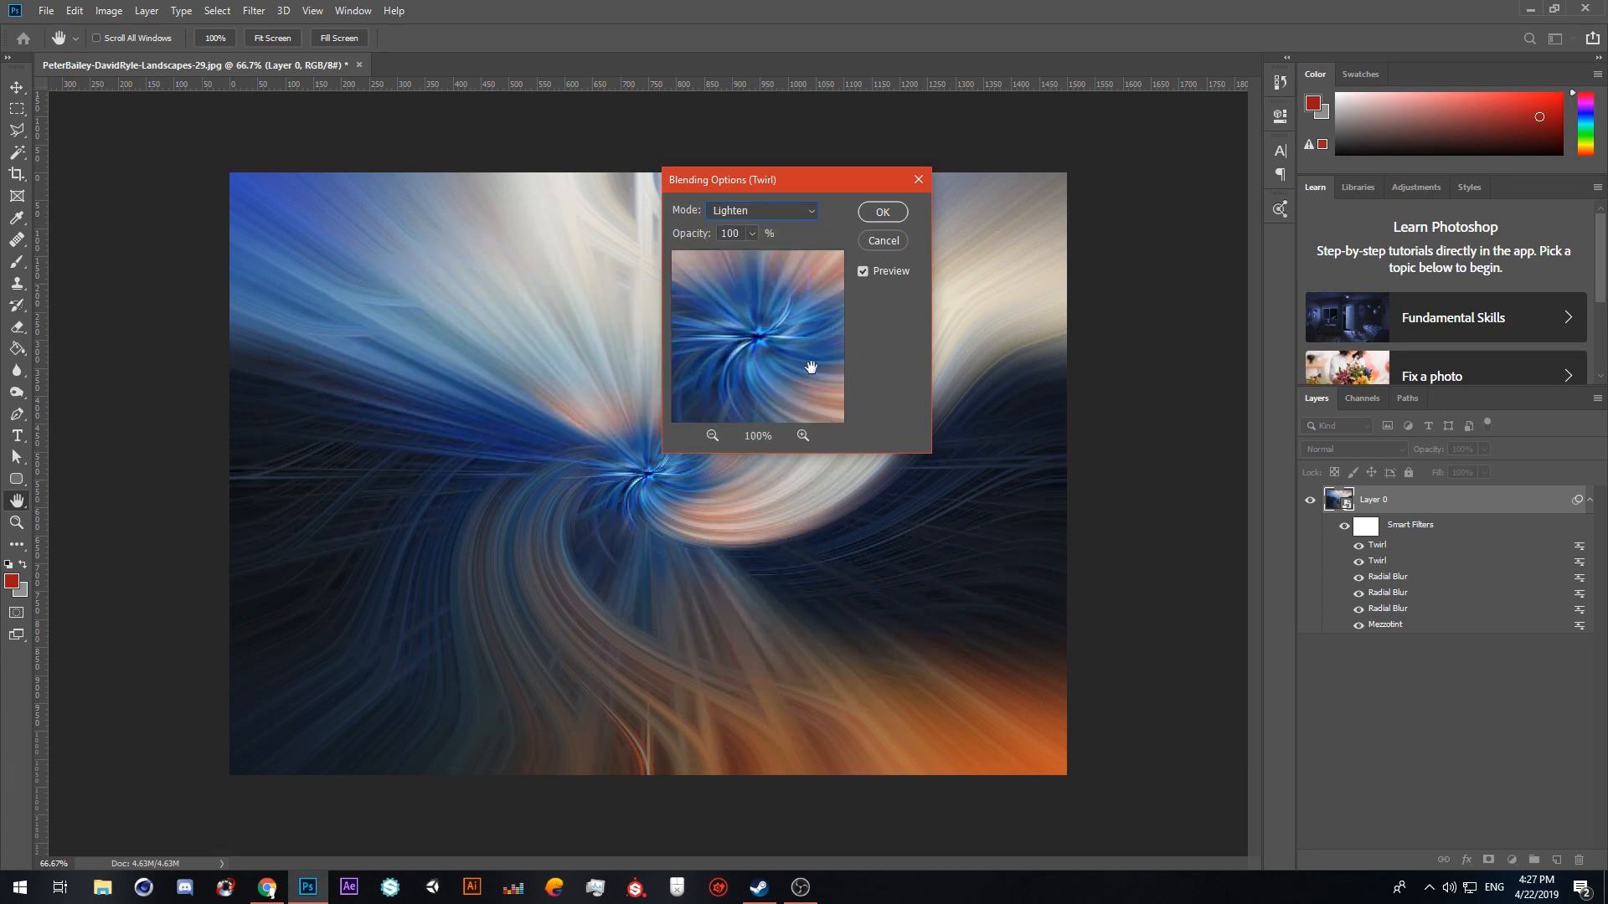
pyautogui.click(875, 213)
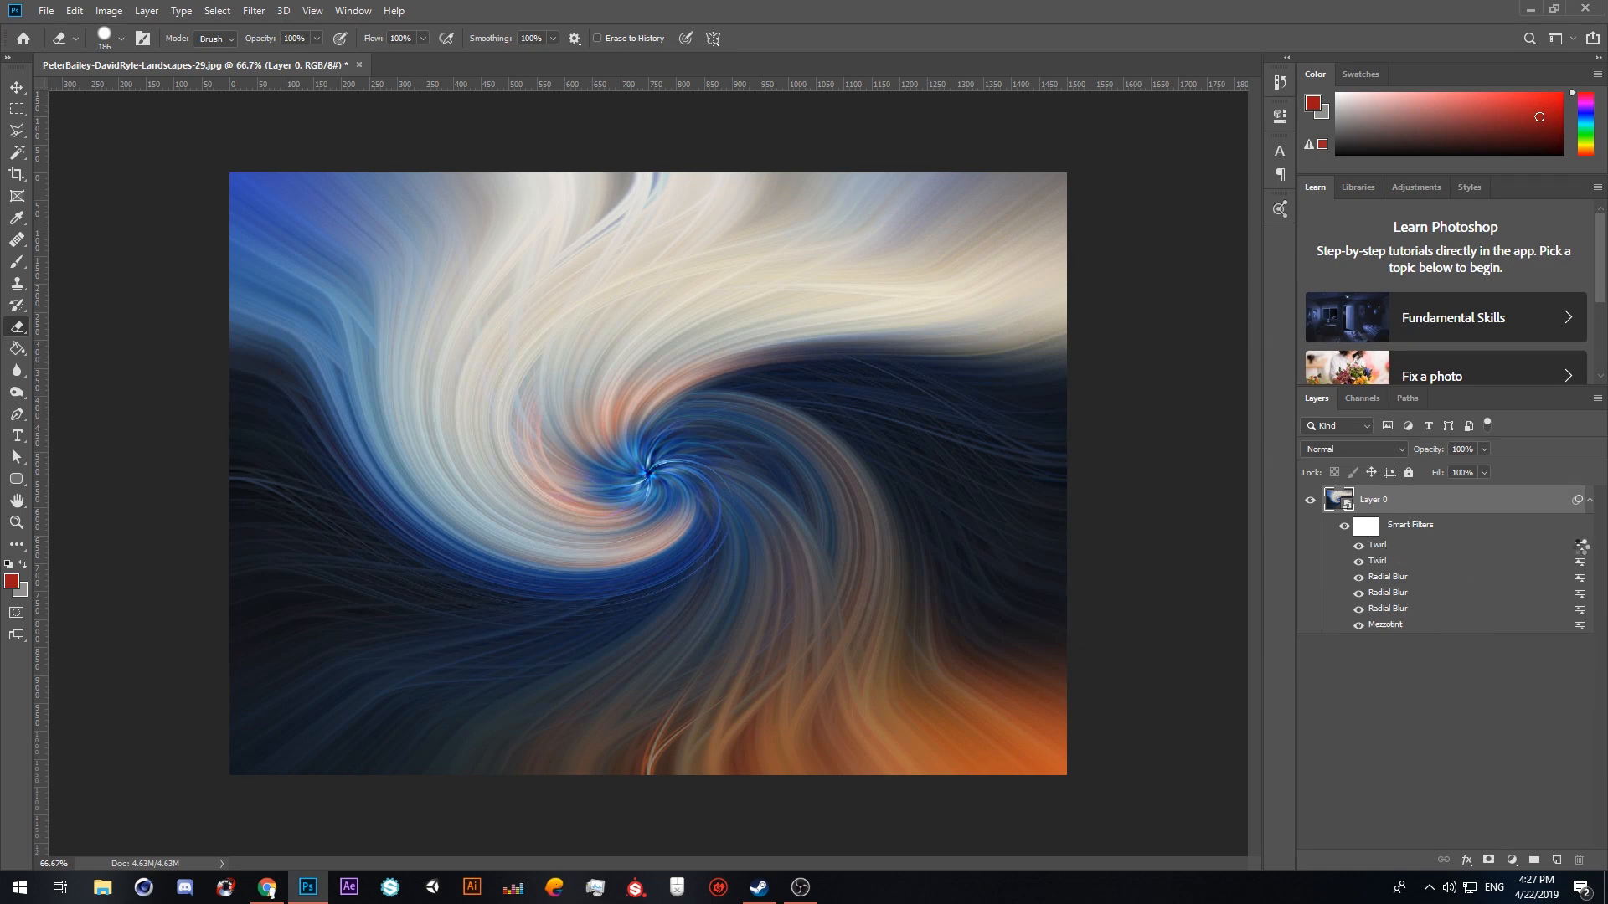
# Step: Change the upper Twirl smart filter's blending mode to Lighten as well
pyautogui.doubleClick(1581, 545)
pyautogui.click(756, 211)
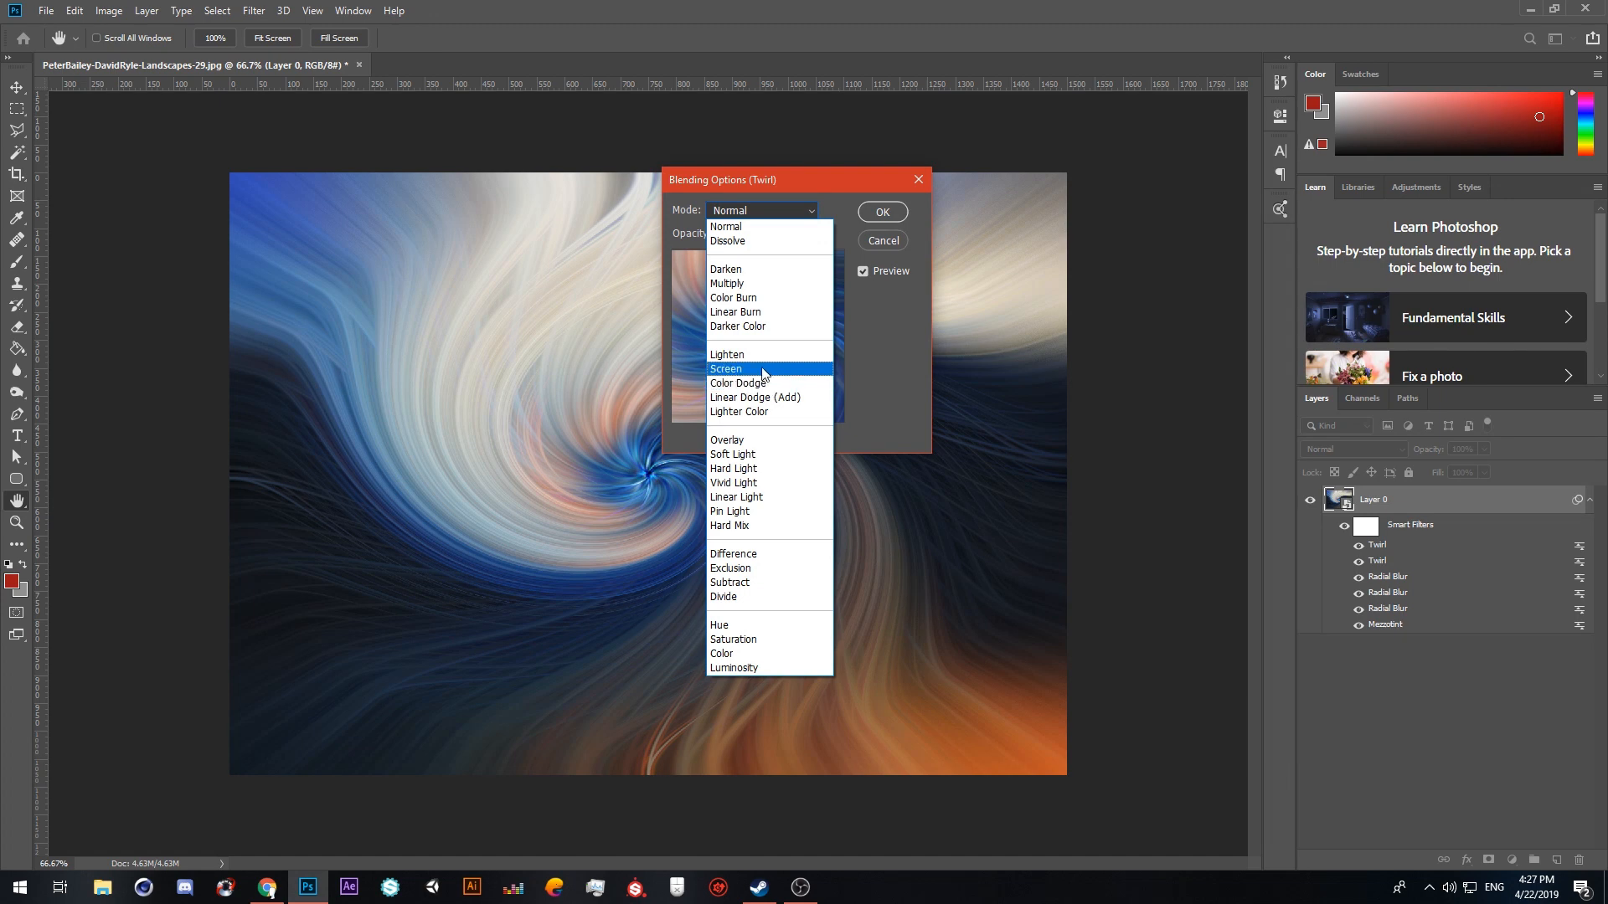
pyautogui.click(764, 357)
pyautogui.click(882, 212)
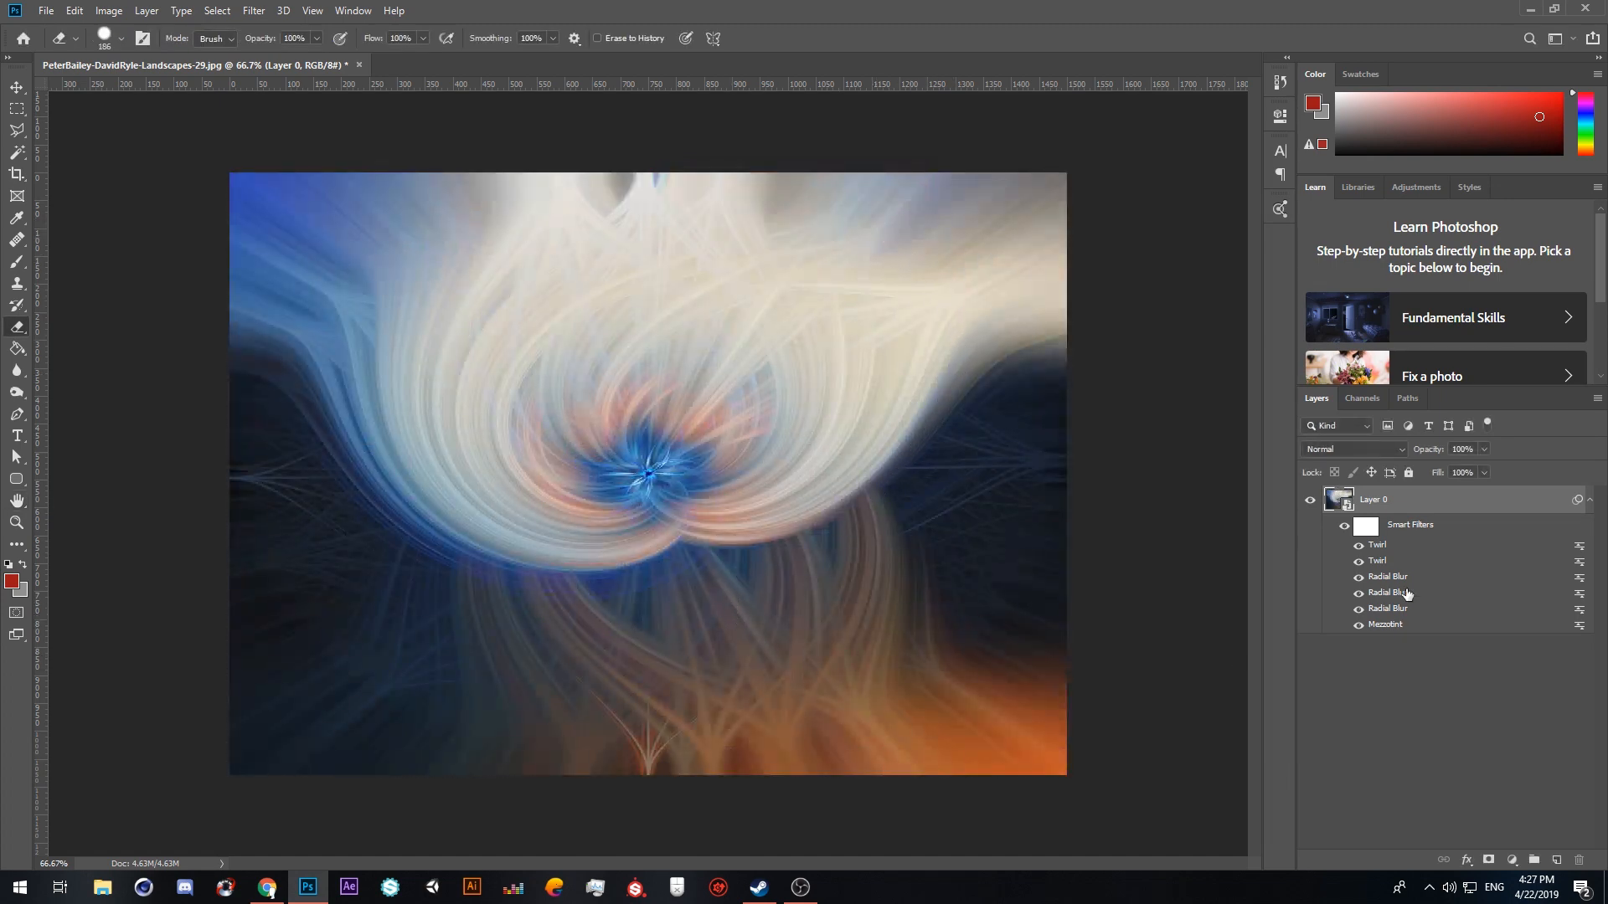
# Step: Add a third Twirl smart filter to the photo layer with an angle of 250°
pyautogui.click(254, 11)
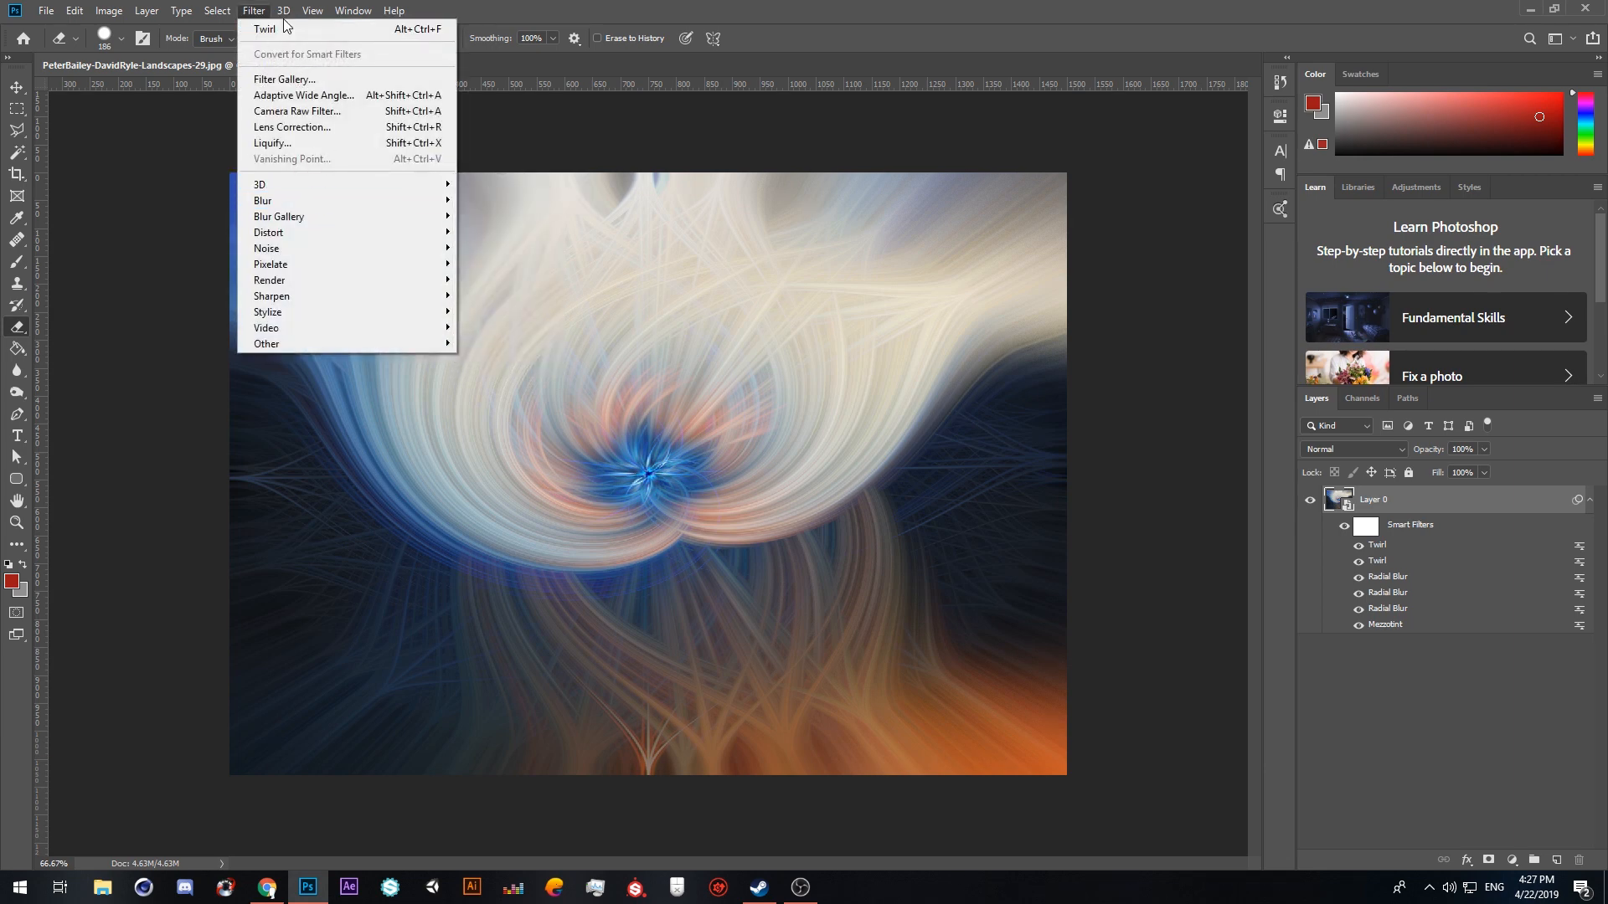
pyautogui.moveTo(304, 233)
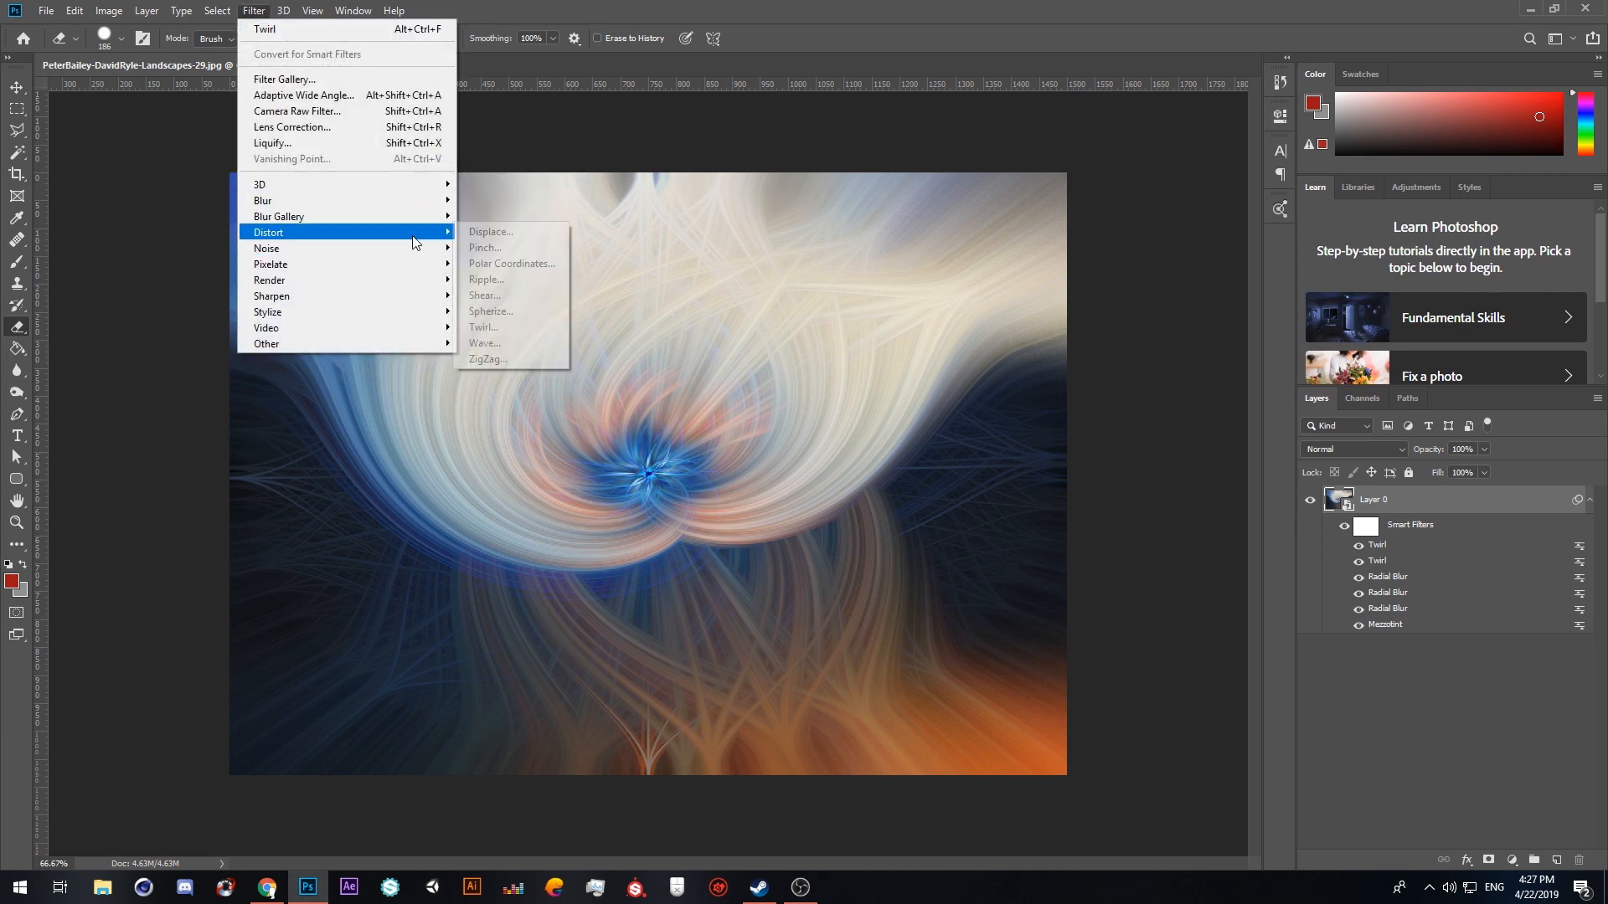
pyautogui.click(513, 334)
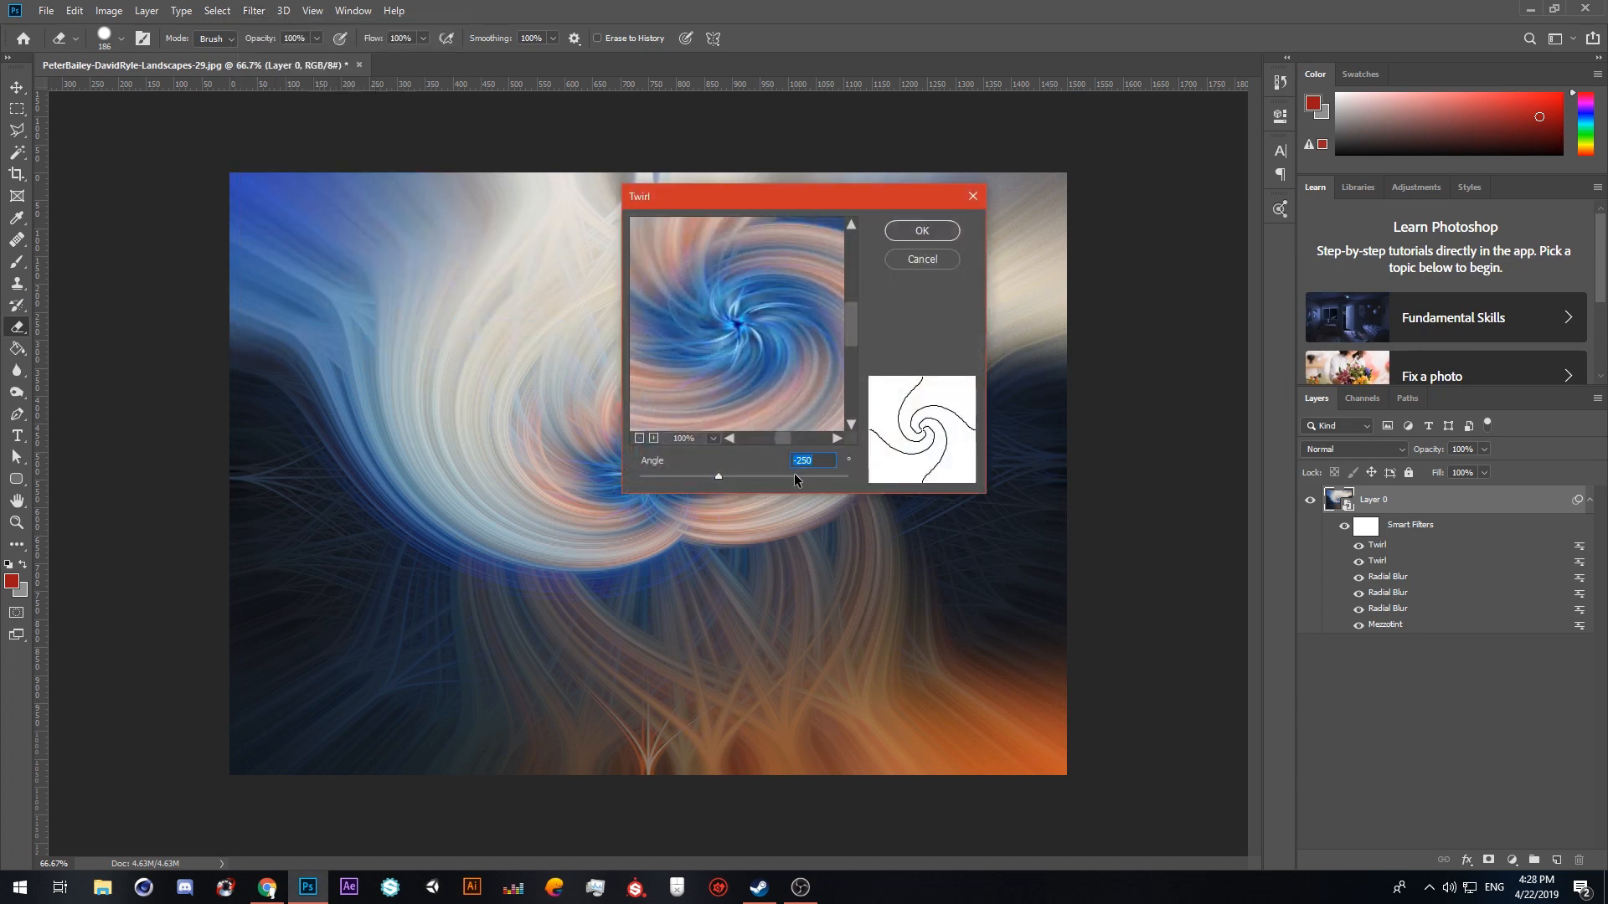
pyautogui.write('250')
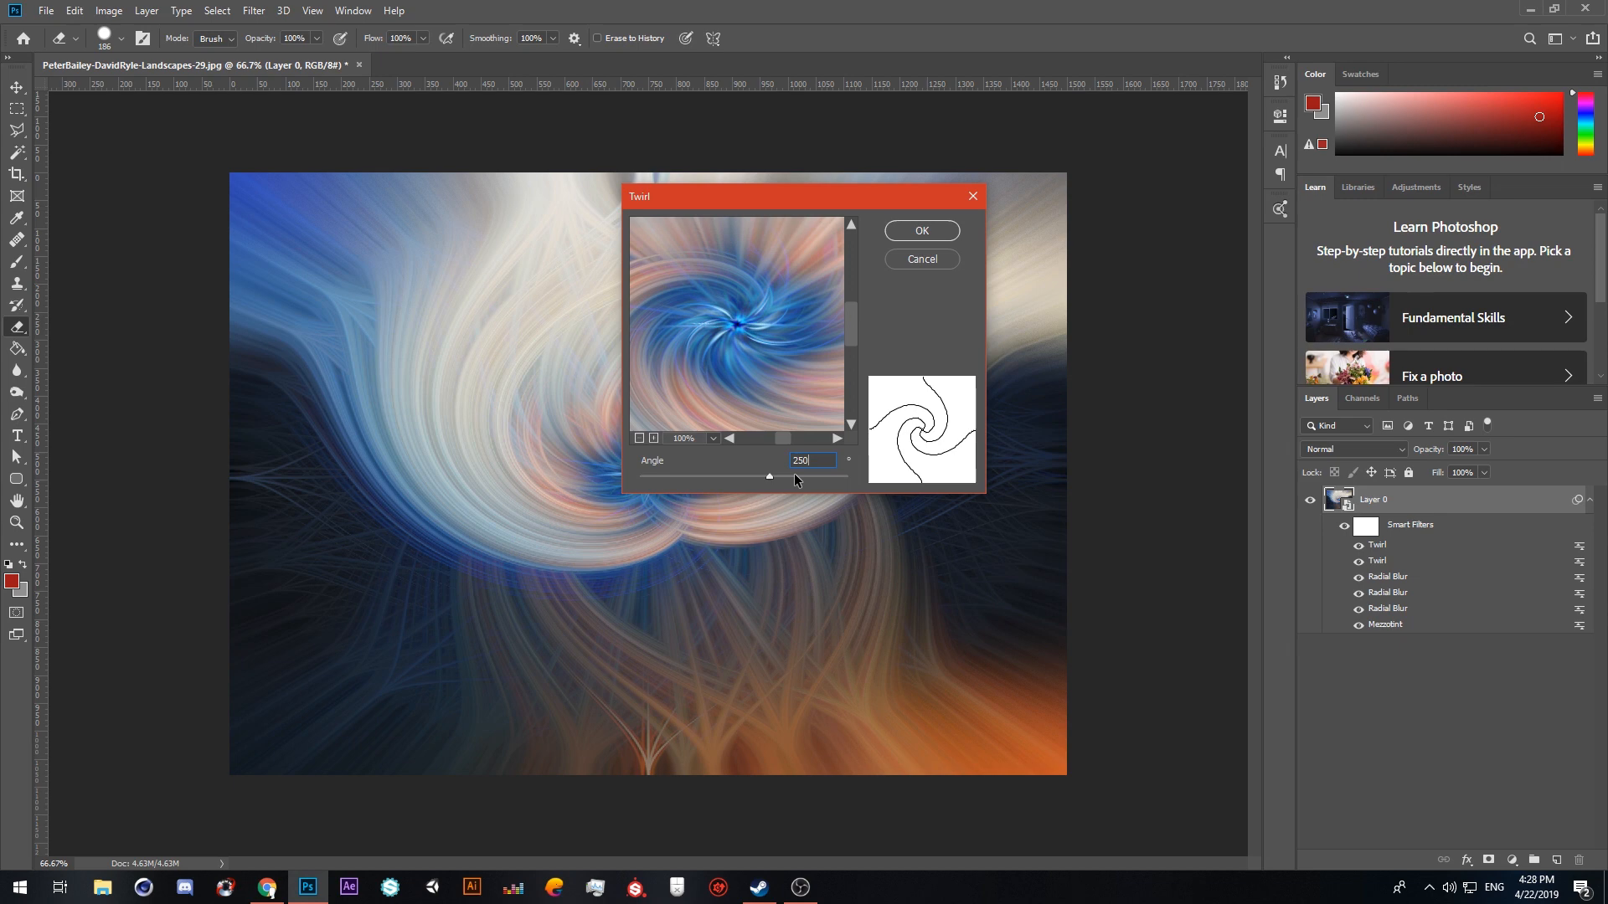
pyautogui.click(915, 234)
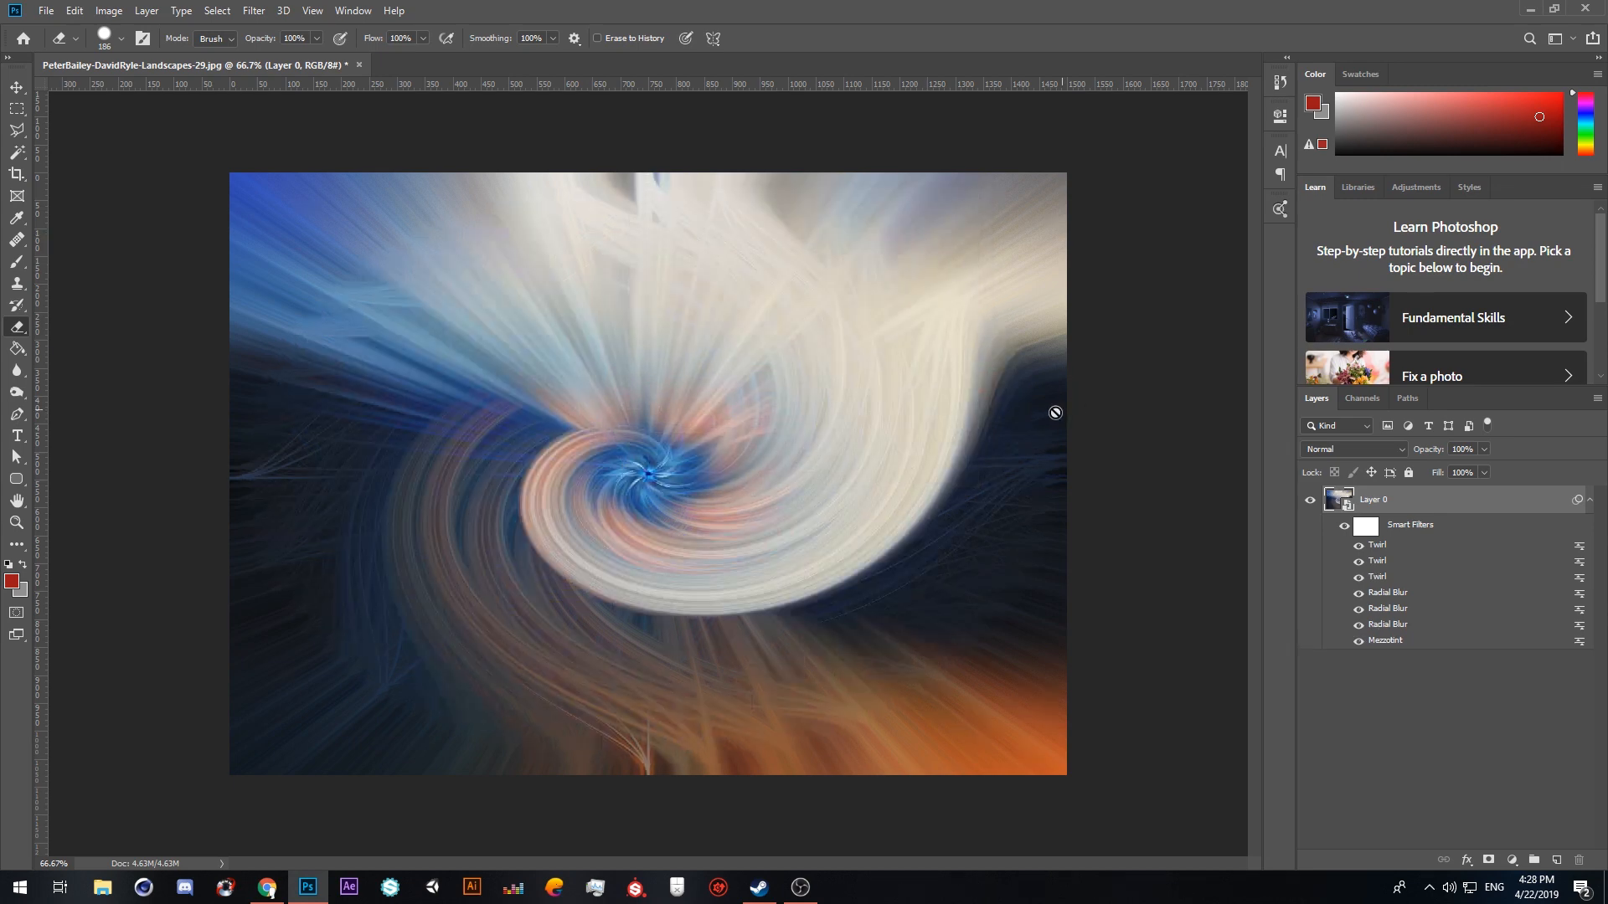
# Step: Try the Lighten blend mode on the newest Twirl filter and undo the addition of that filter
pyautogui.doubleClick(1579, 551)
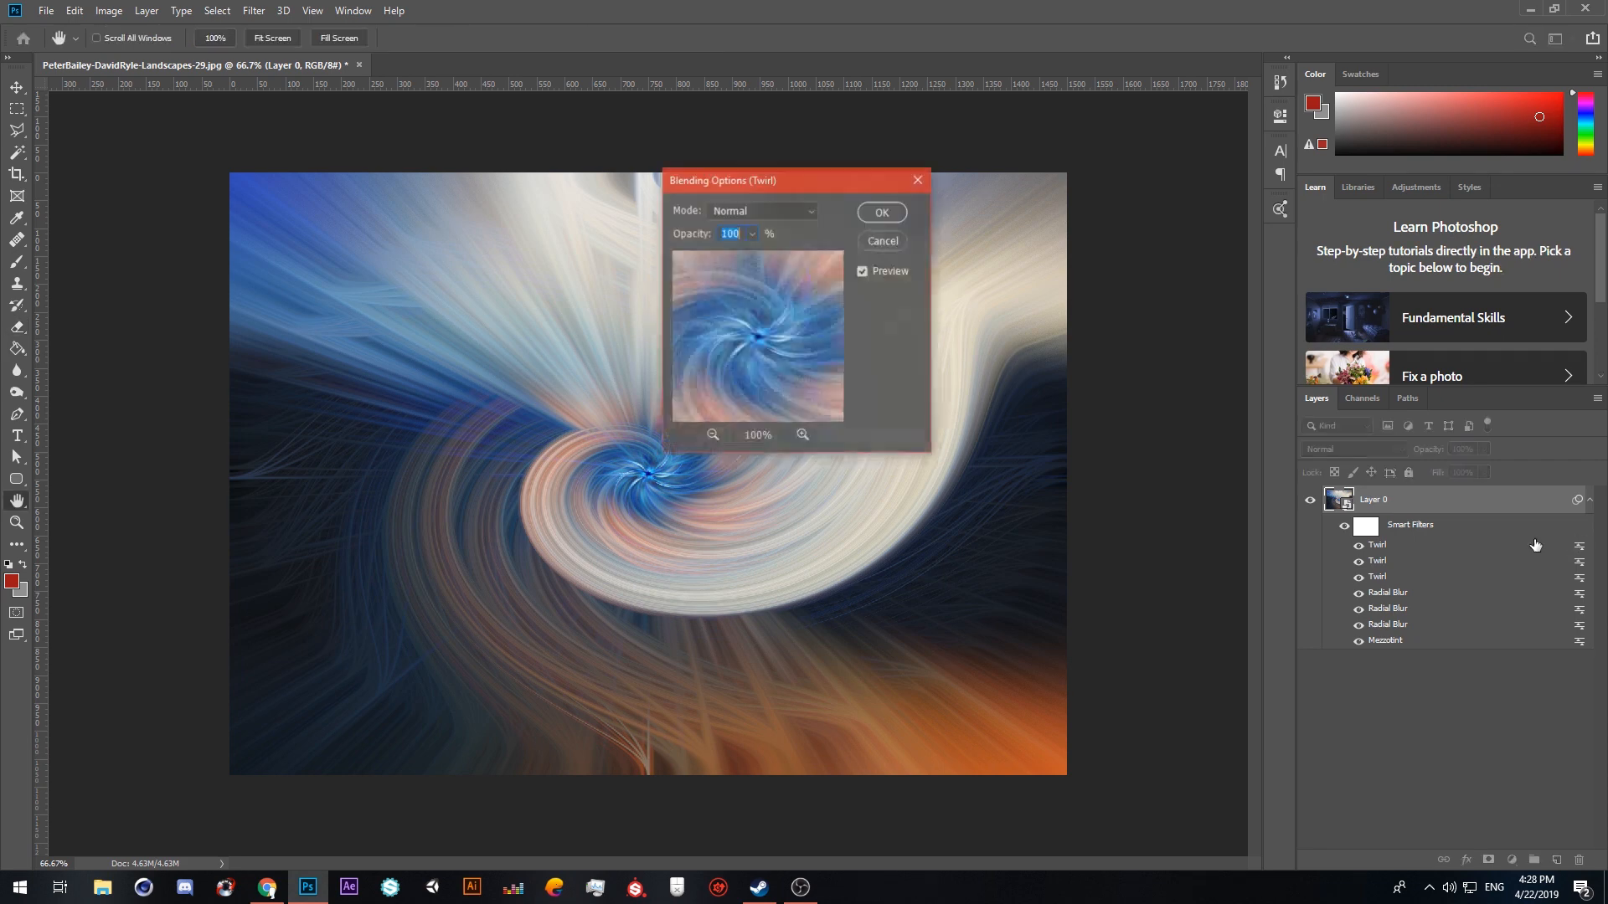
pyautogui.click(770, 211)
pyautogui.click(766, 349)
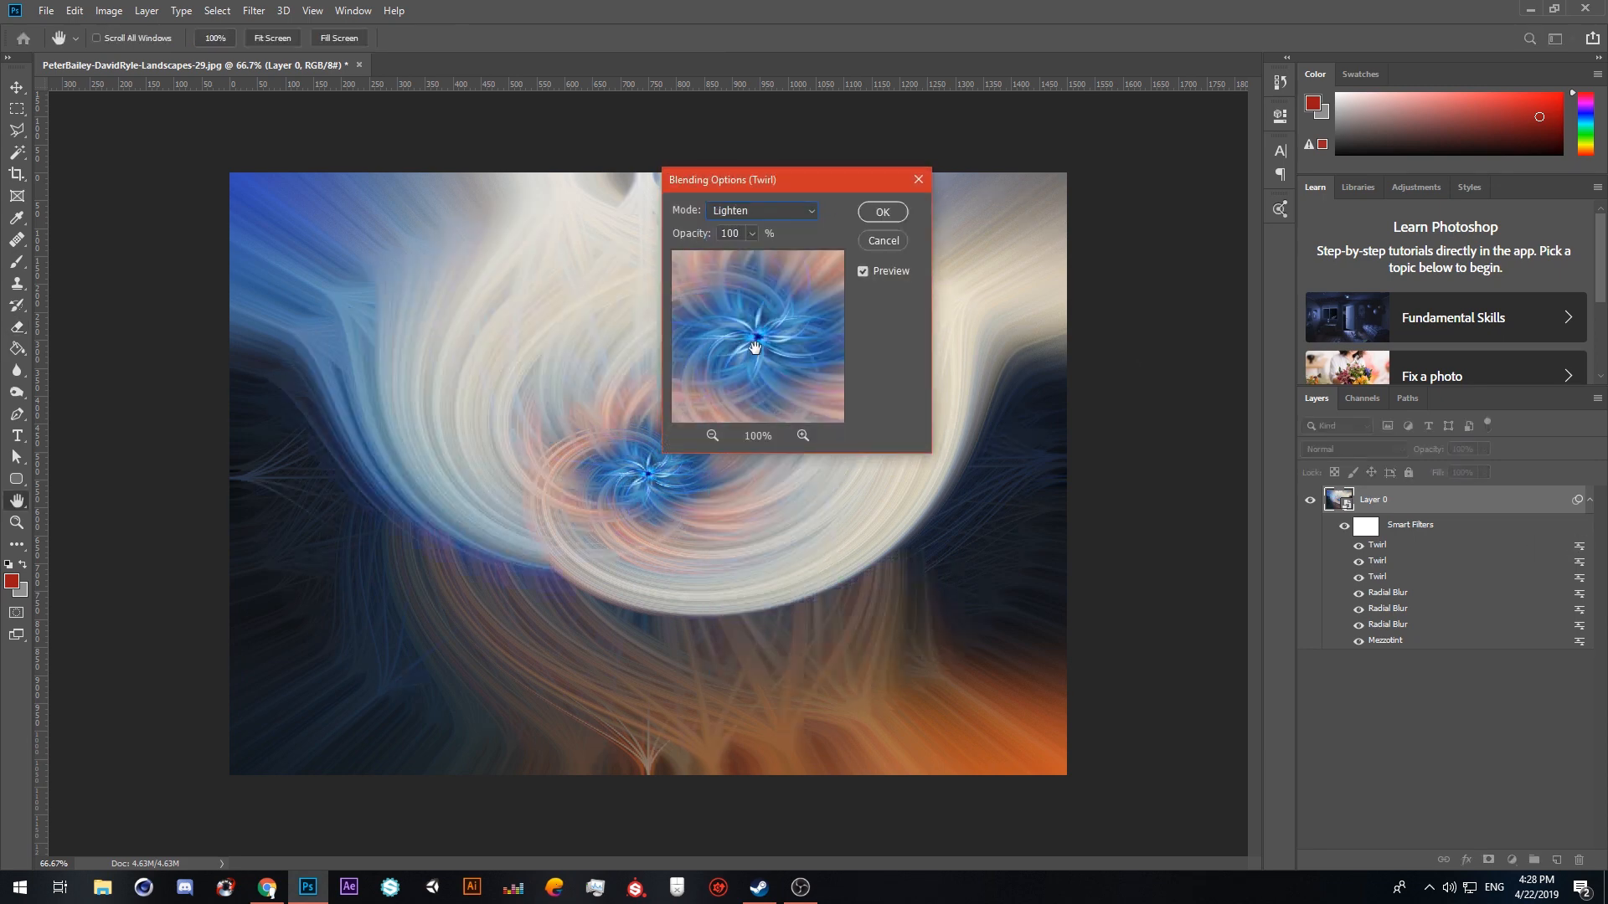
pyautogui.click(916, 179)
pyautogui.press('e')
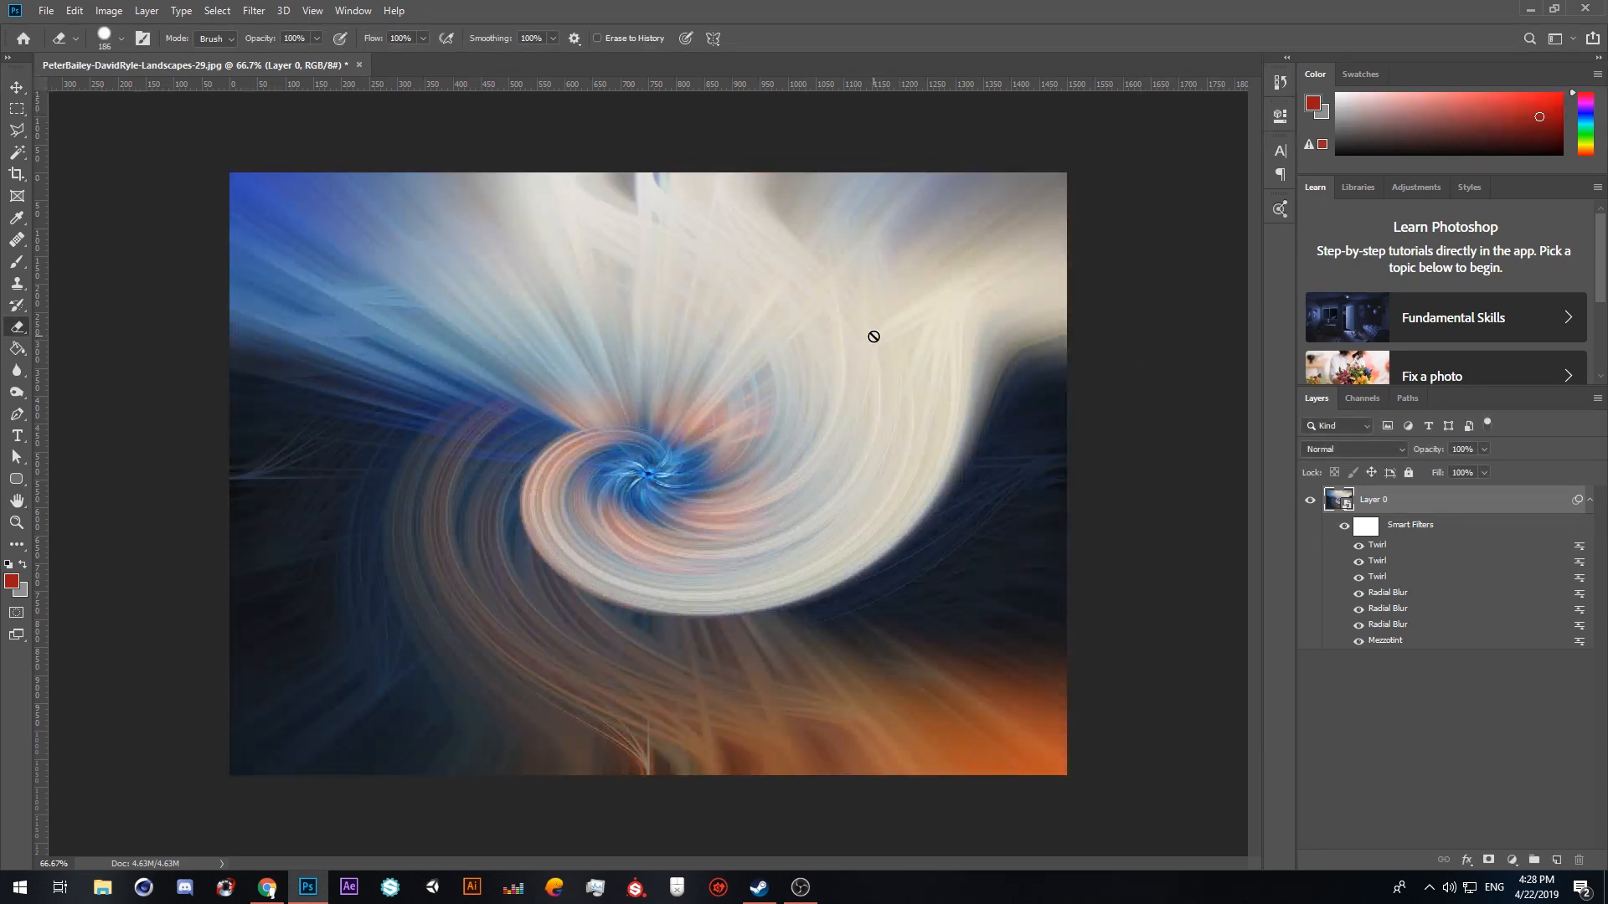
pyautogui.hotkey('ctrl', 'z')
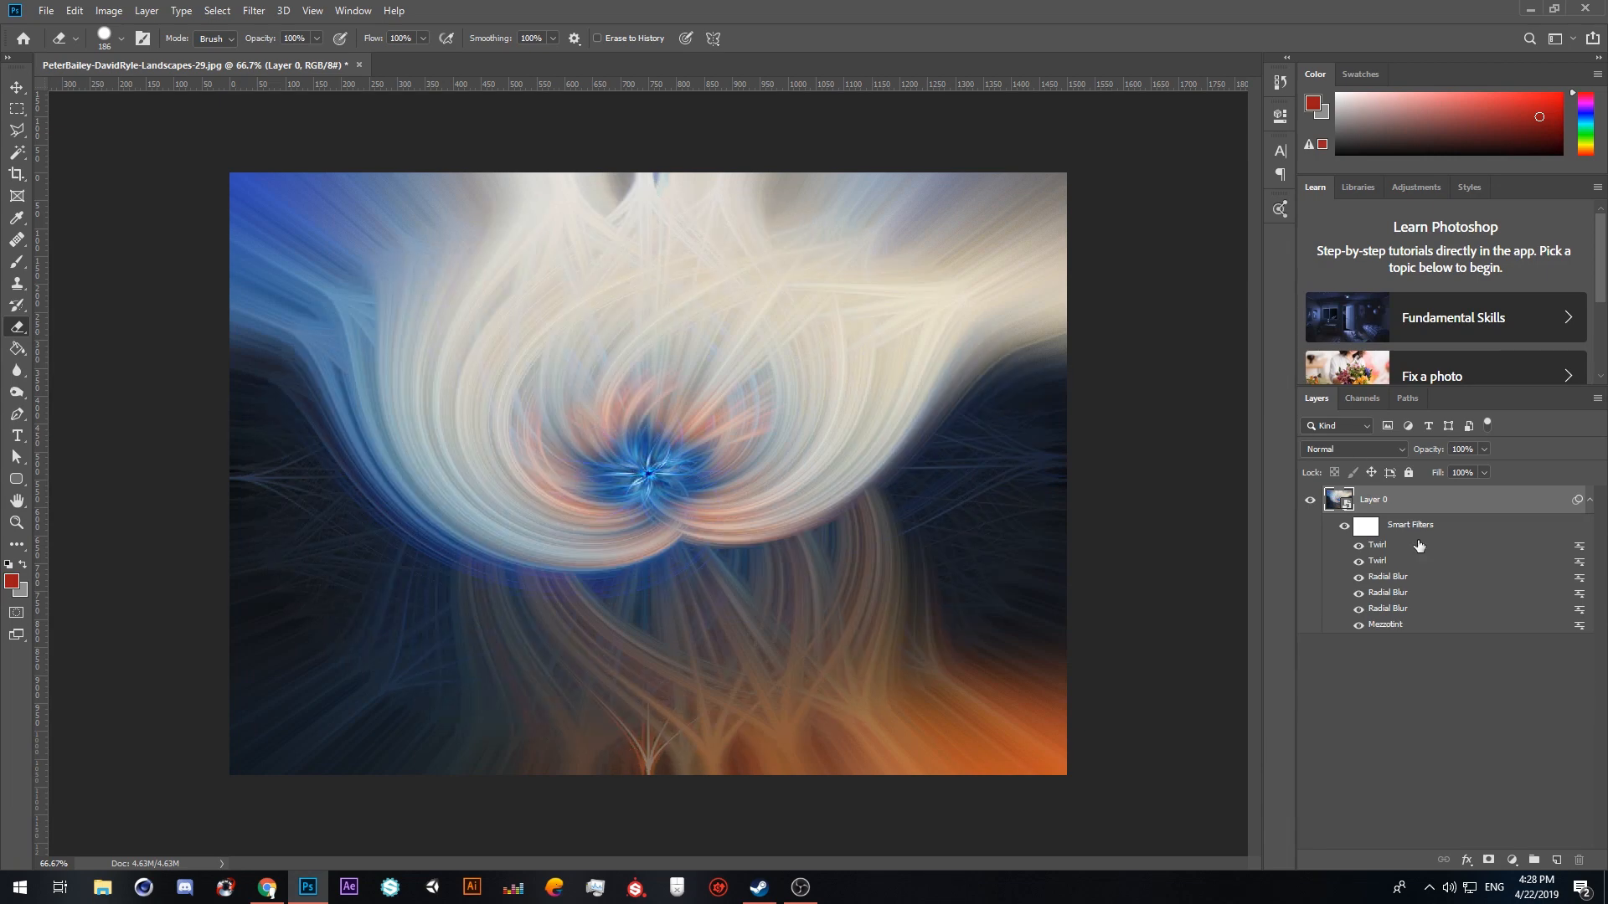
# Step: Set the angle of the upper Twirl smart filter to -100°
pyautogui.doubleClick(1378, 544)
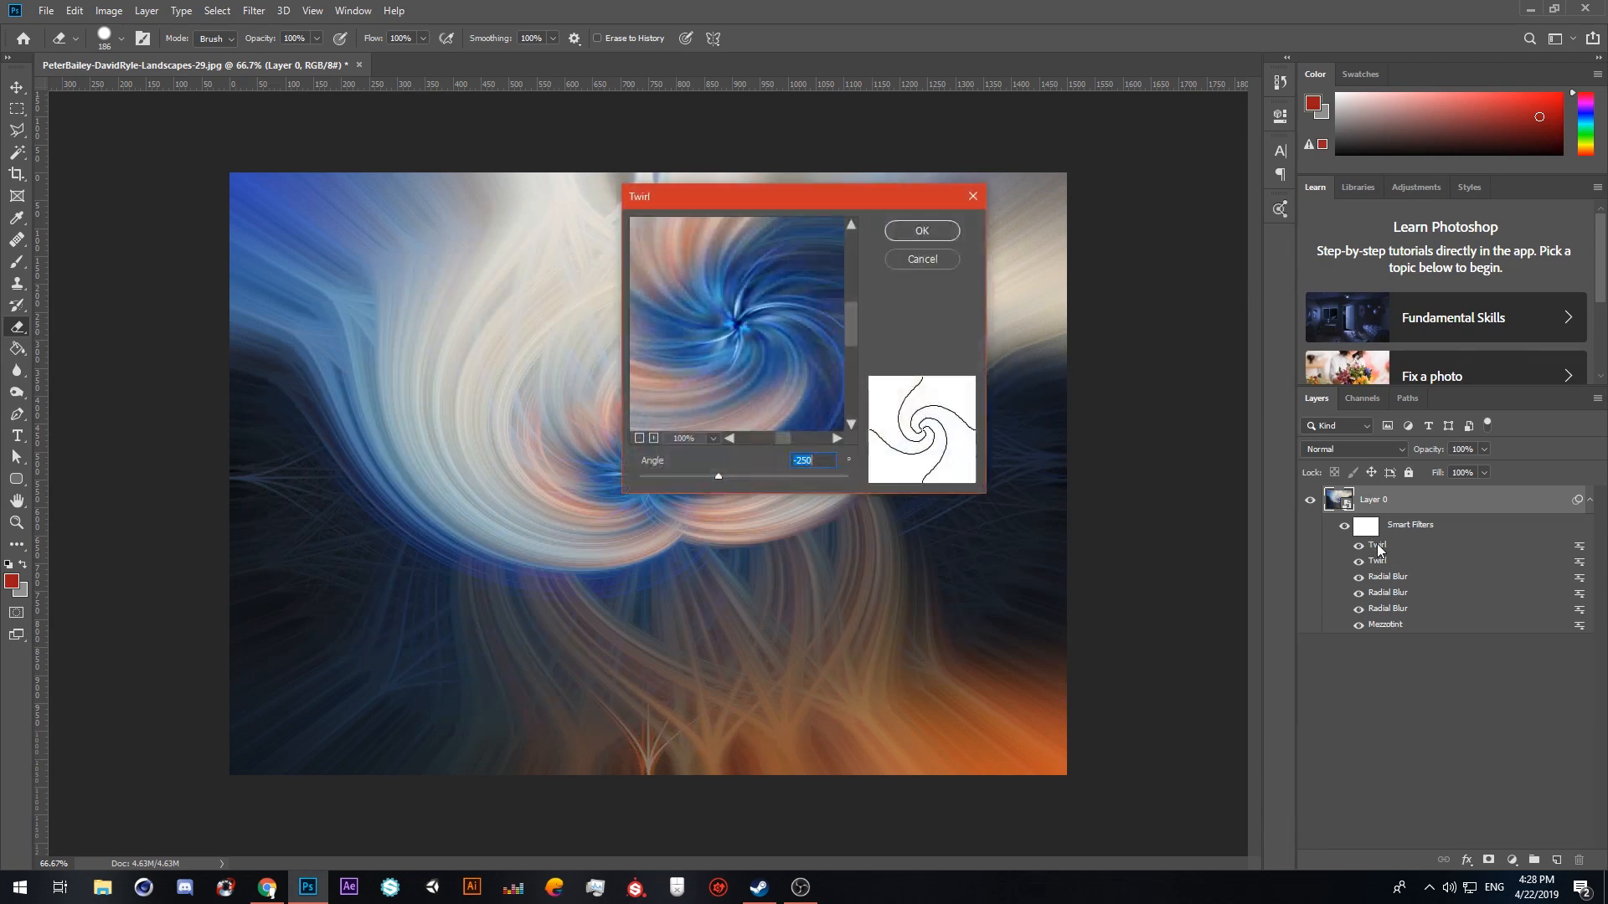
pyautogui.write('-100')
pyautogui.press('Return')
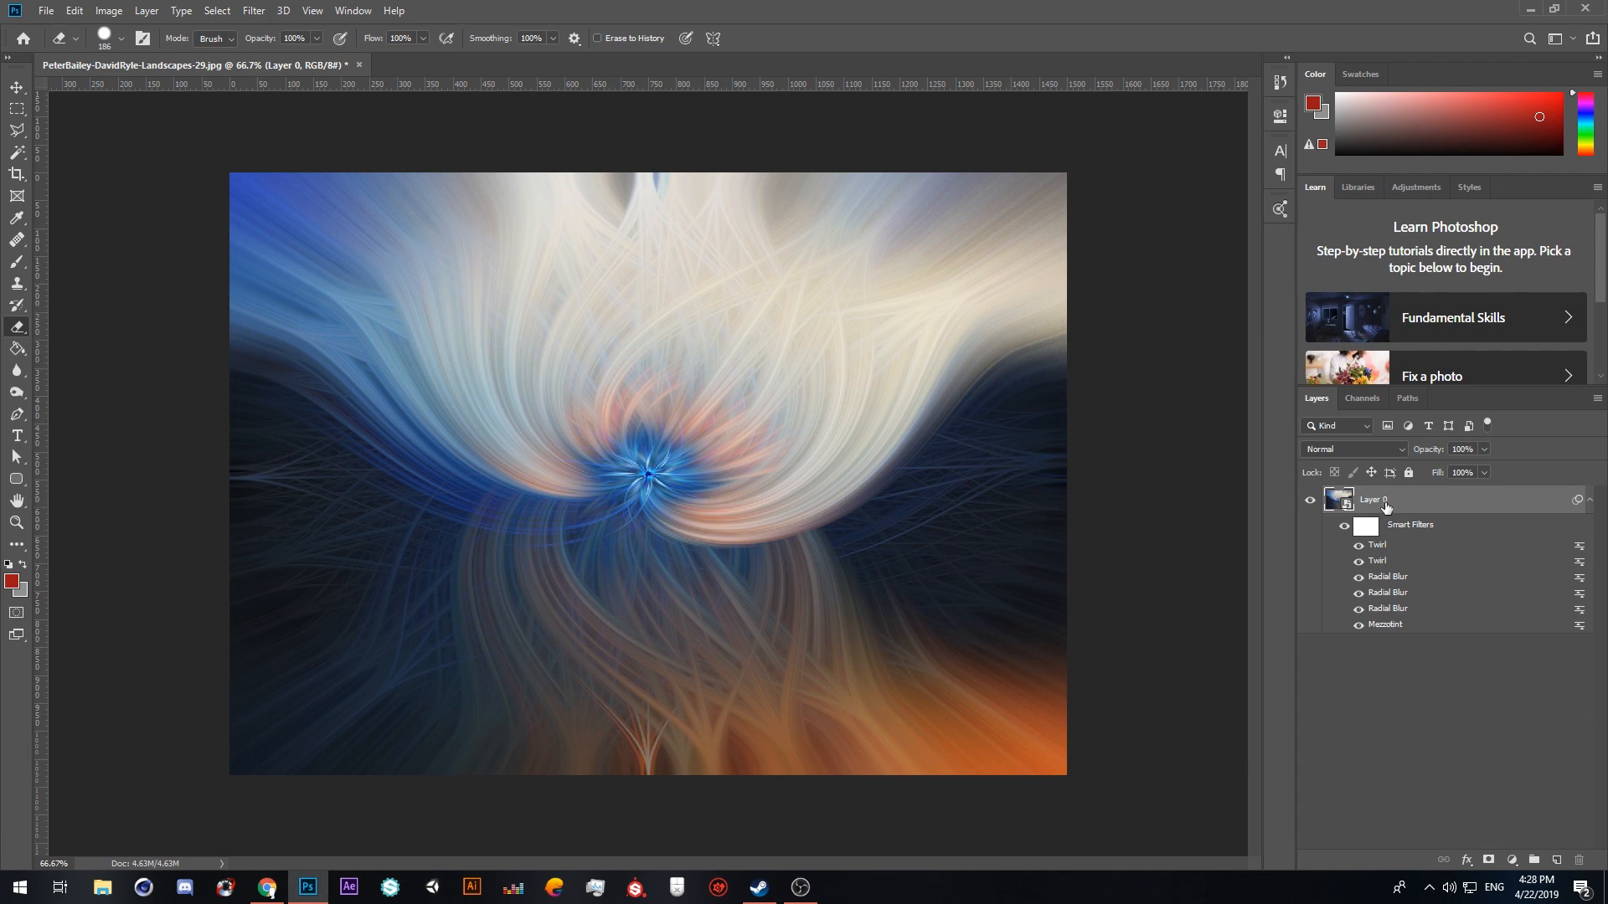
# Step: Try the Sharpen More filter on the photo layer and delete it from the smart filters
pyautogui.click(255, 12)
pyautogui.moveTo(302, 292)
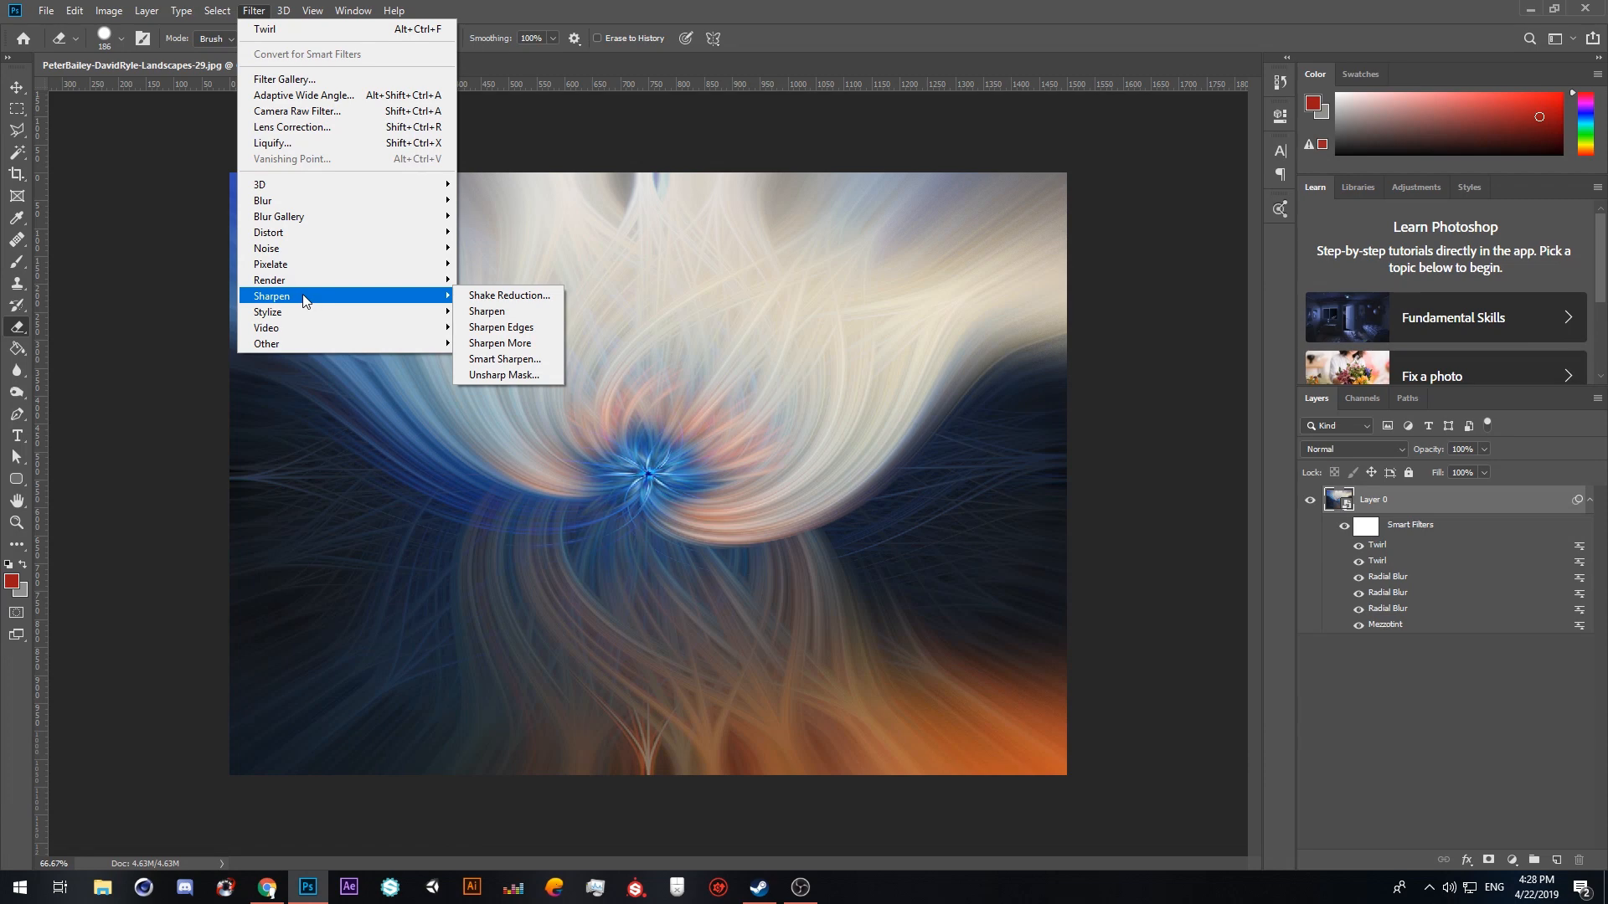
pyautogui.click(522, 345)
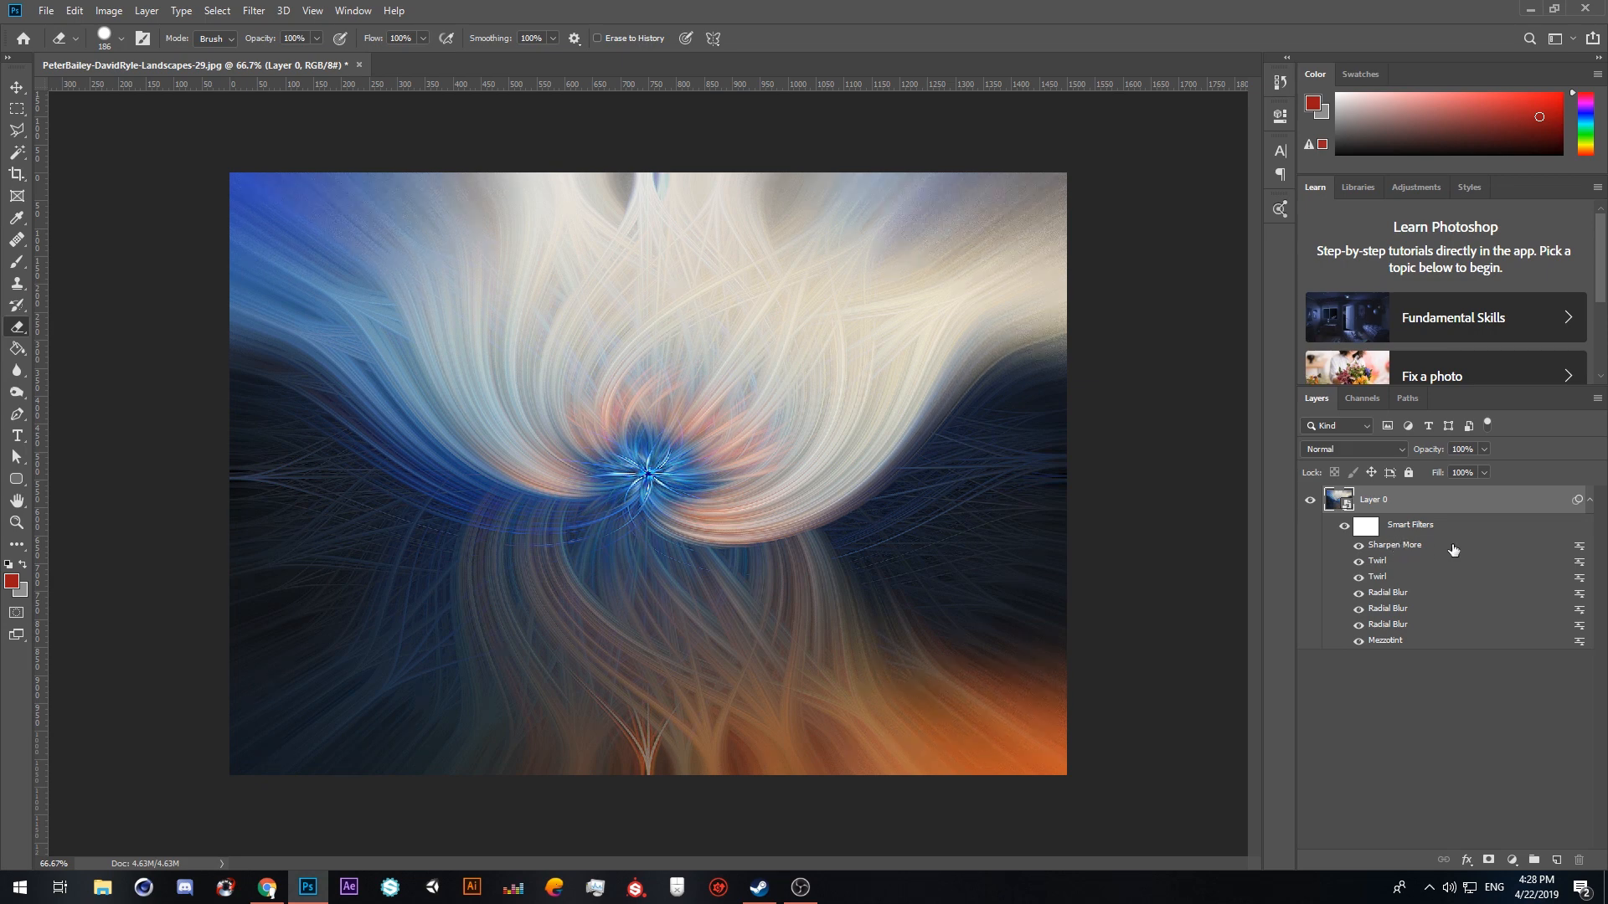
pyautogui.rightClick(1393, 543)
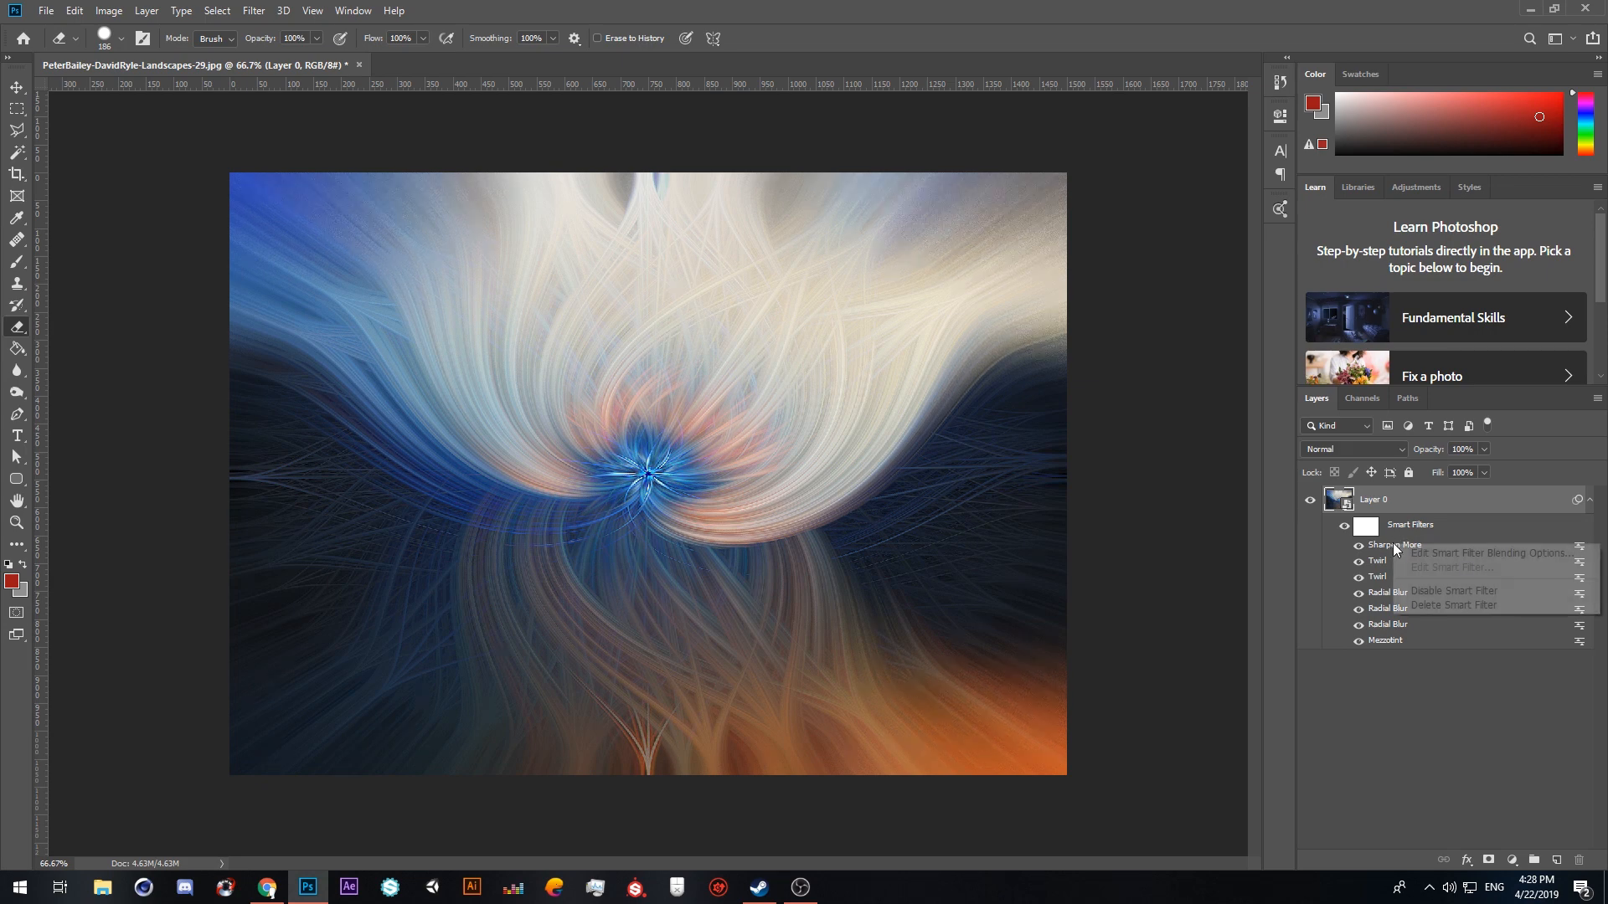
pyautogui.click(1452, 606)
# Step: Add a regular Sharpen smart filter to the photo layer
pyautogui.click(254, 10)
pyautogui.moveTo(295, 298)
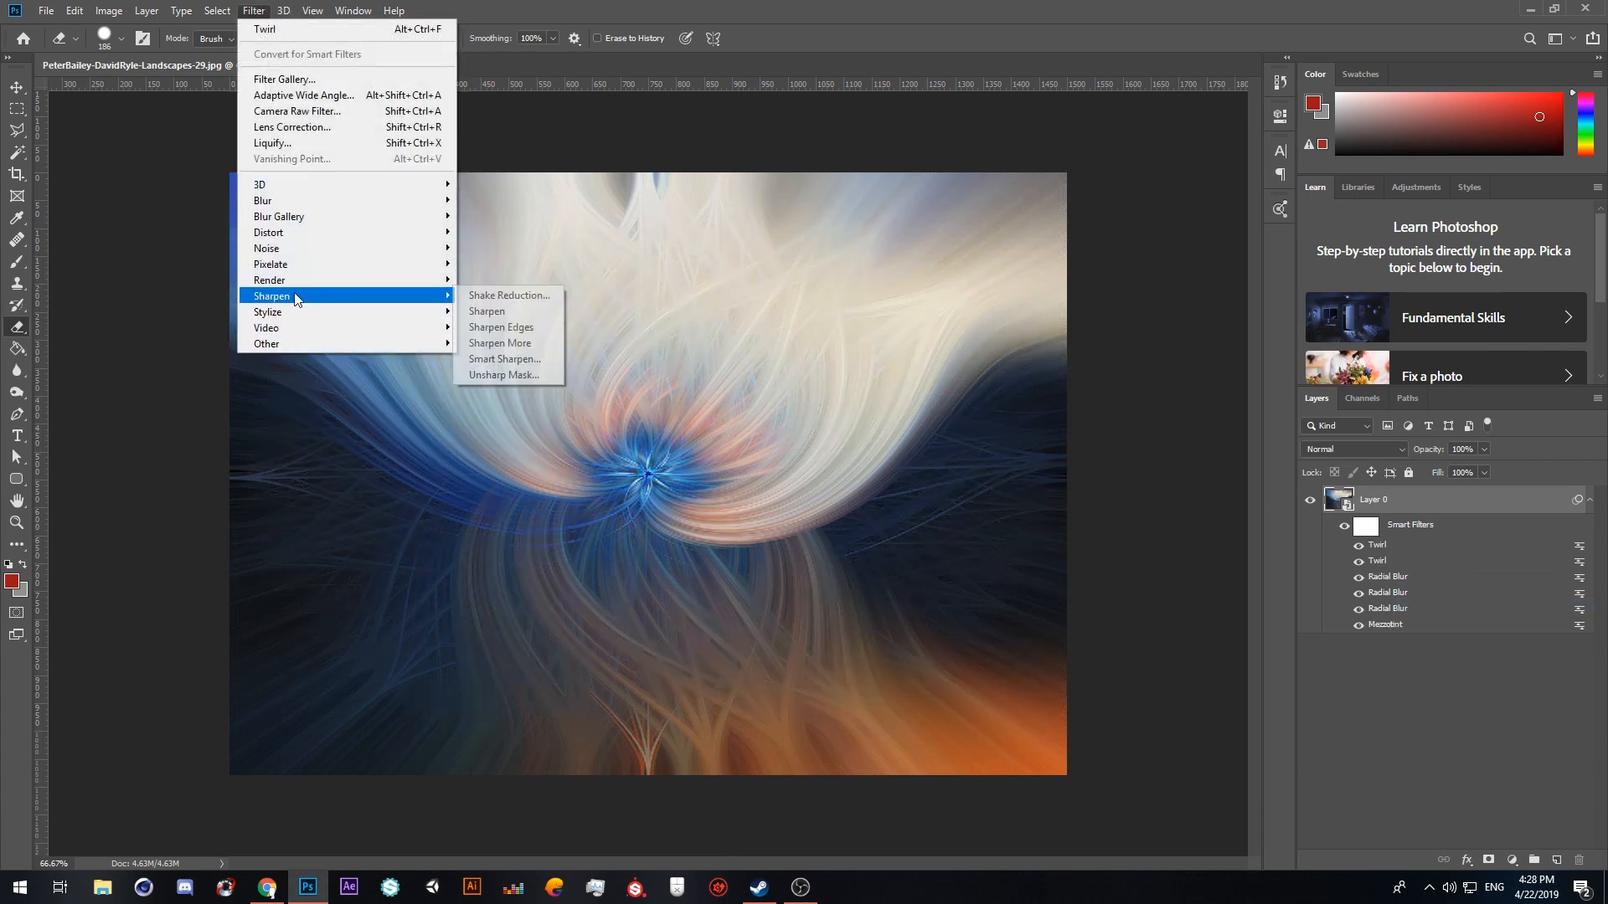
pyautogui.click(539, 348)
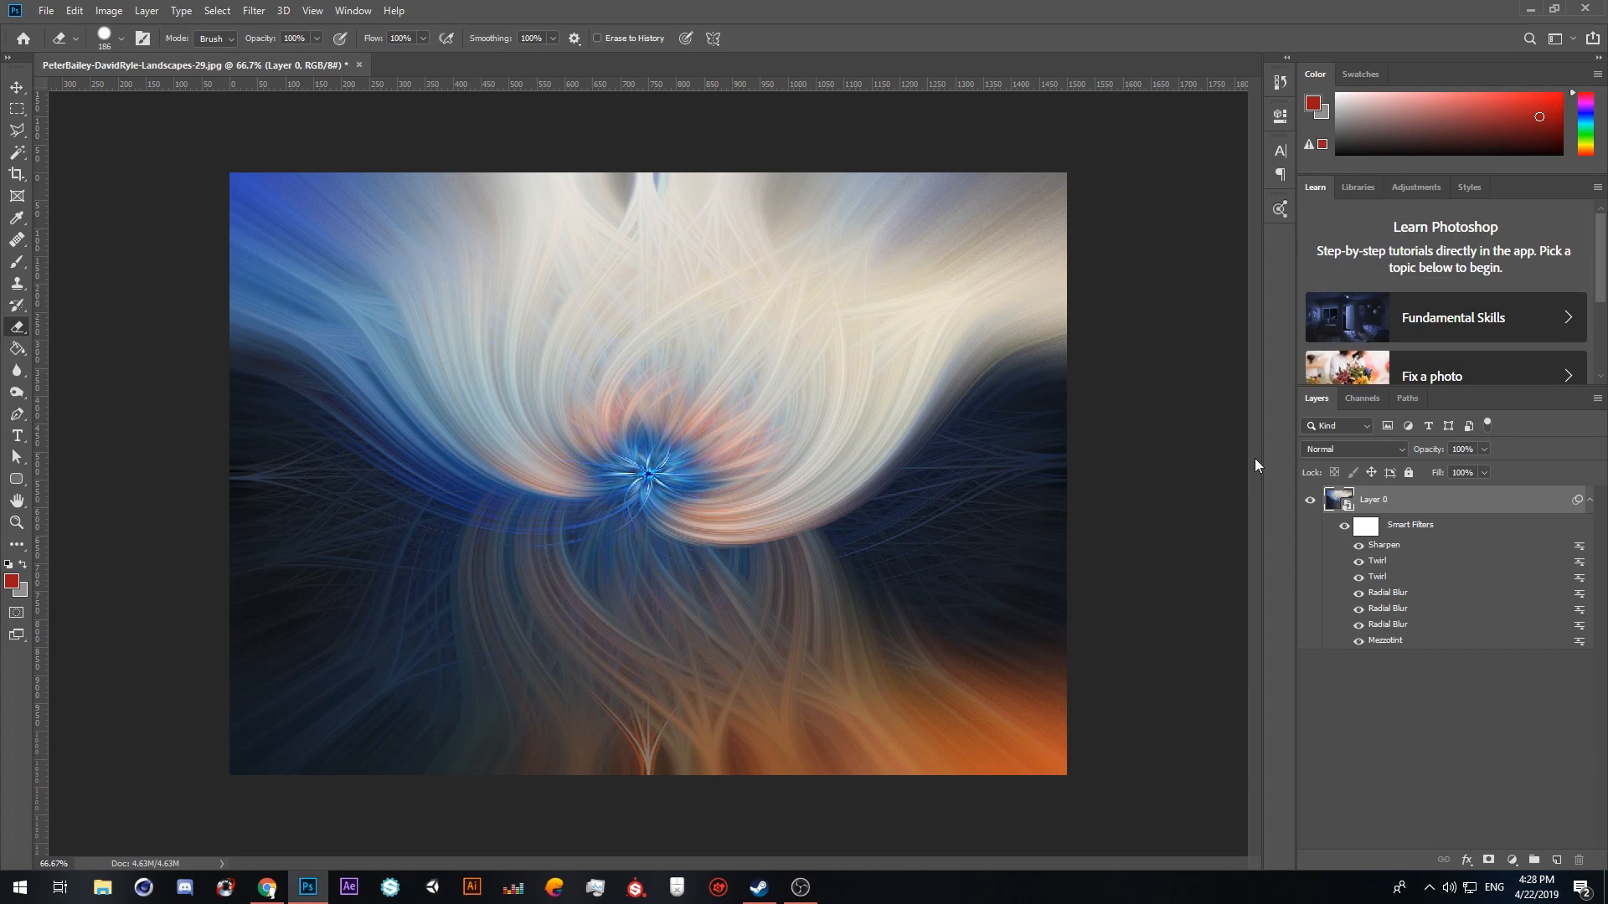
pyautogui.scroll(5, 799, 474)
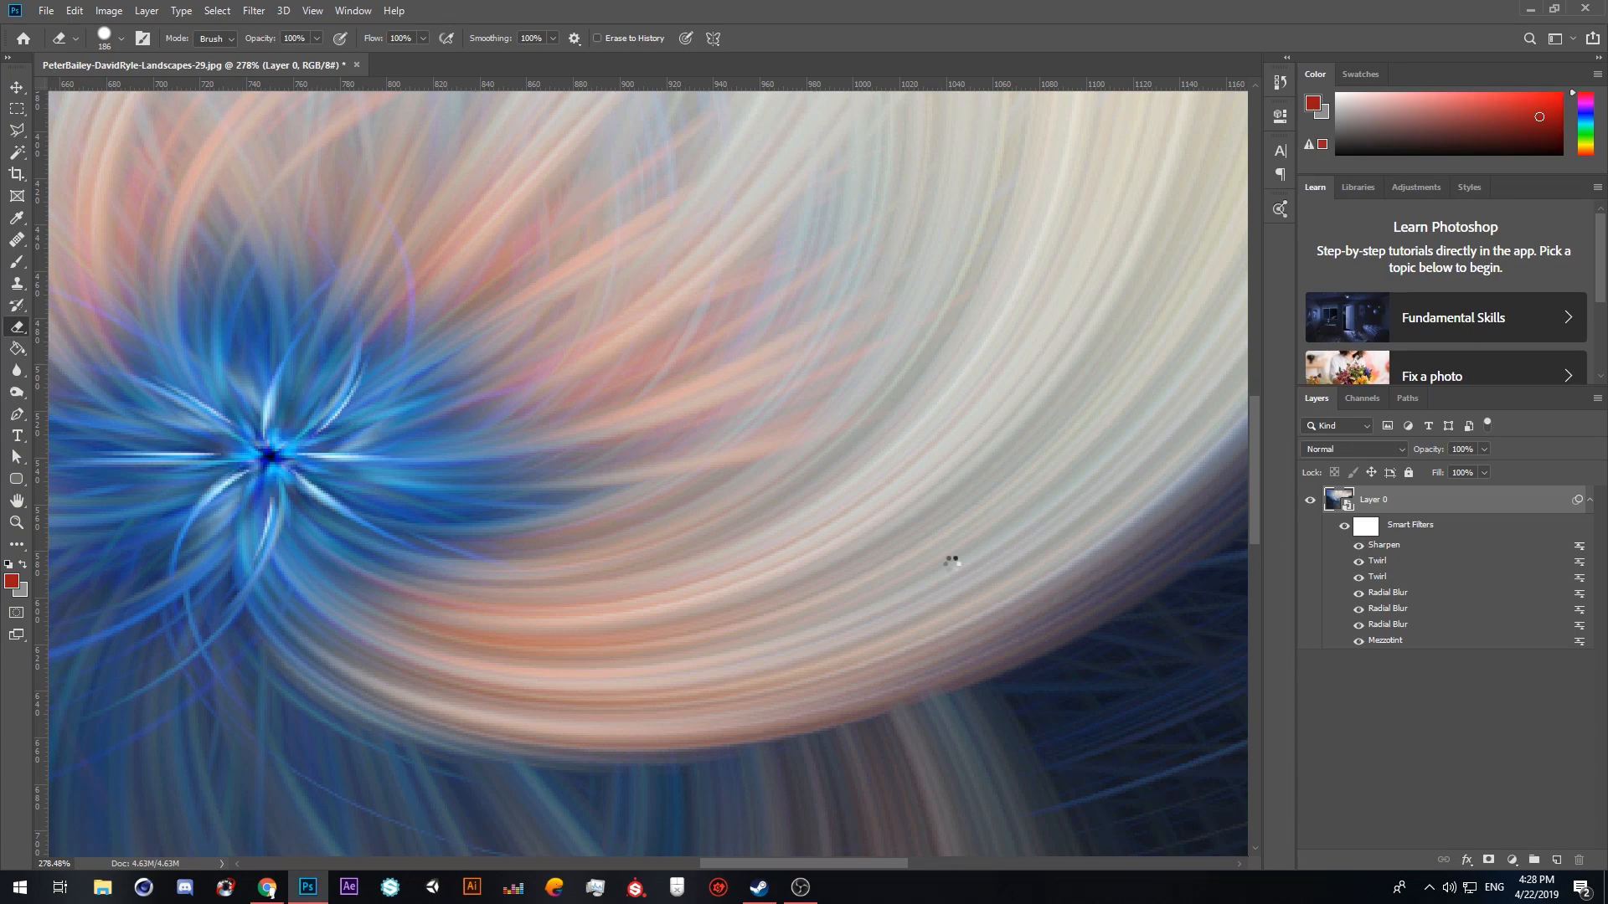
pyautogui.scroll(-4, 712, 456)
pyautogui.scroll(-2, 439, 433)
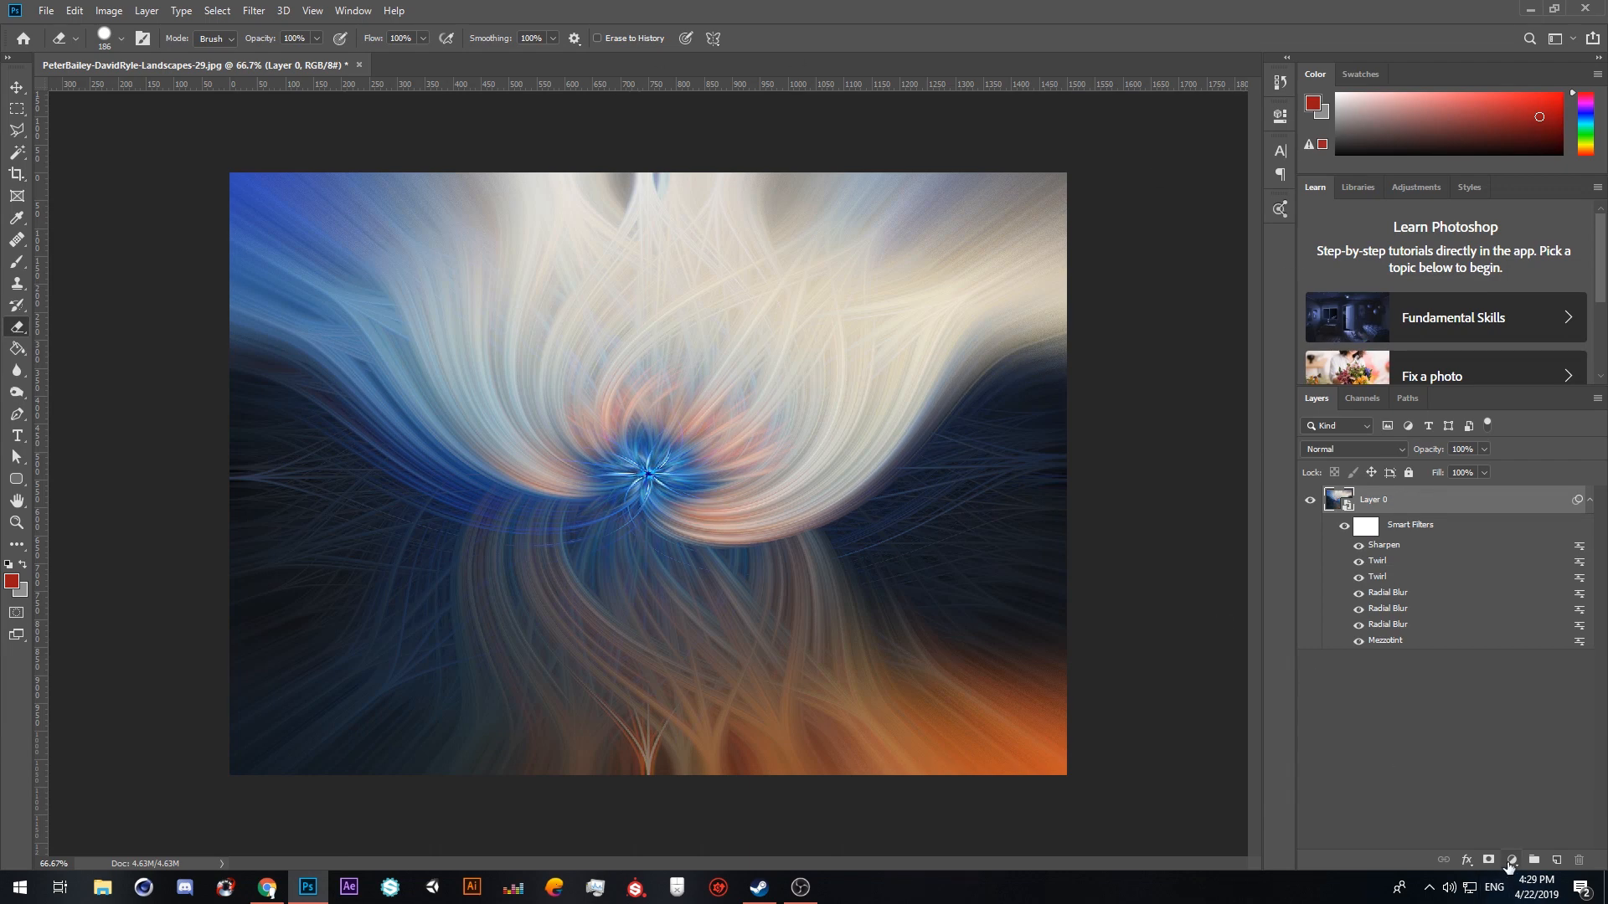
# Step: Rotate a duplicate of the filtered photo layer by about 180° and blend it with the original in Lighten mode
pyautogui.moveTo(1378, 504); pyautogui.dragTo(1399, 486)
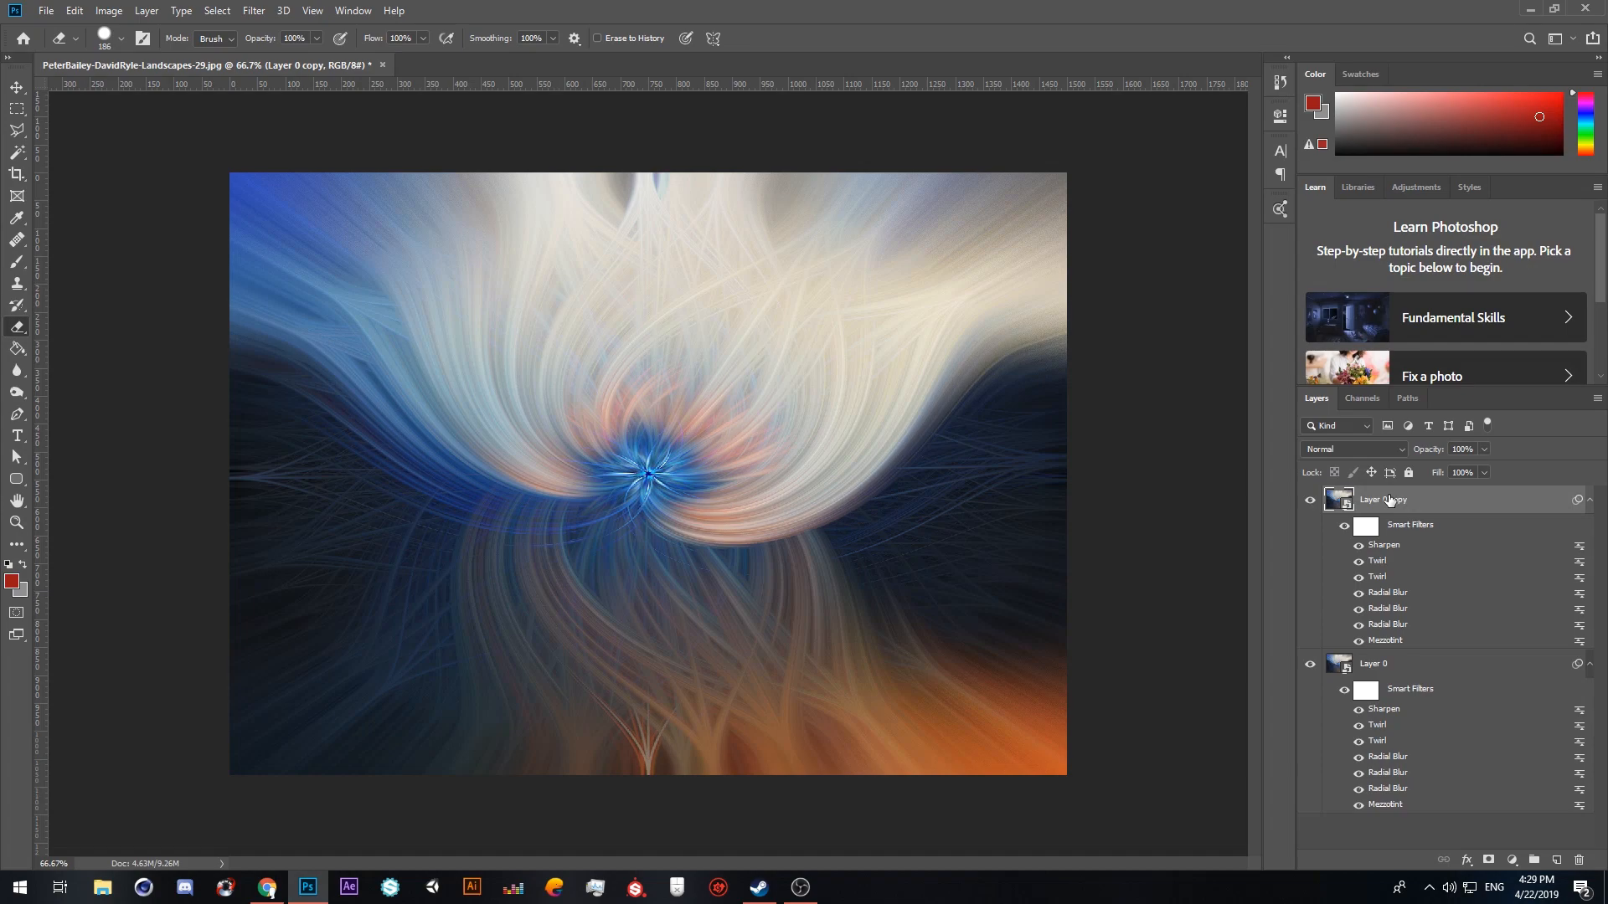
pyautogui.hotkey('ctrl', 't')
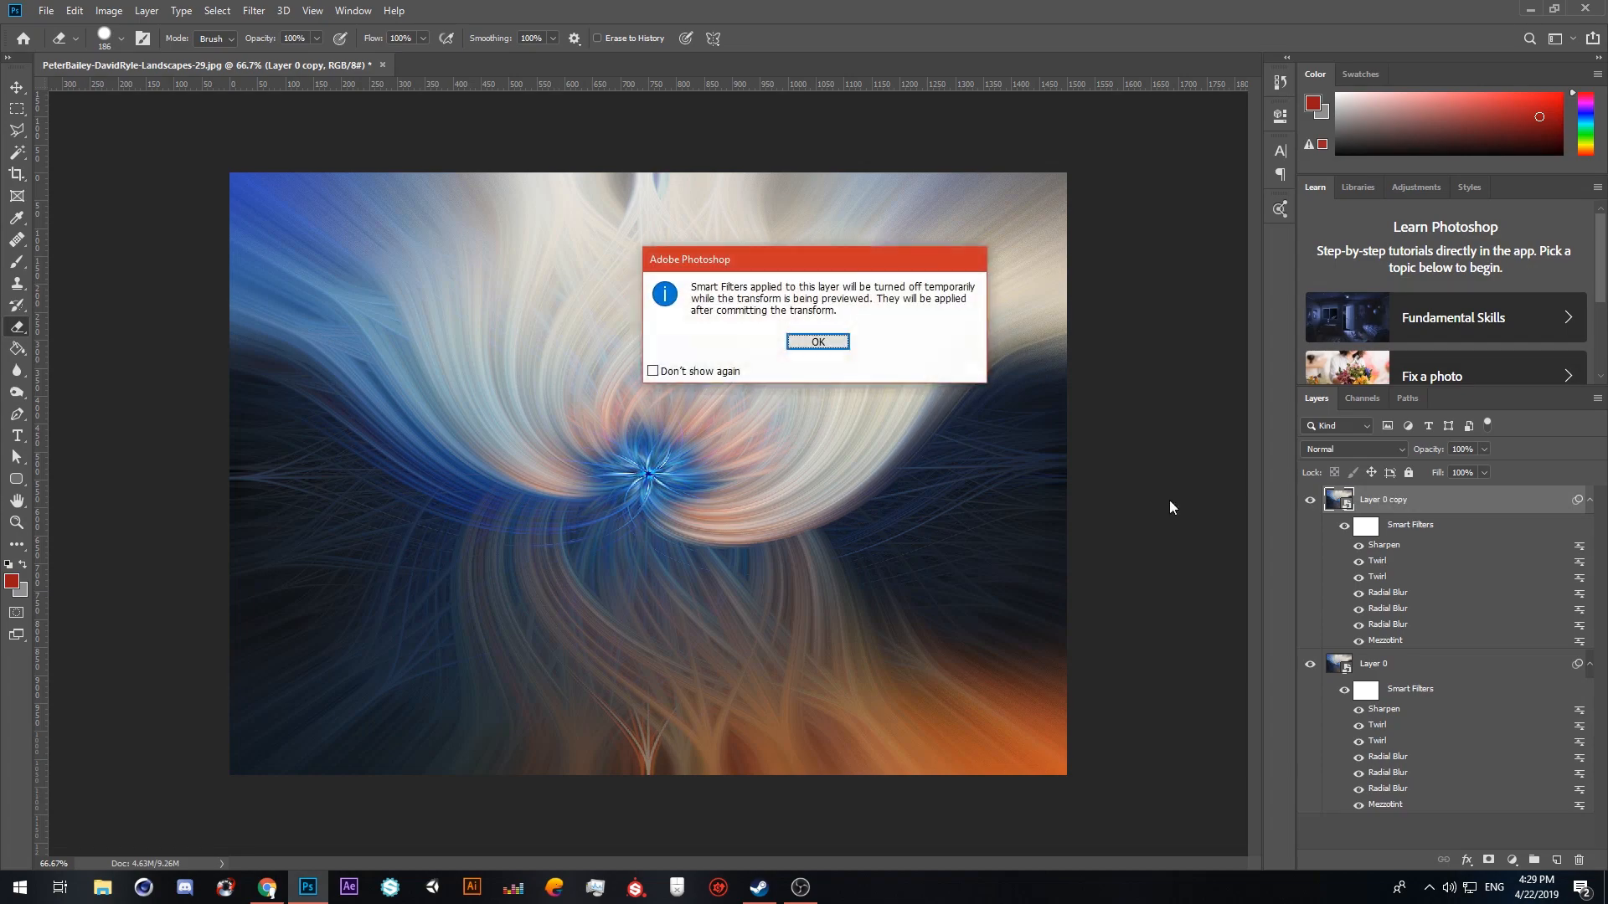
pyautogui.click(810, 343)
pyautogui.moveTo(1076, 162)
pyautogui.mouseDown()
pyautogui.moveTo(1008, 144)
pyautogui.moveTo(510, 172)
pyautogui.moveTo(338, 402)
pyautogui.moveTo(477, 587)
pyautogui.moveTo(540, 603)
pyautogui.moveTo(498, 590)
pyautogui.mouseUp()
pyautogui.press('e')
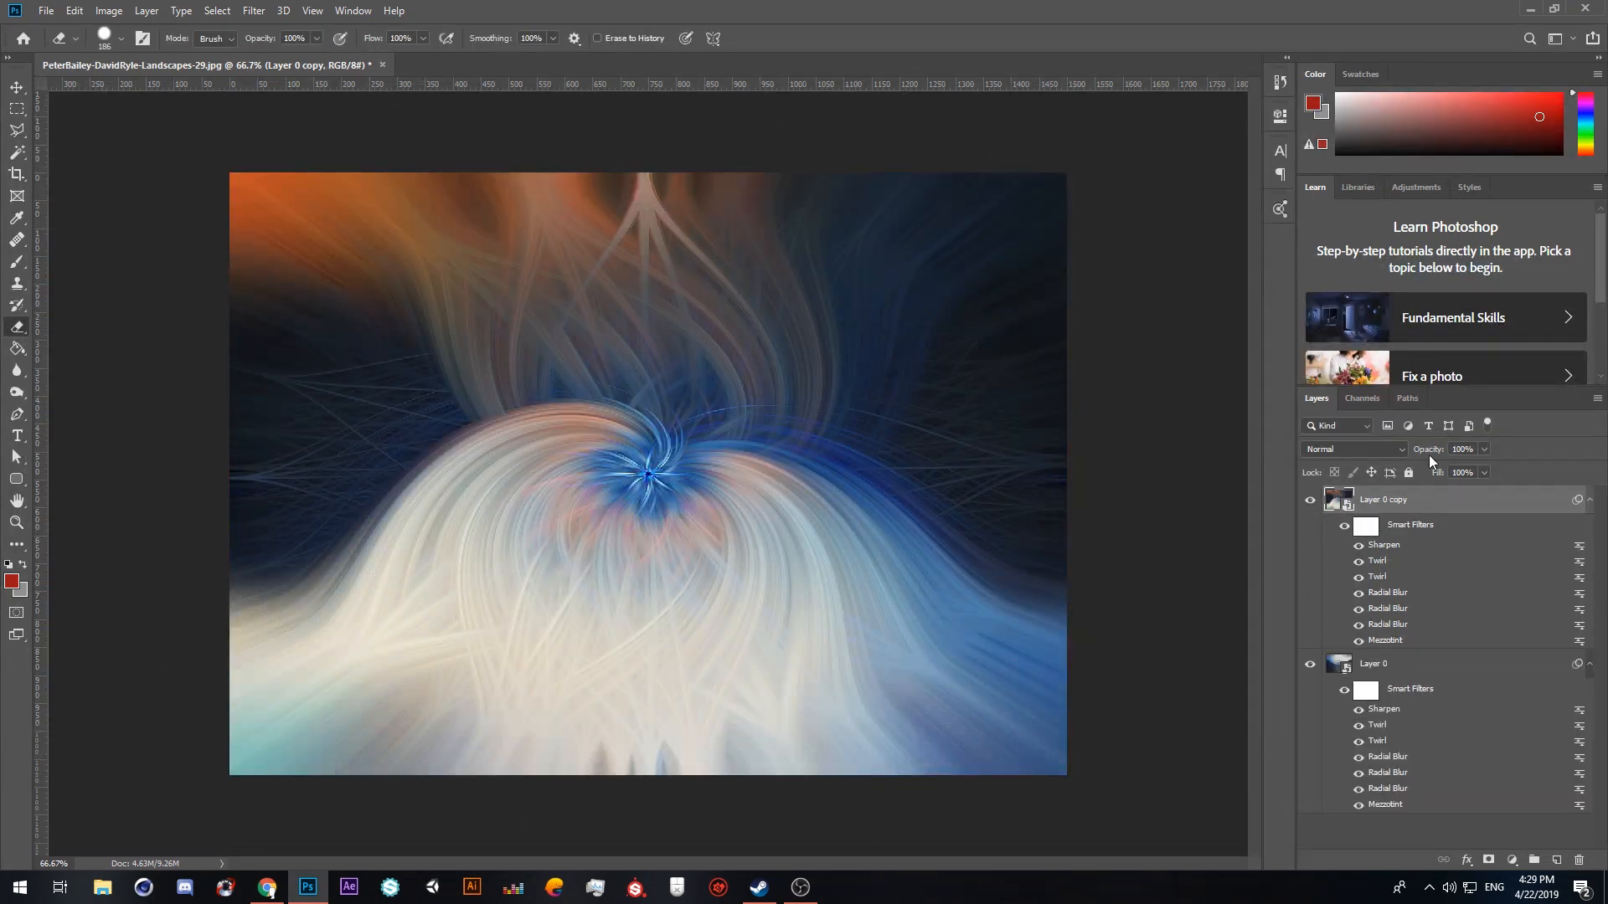
pyautogui.click(1355, 450)
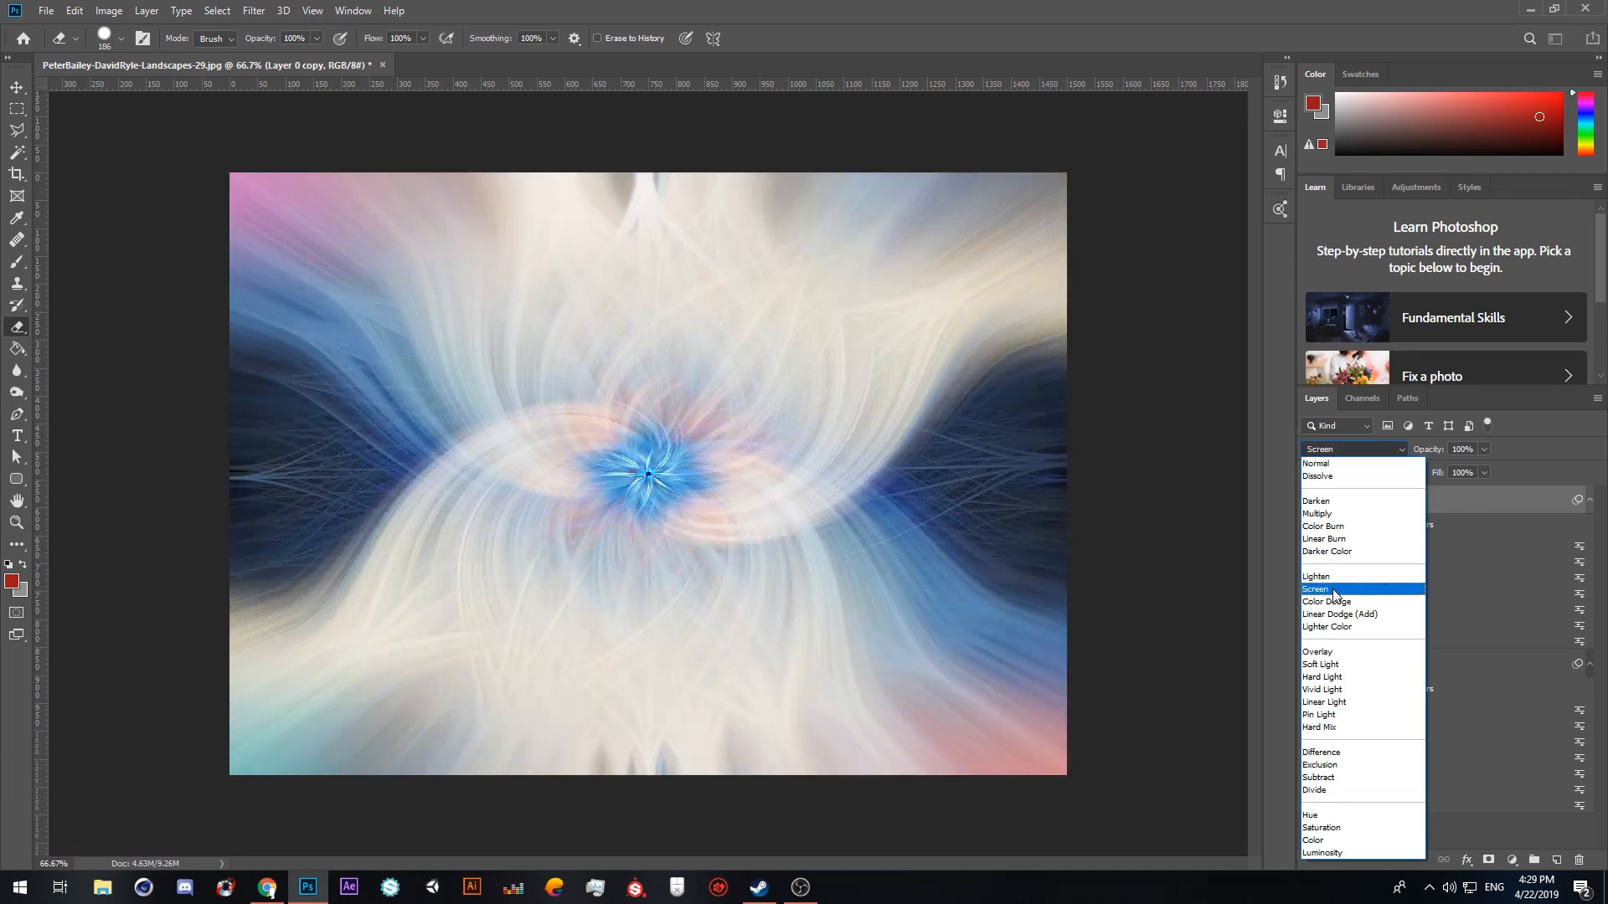
pyautogui.click(1328, 578)
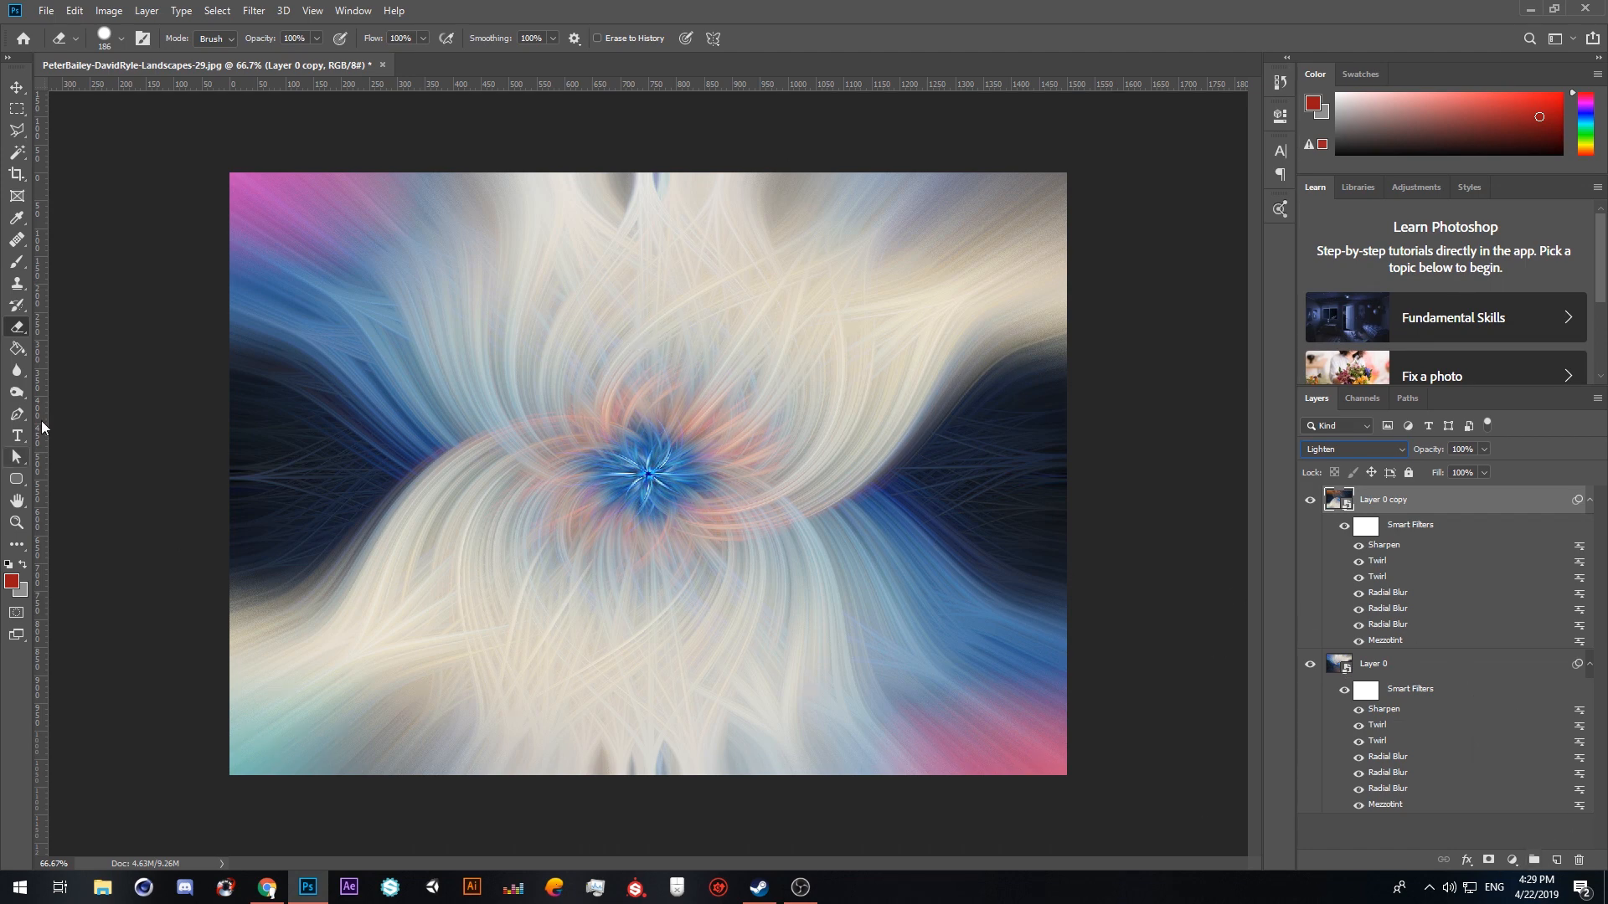
# Step: Set up the Gradient Tool with the foreground-to-background preset and change its end colour stop to white (ffffff)
pyautogui.click(18, 347)
pyautogui.rightClick(23, 350)
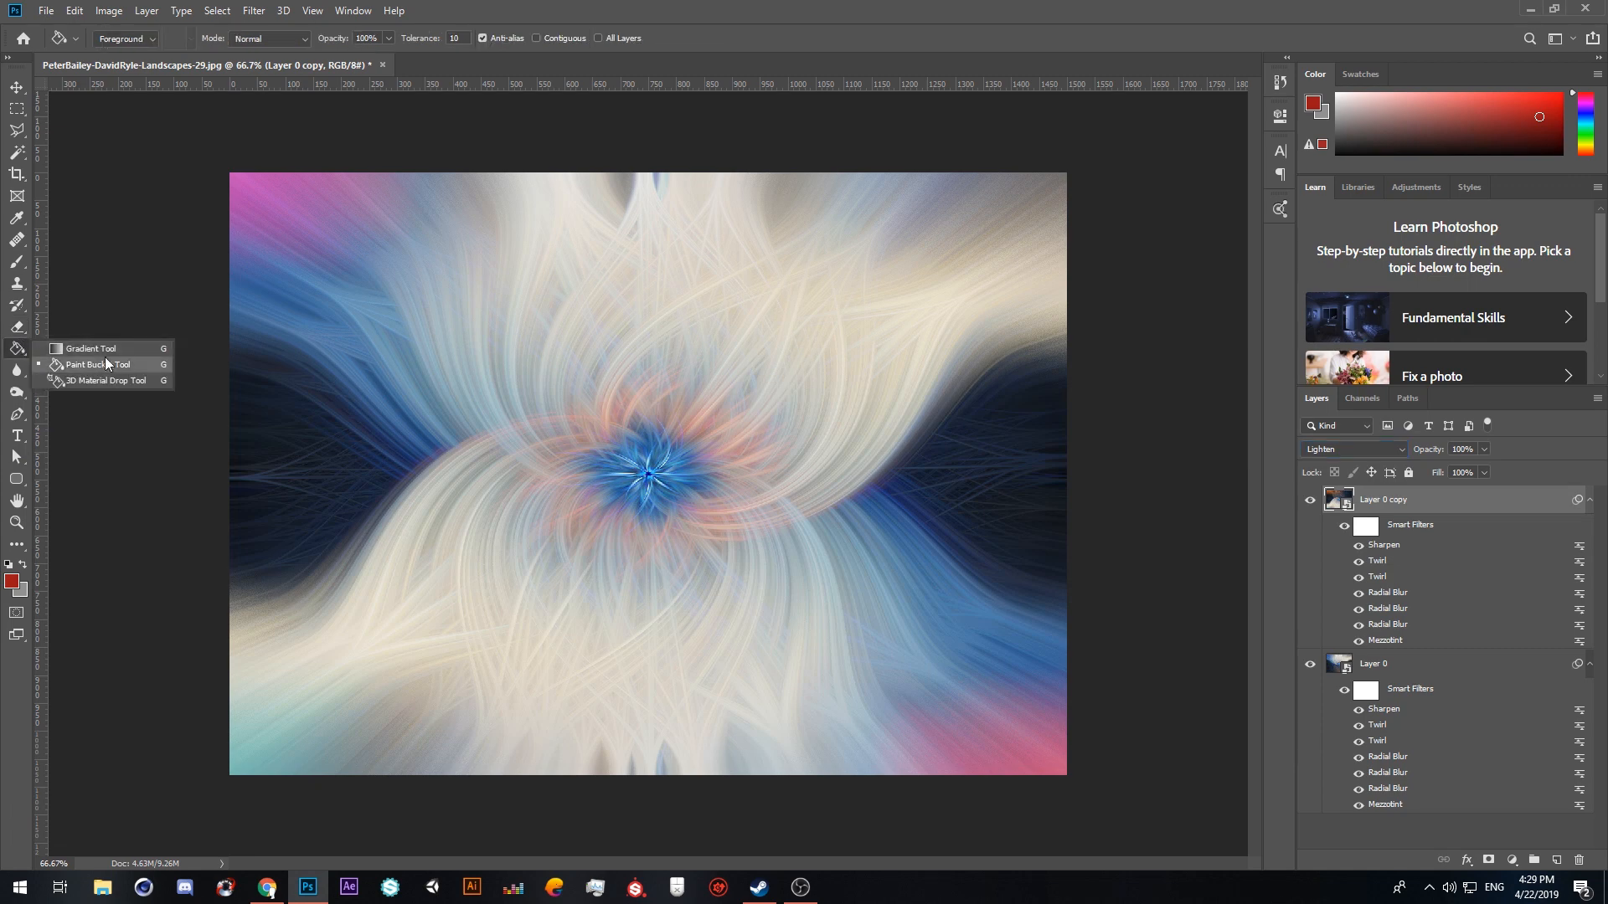
pyautogui.click(119, 353)
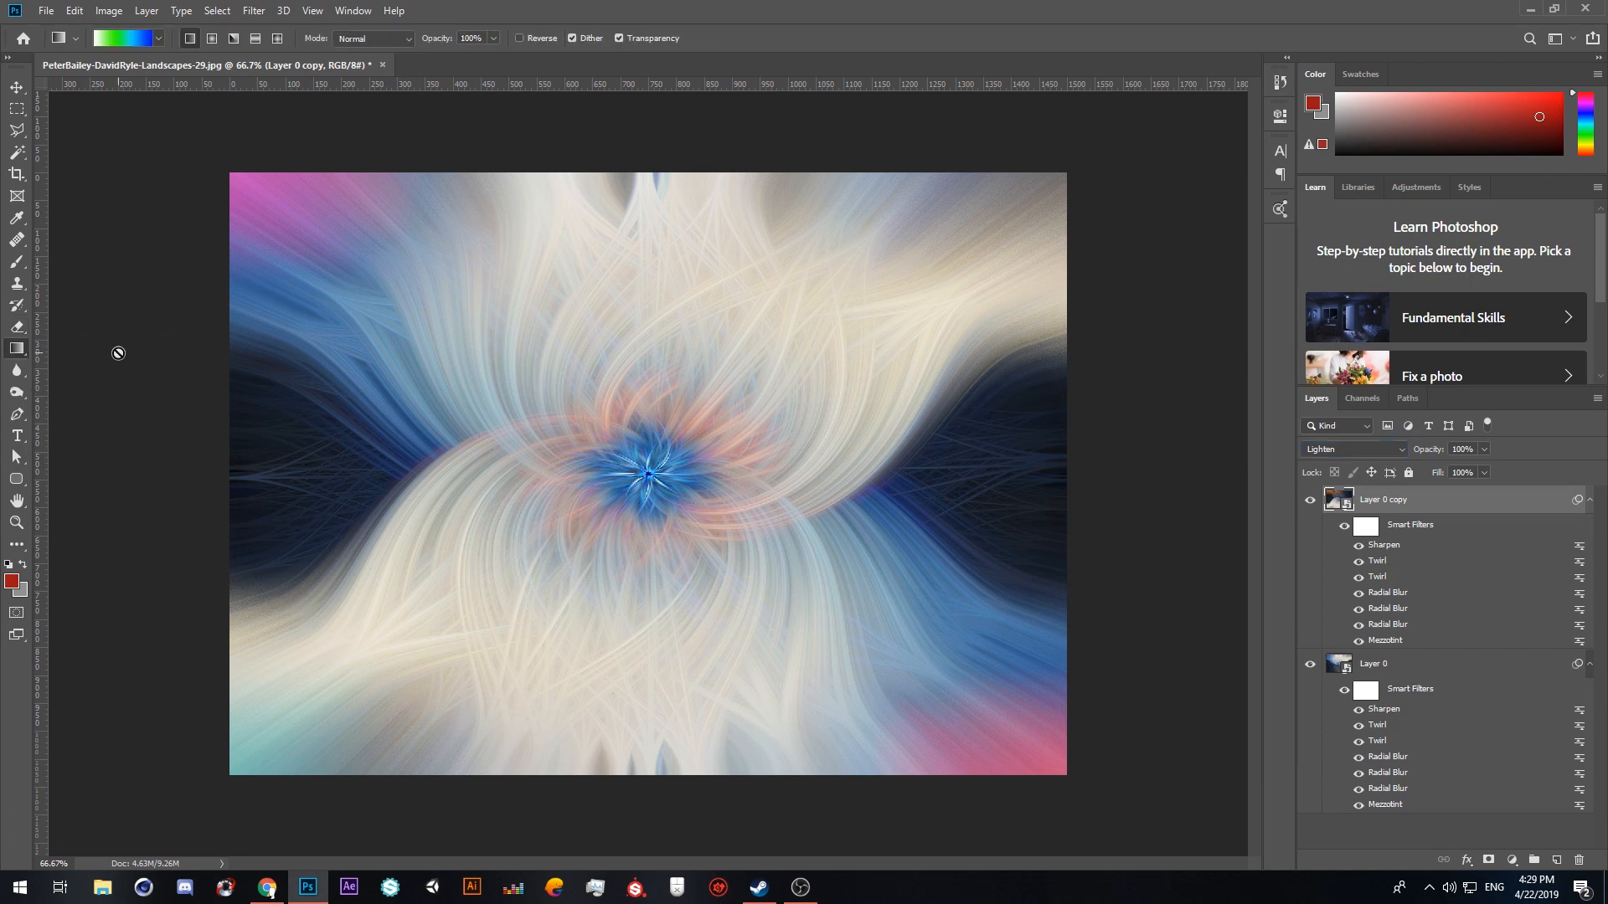
pyautogui.click(159, 44)
pyautogui.click(41, 71)
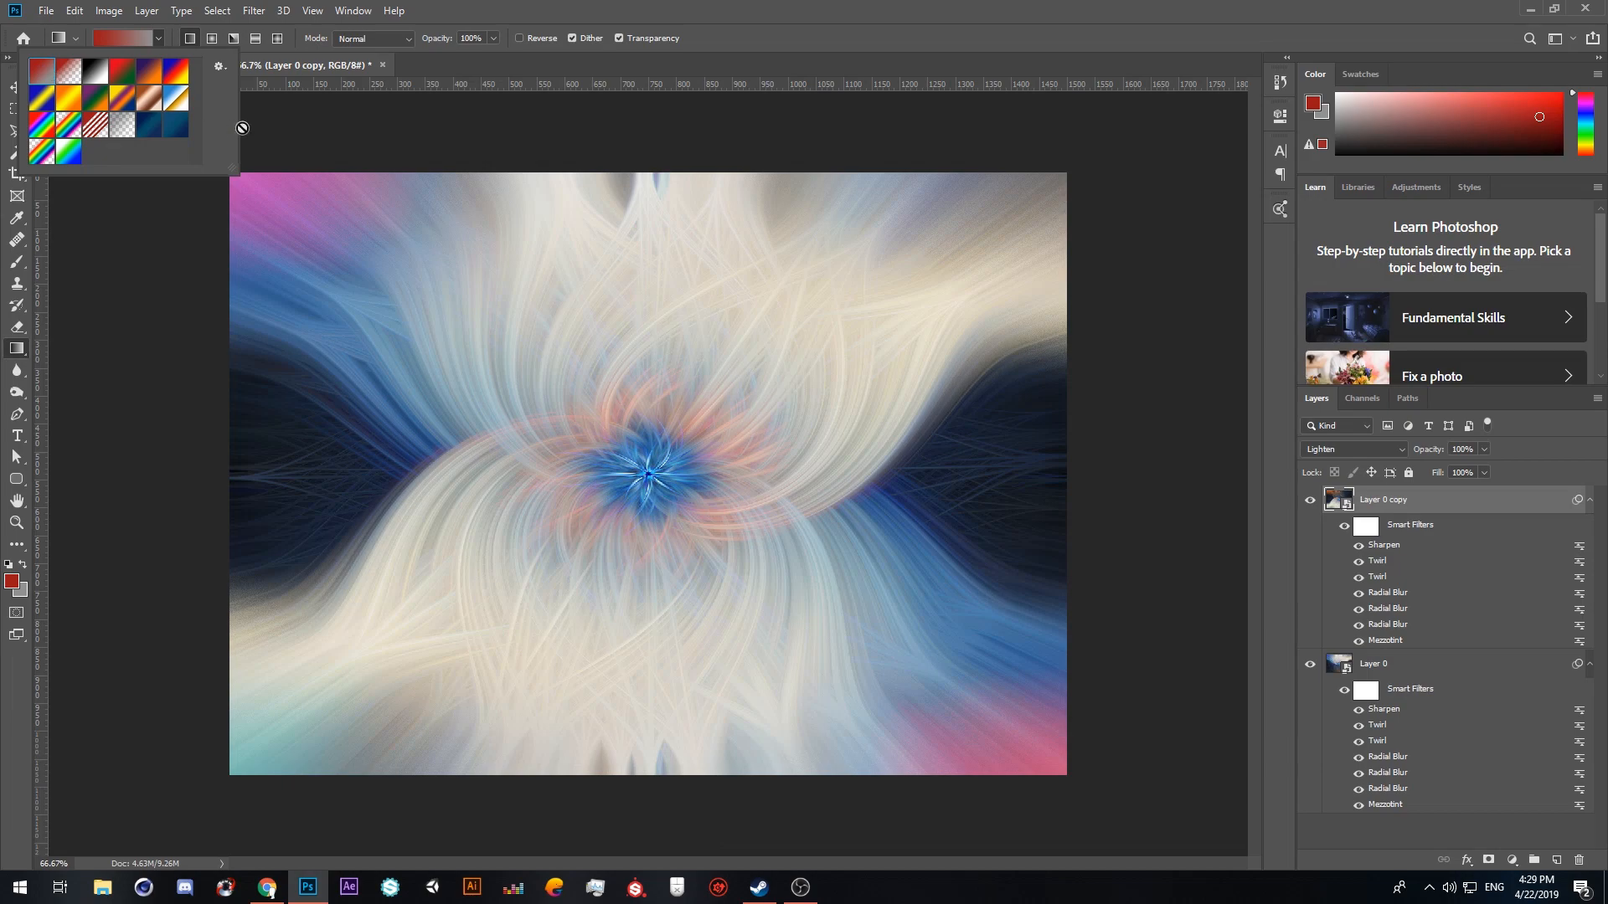
pyautogui.click(118, 38)
pyautogui.doubleClick(966, 387)
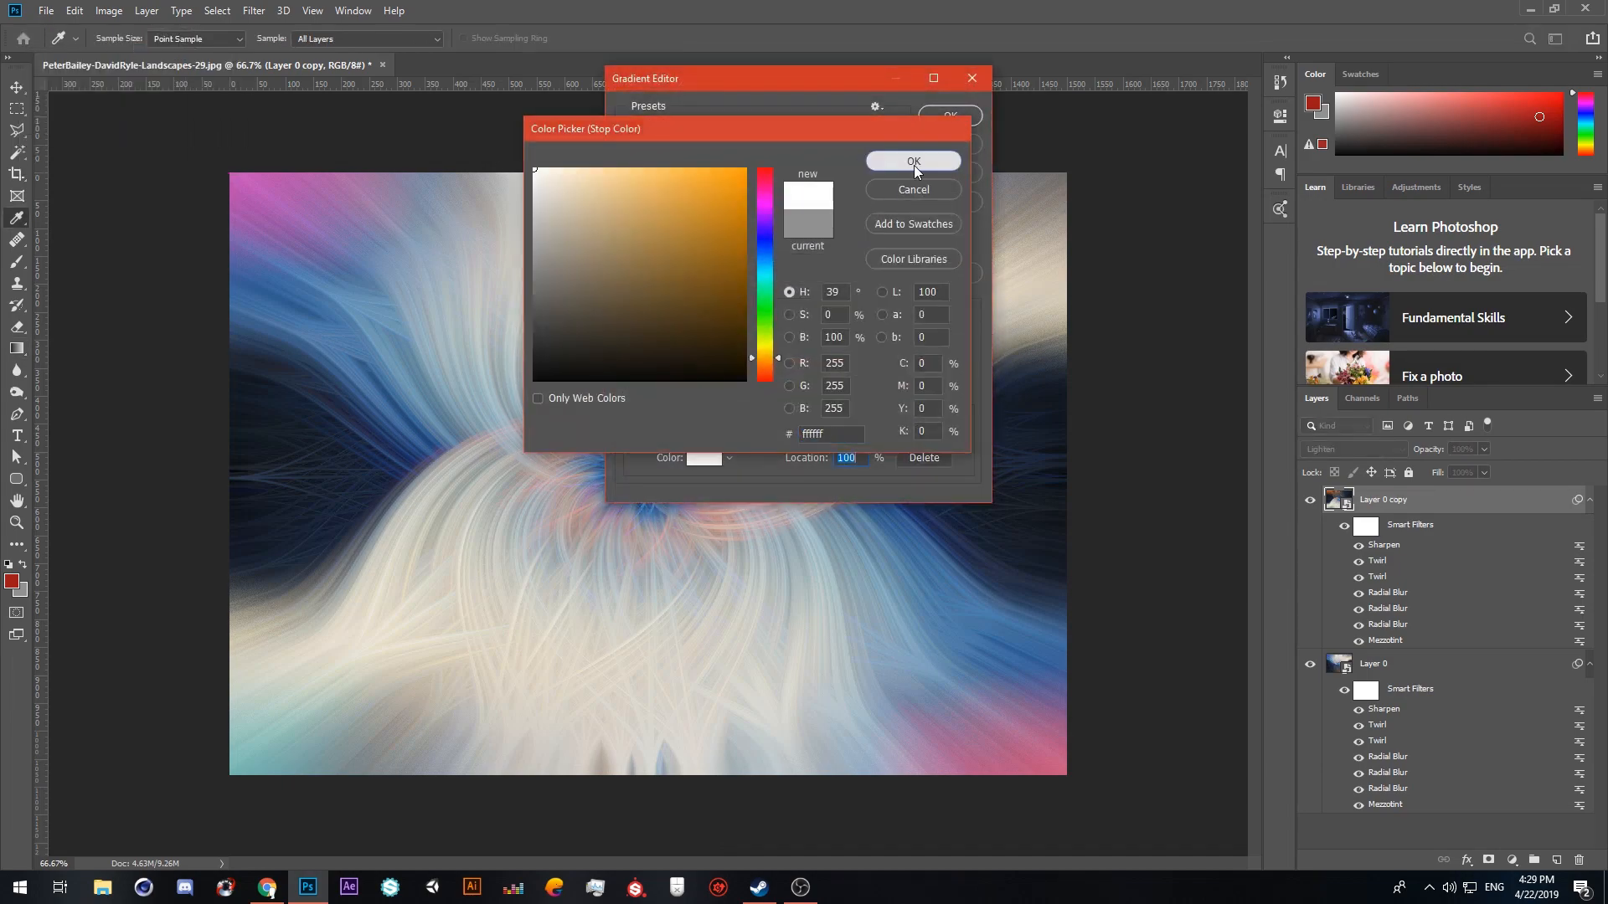
pyautogui.click(914, 162)
pyautogui.click(949, 117)
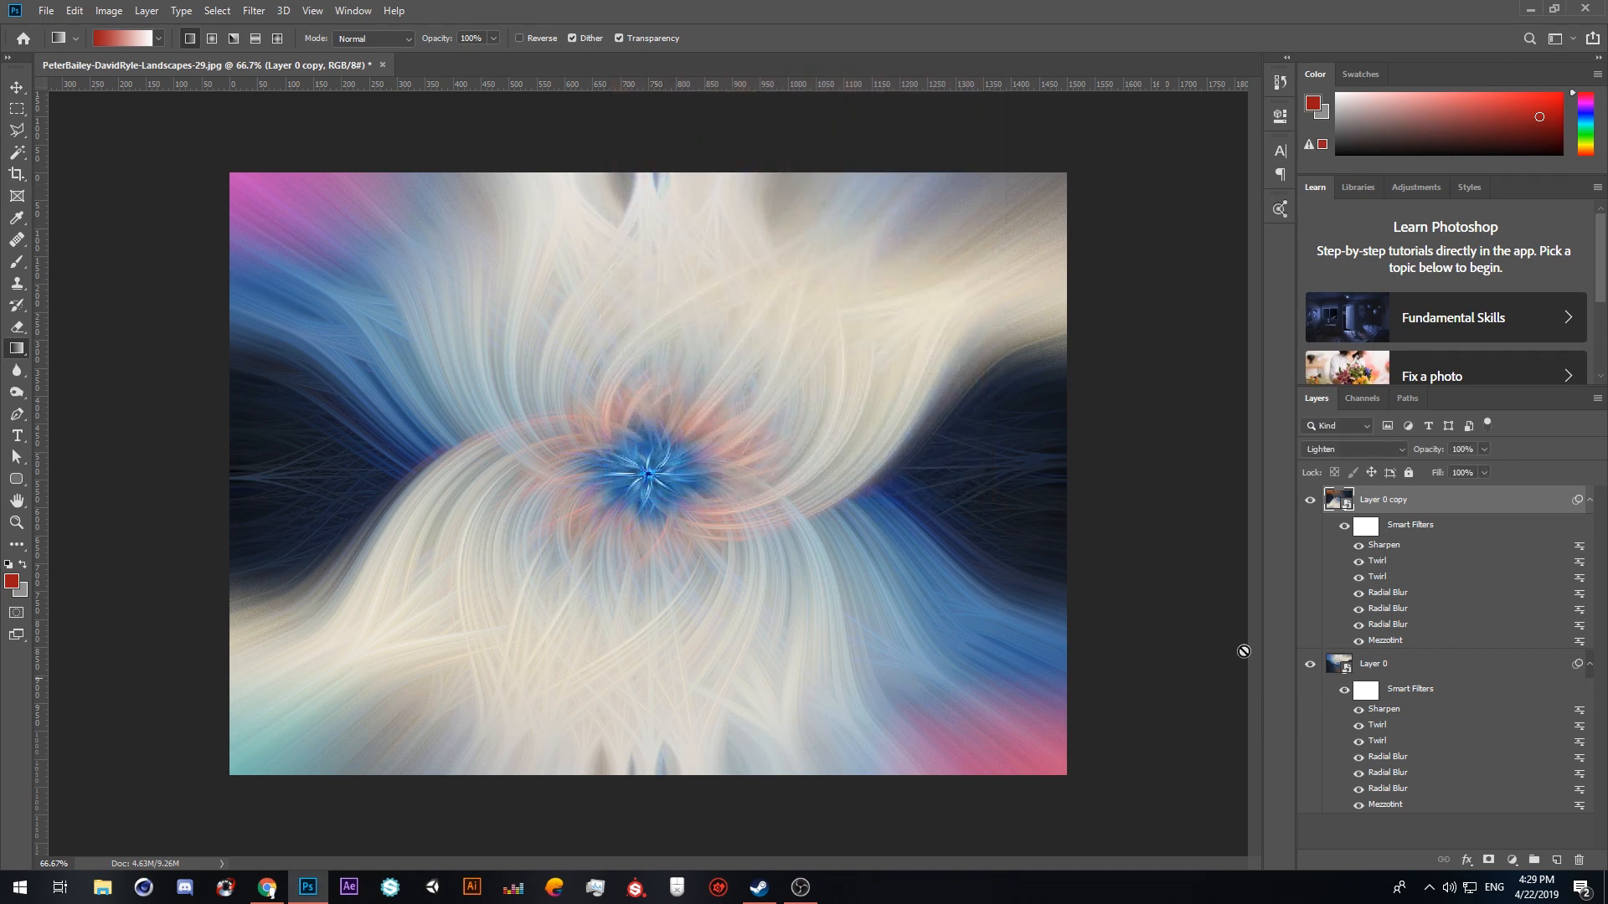
# Step: Fill a new top layer with a vertical gradient from red at the bottom edge to white at the top, blended in Multiply mode
pyautogui.click(1557, 860)
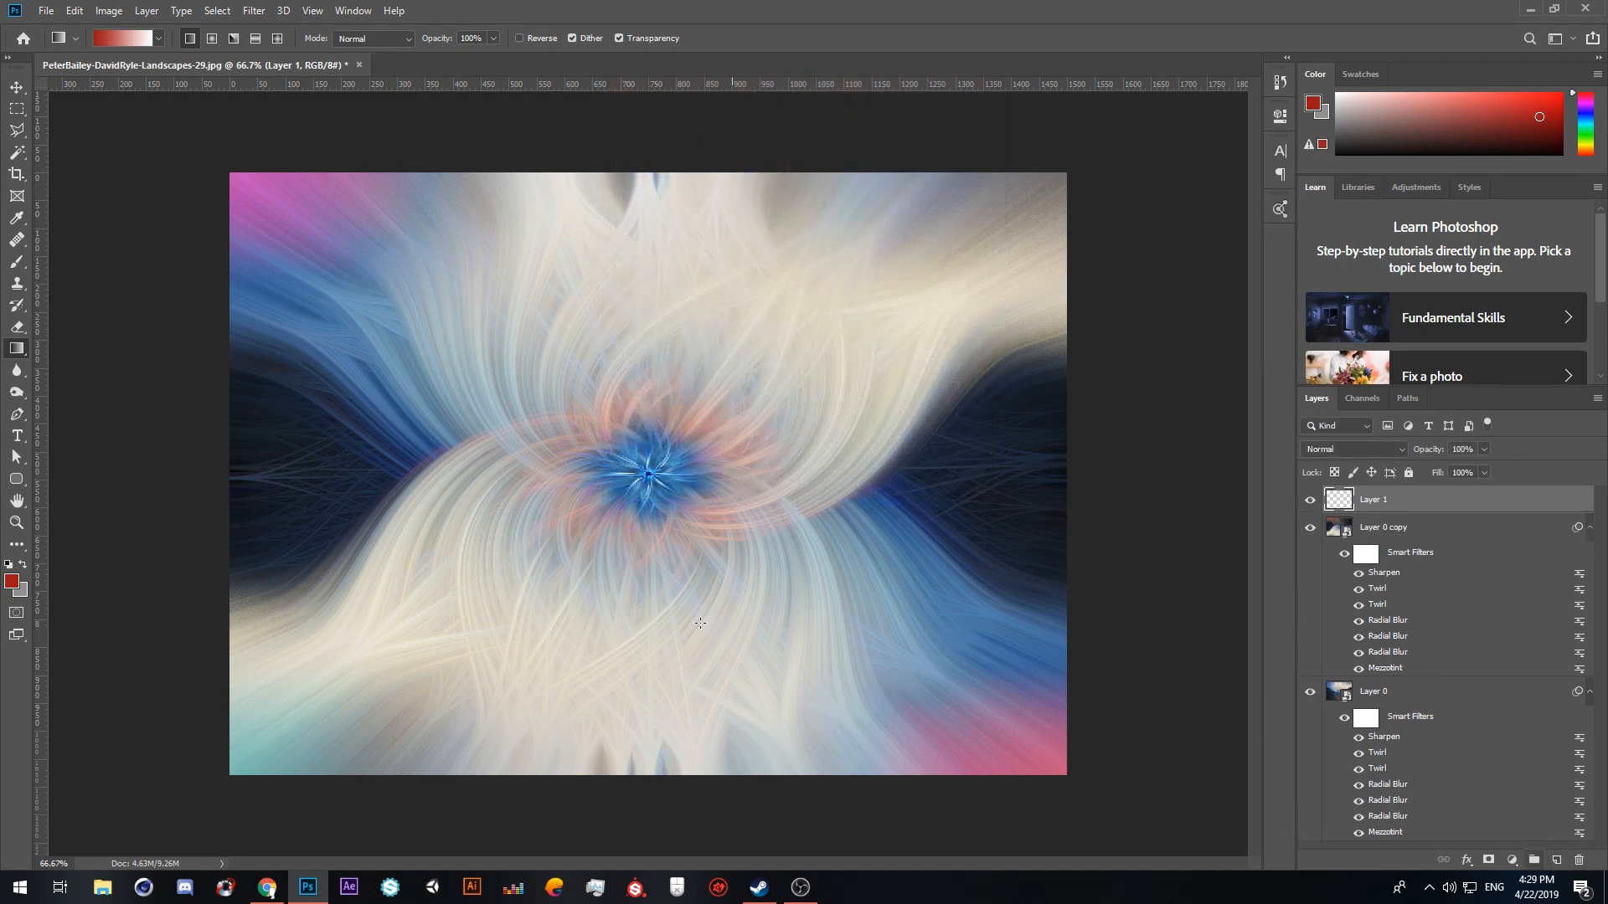
pyautogui.moveTo(635, 775); pyautogui.dragTo(635, 157)
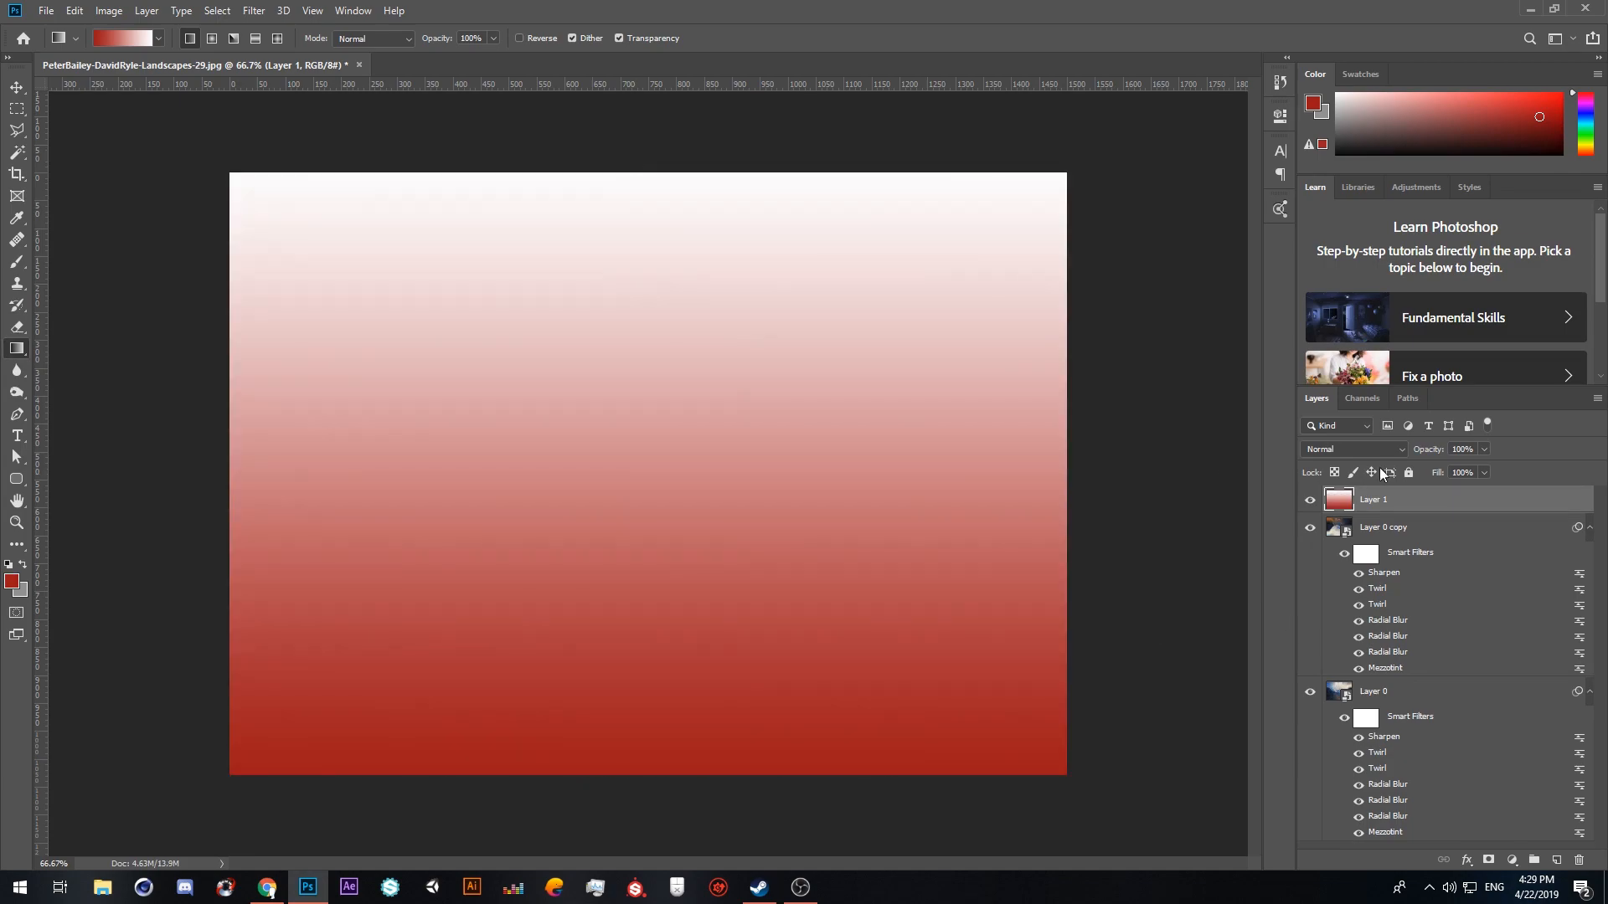
pyautogui.click(1353, 449)
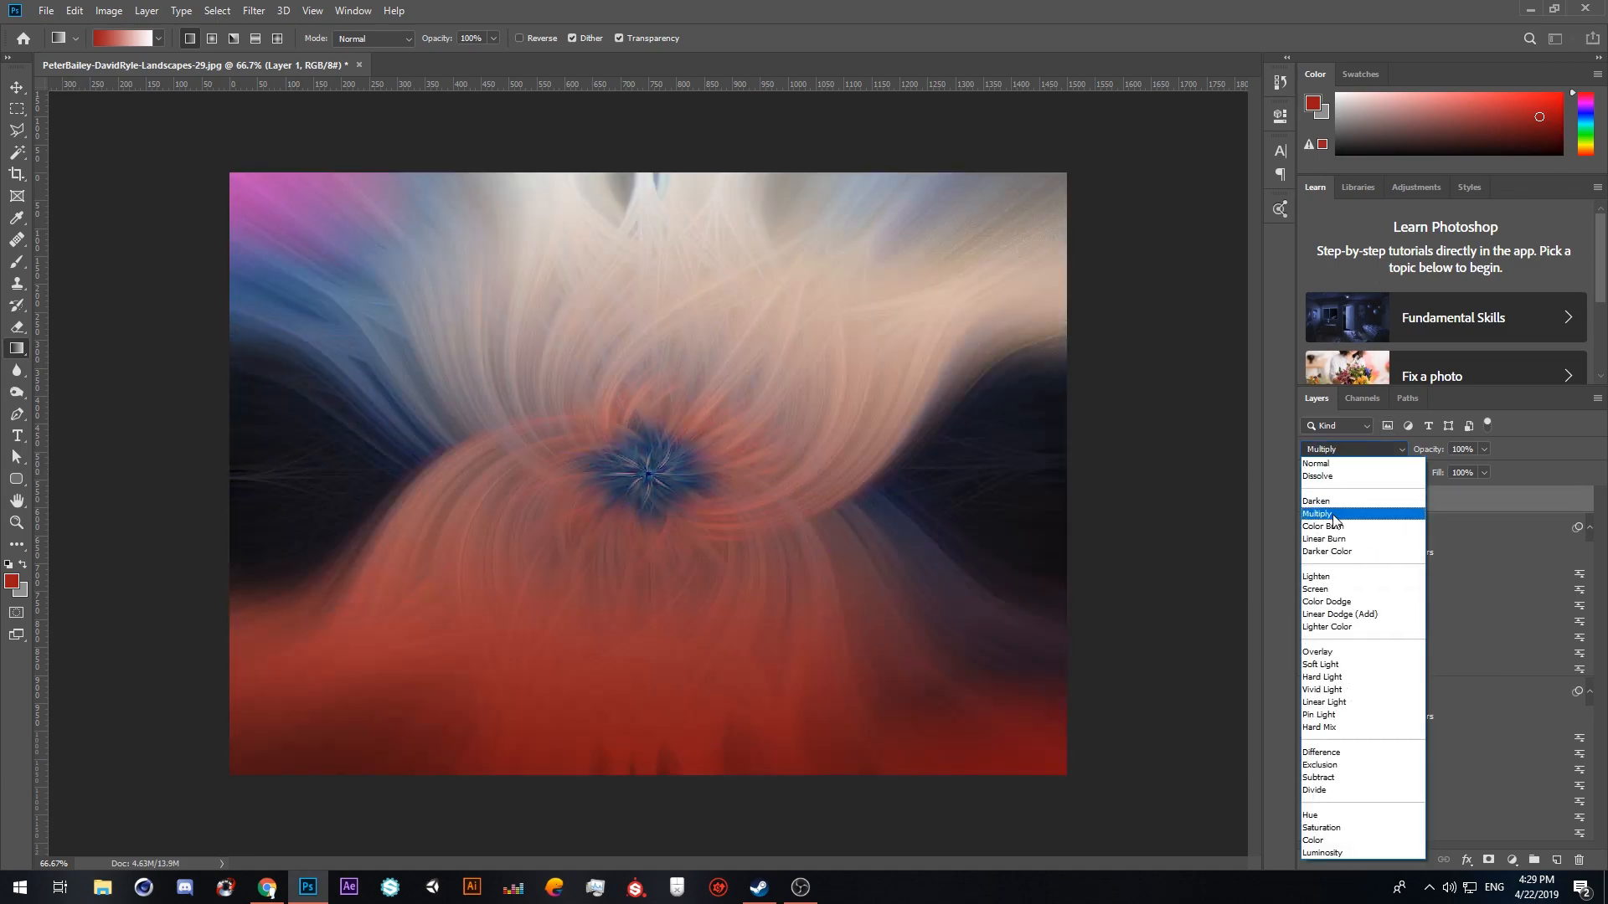
pyautogui.click(1338, 511)
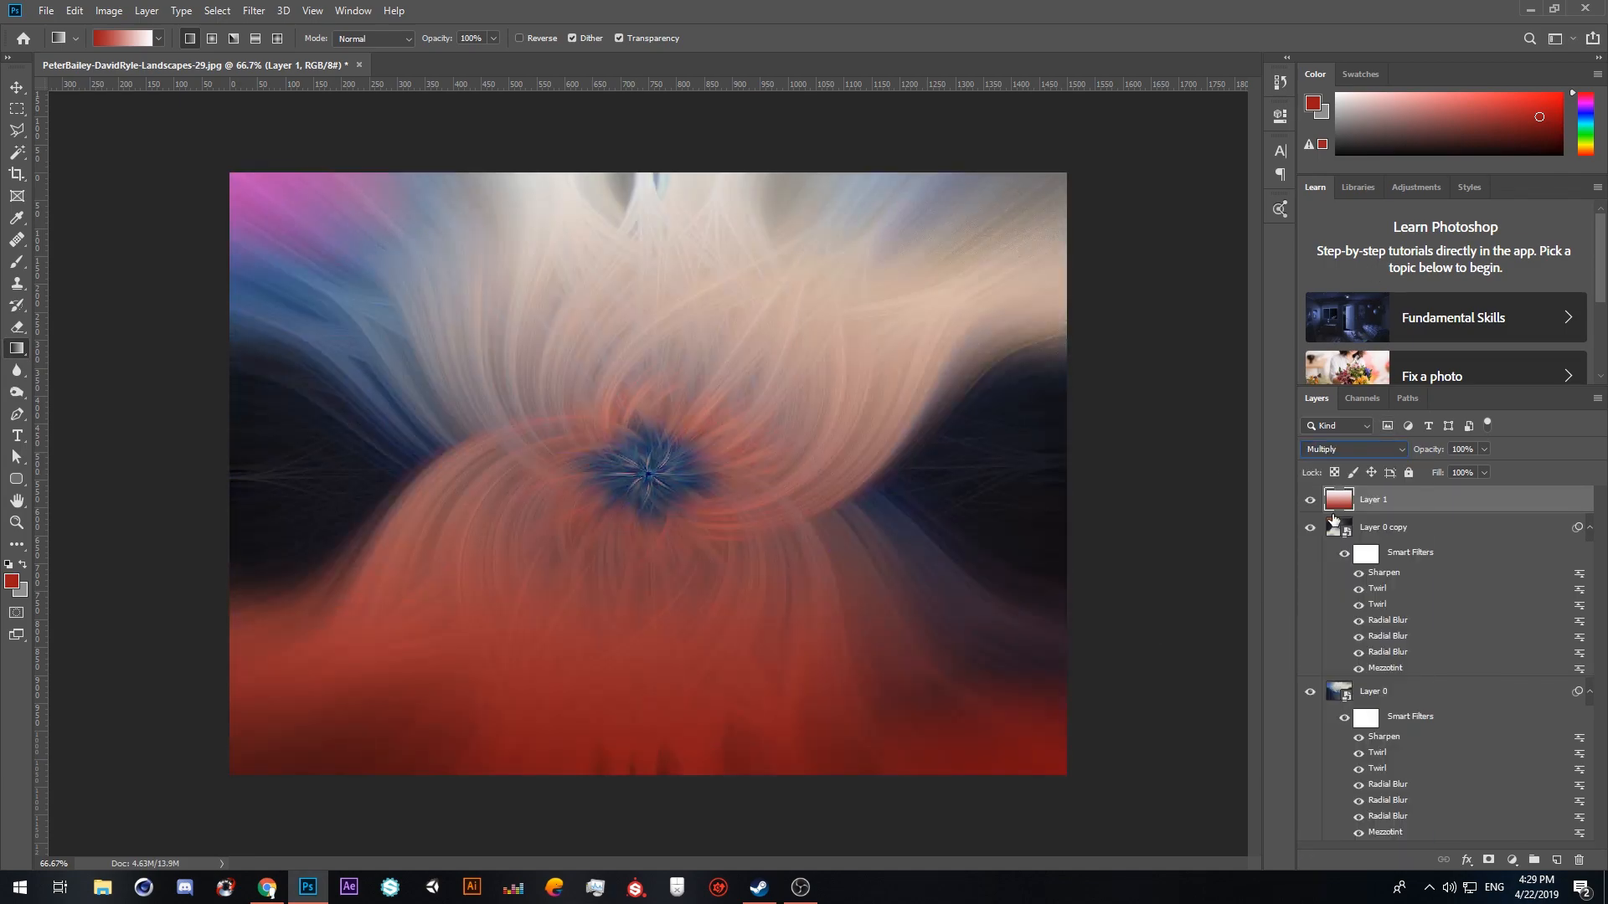
# Step: Keep the gradient layer in Multiply mode, set its opacity to 45% and fill to 51%, and compare the image with and without it
pyautogui.click(1353, 448)
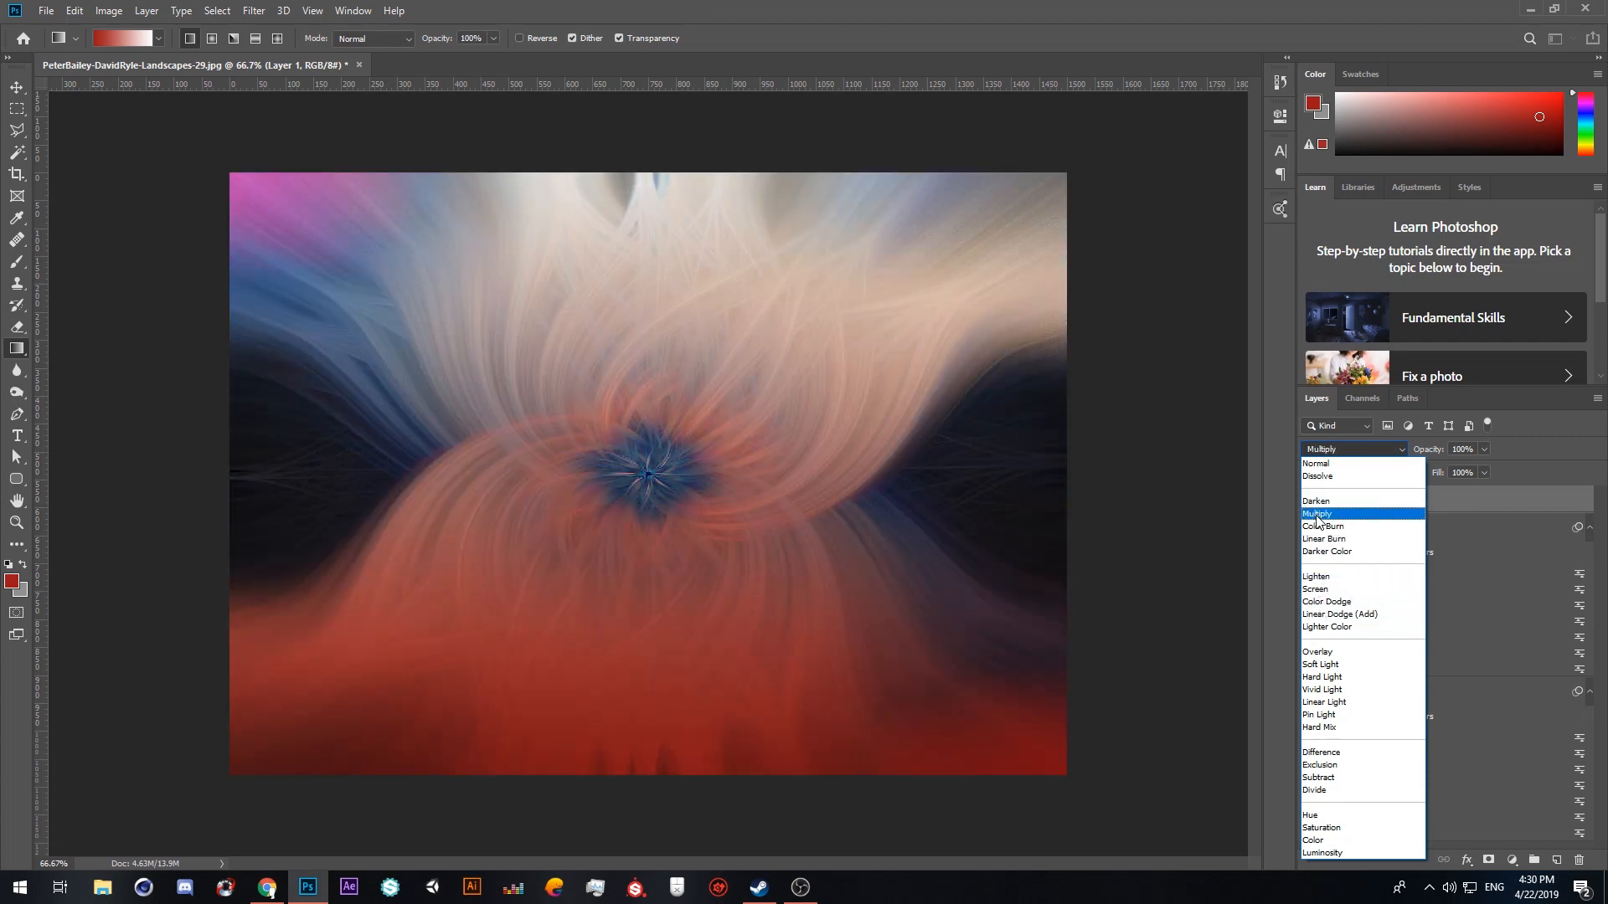
pyautogui.click(1317, 513)
pyautogui.moveTo(1441, 450)
pyautogui.mouseDown()
pyautogui.moveTo(1388, 449)
pyautogui.moveTo(1432, 475)
pyautogui.mouseUp()
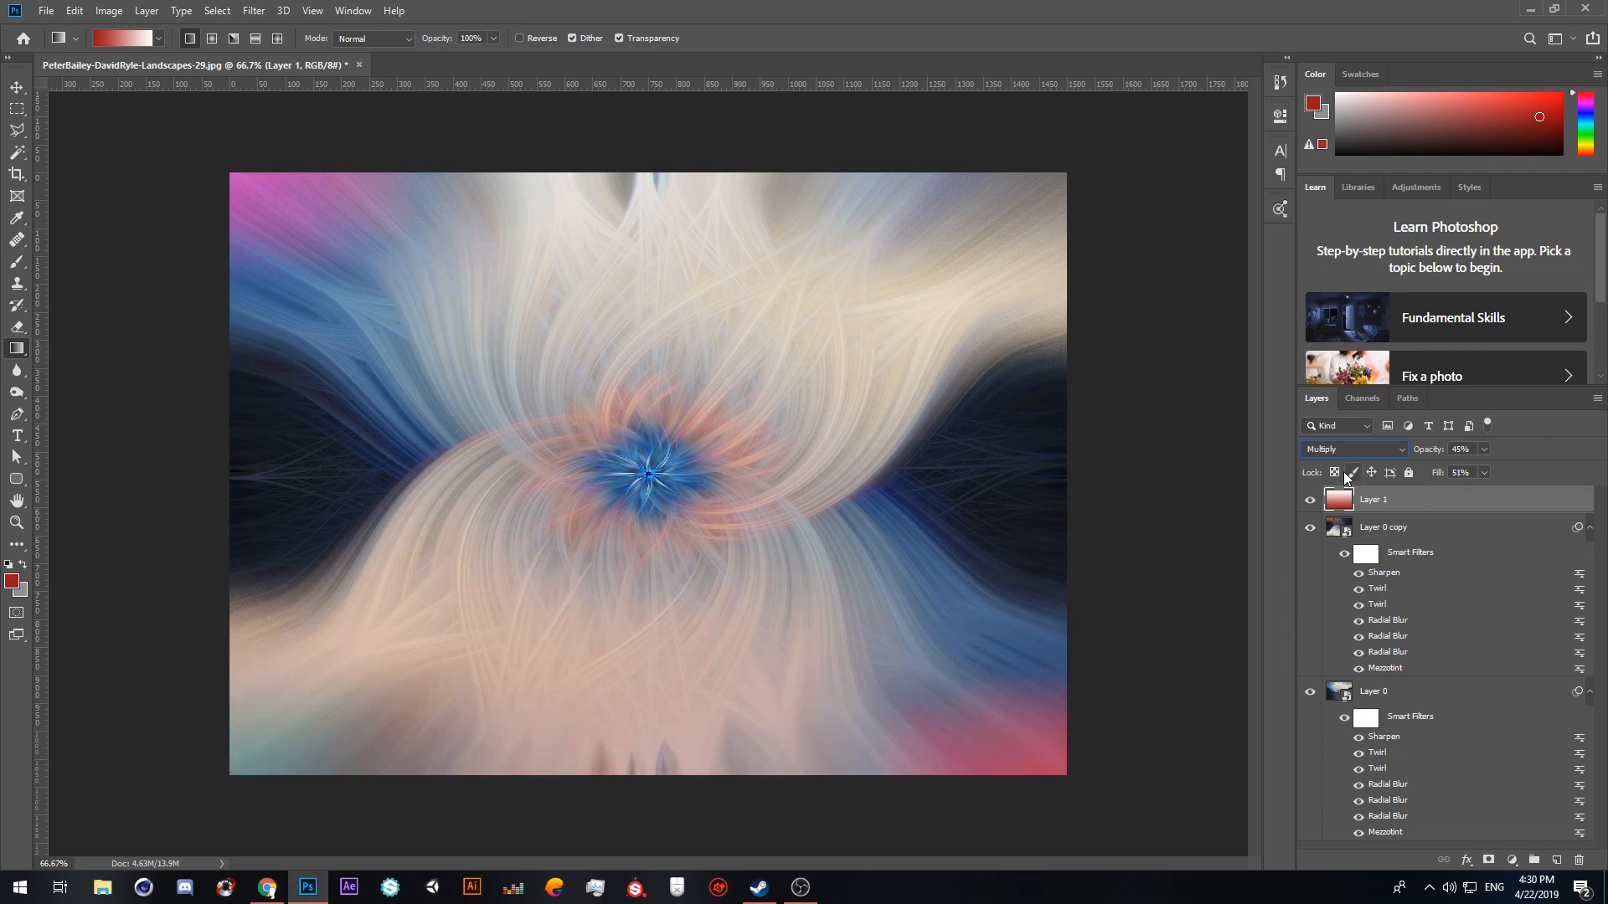
pyautogui.click(1310, 500)
pyautogui.click(1311, 500)
# Step: Add a Levels adjustment layer above the gradient and lower its white output level to 241
pyautogui.click(1512, 860)
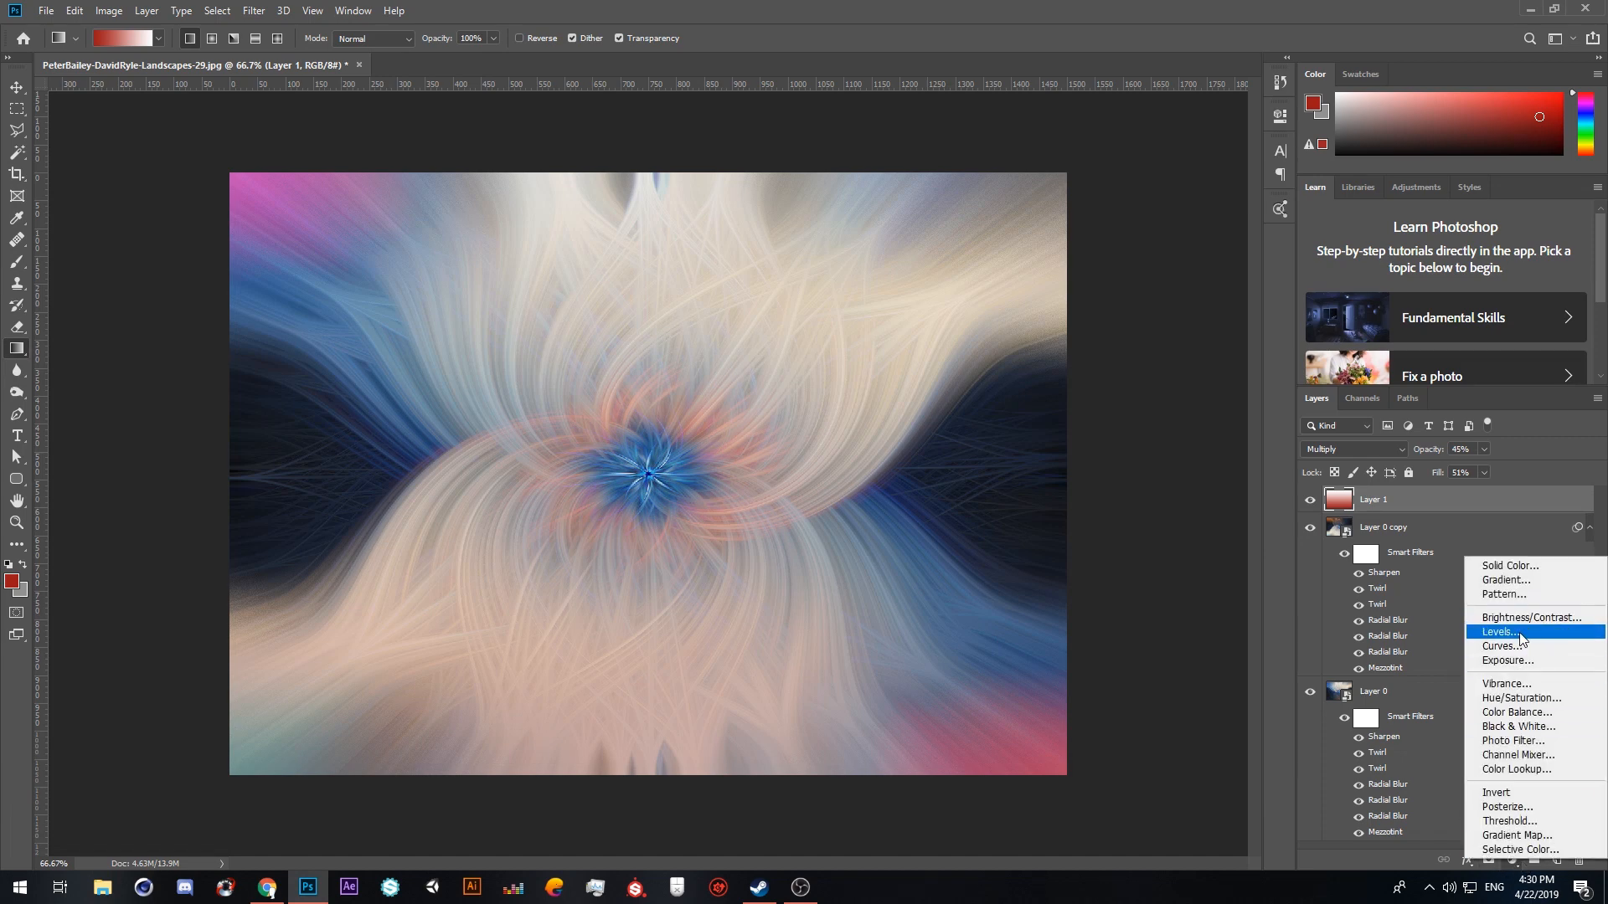
pyautogui.click(1508, 633)
pyautogui.moveTo(1239, 333)
pyautogui.mouseDown()
pyautogui.moveTo(1211, 335)
pyautogui.moveTo(1231, 333)
pyautogui.mouseUp()
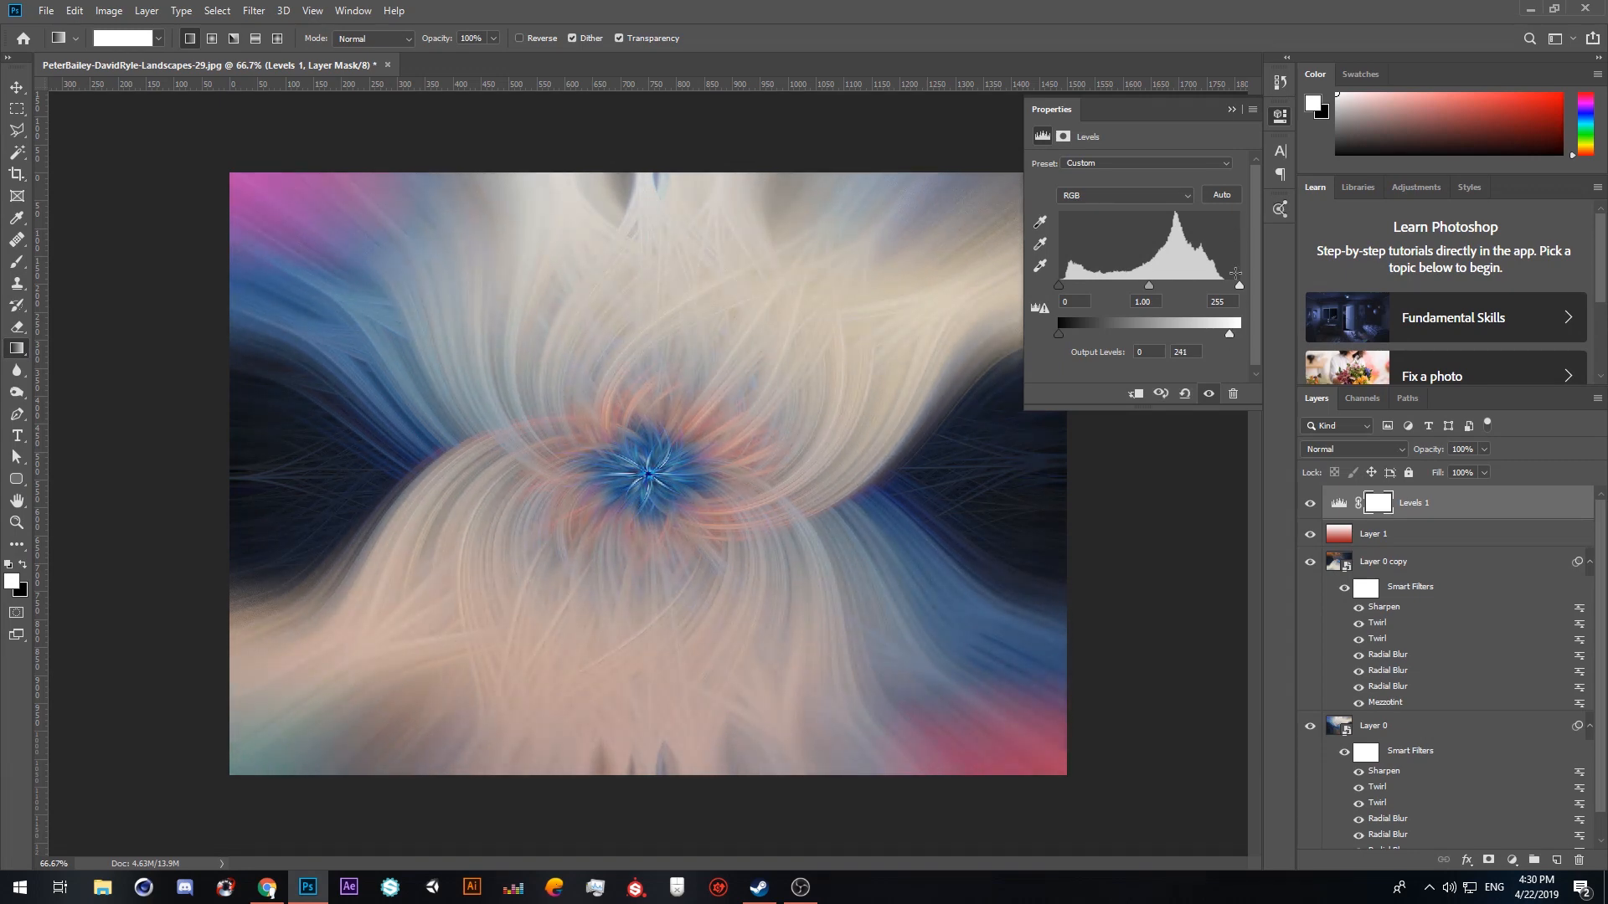
pyautogui.click(1231, 109)
# Step: Add a Vibrance adjustment layer with vibrance at +88 and saturation at +62
pyautogui.click(1511, 861)
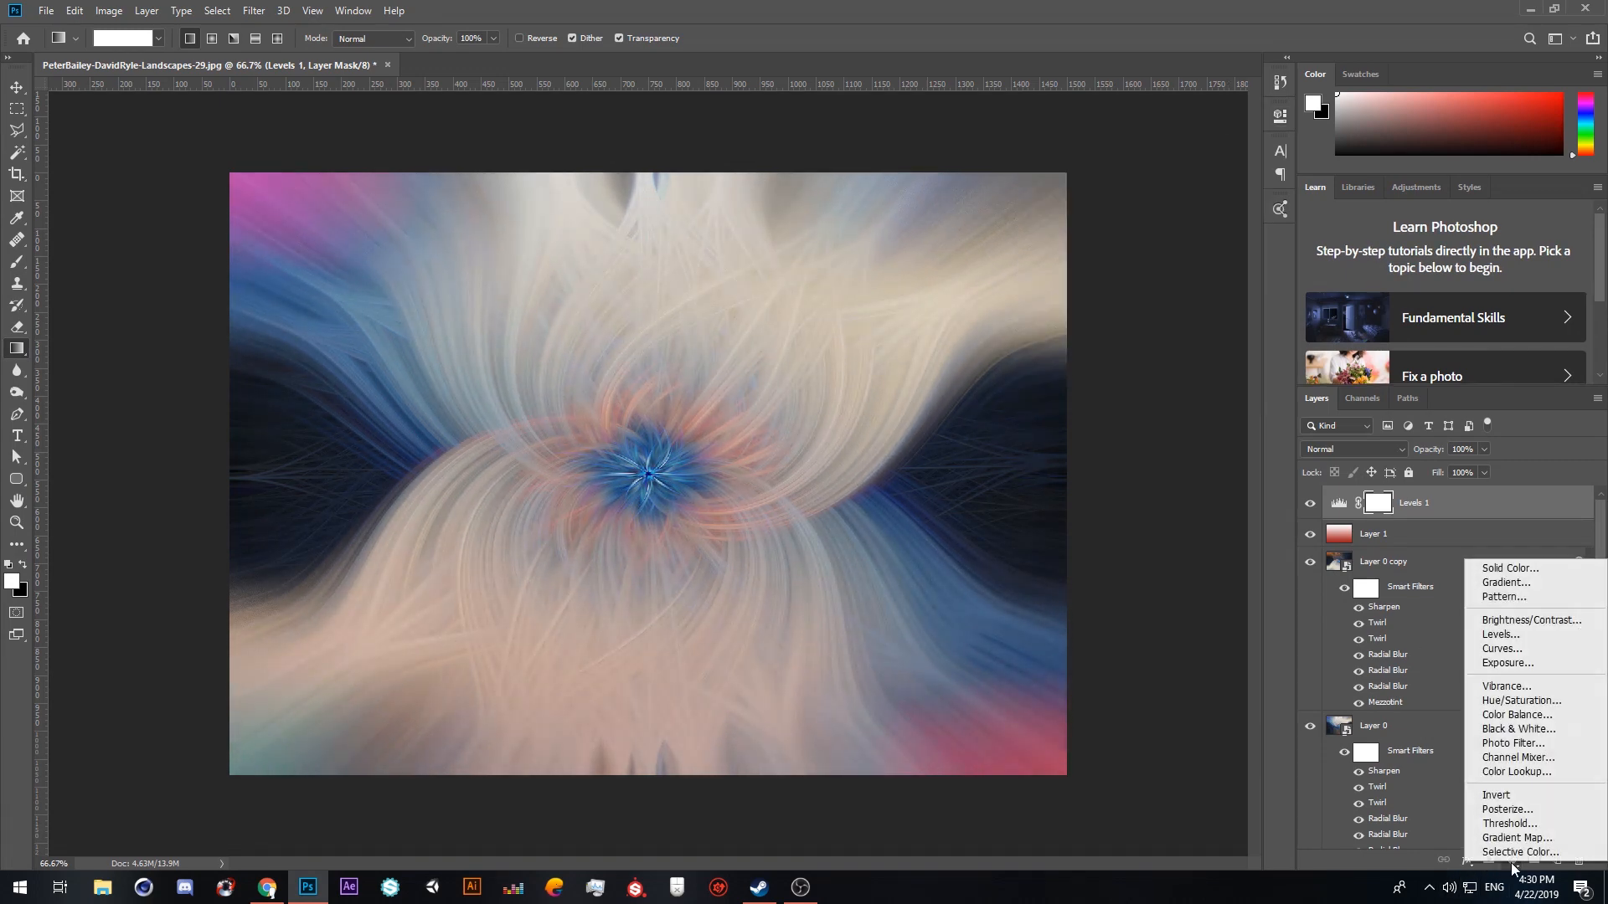
pyautogui.click(1514, 689)
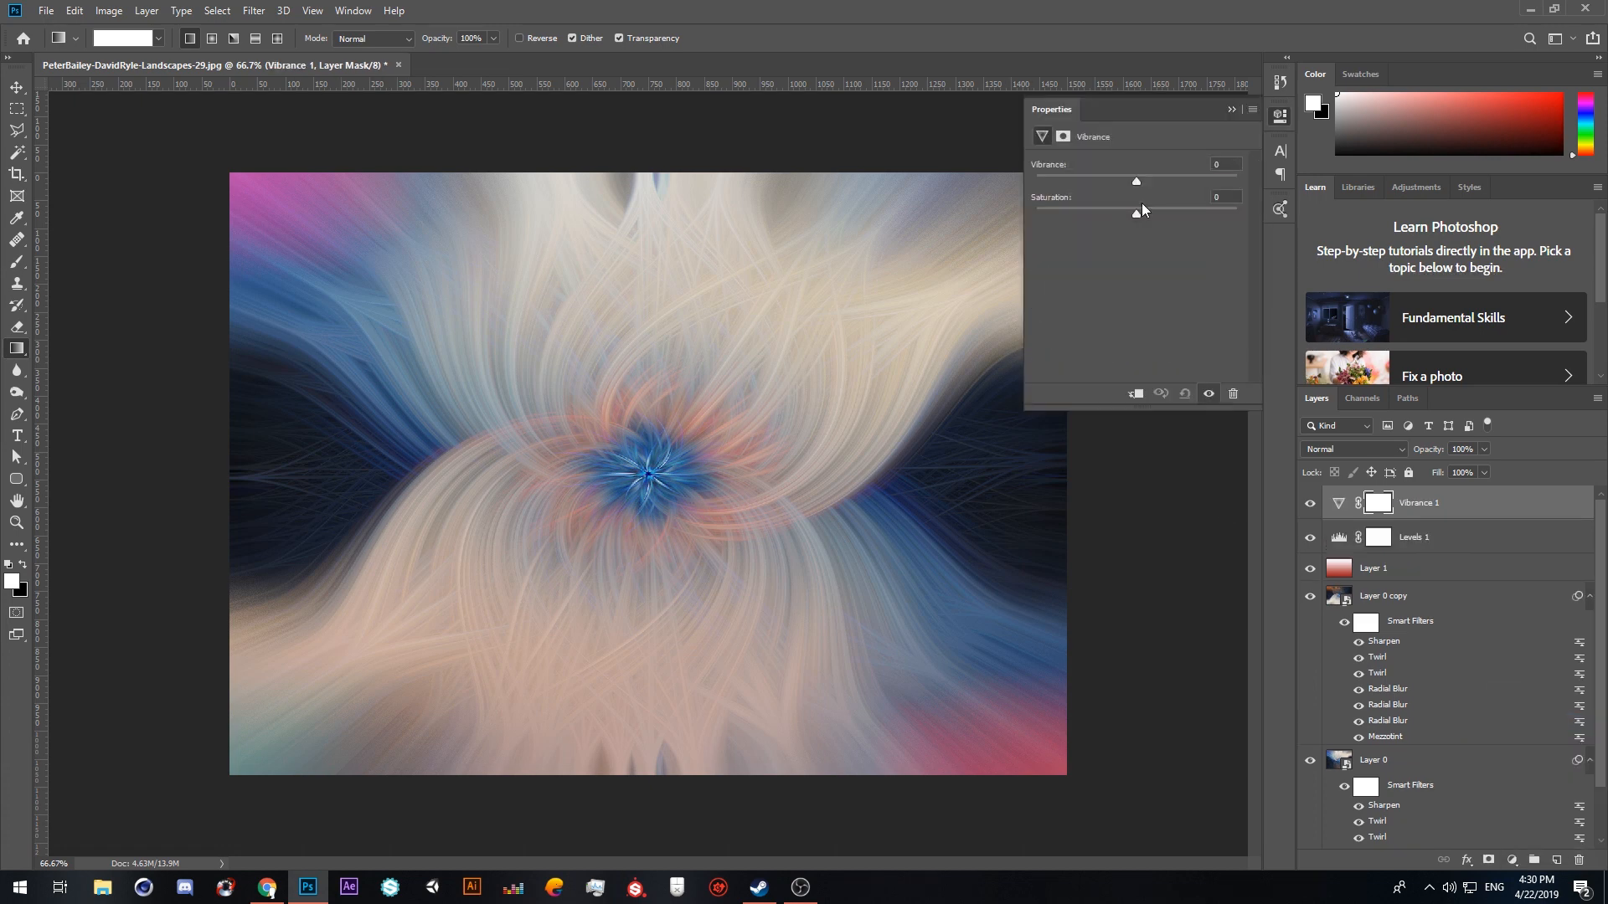
pyautogui.moveTo(1135, 181); pyautogui.dragTo(1234, 184)
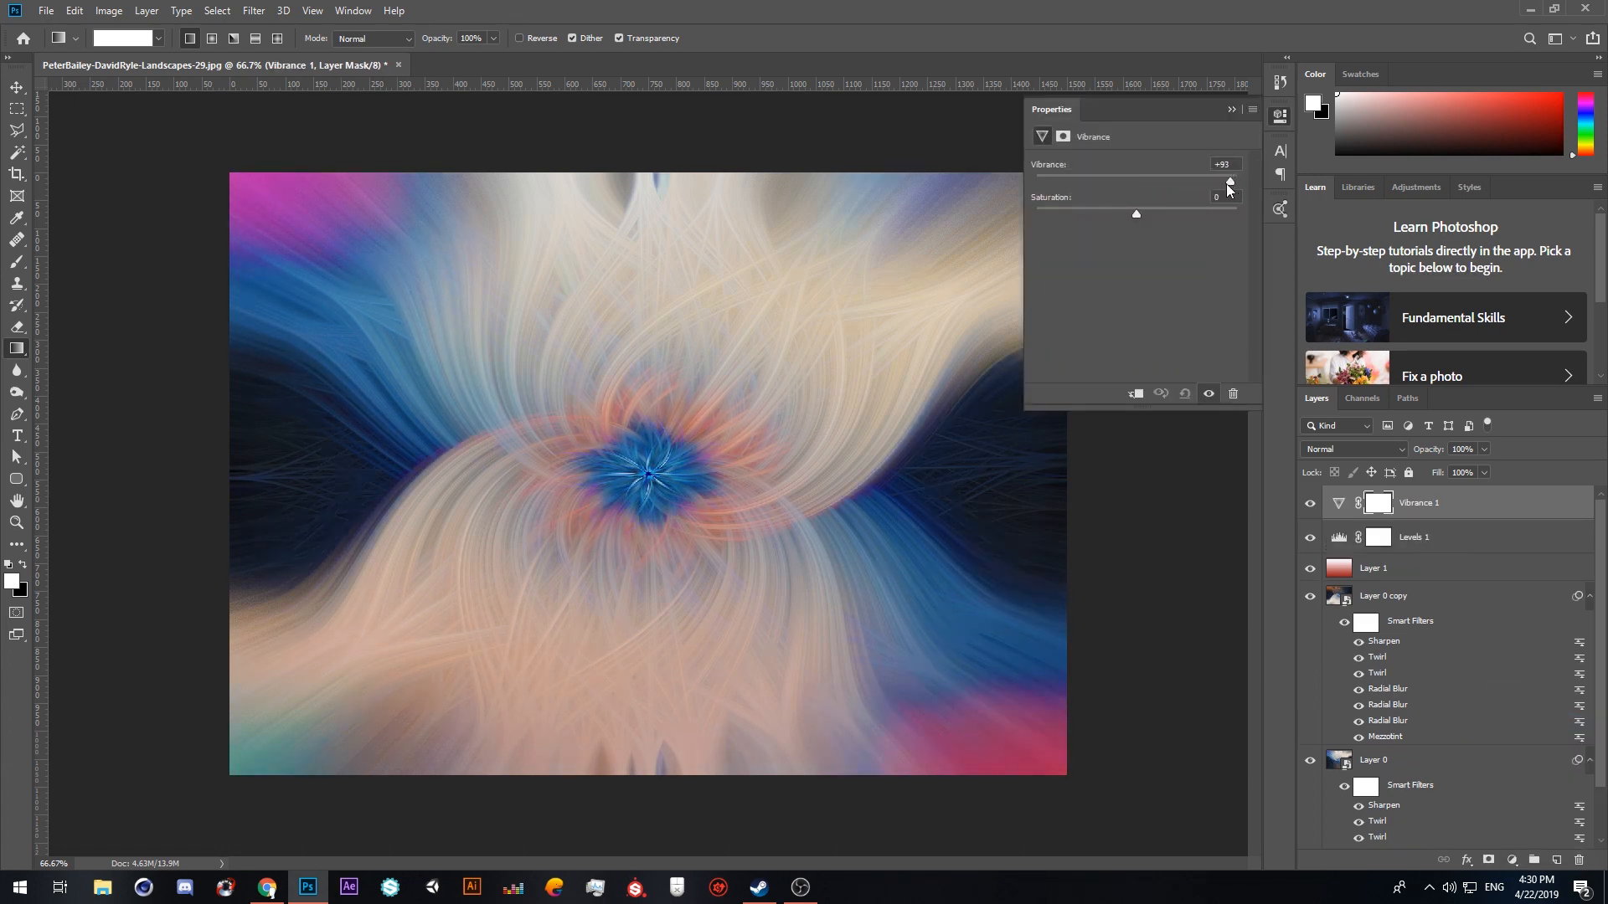
pyautogui.moveTo(1137, 214); pyautogui.dragTo(1198, 206)
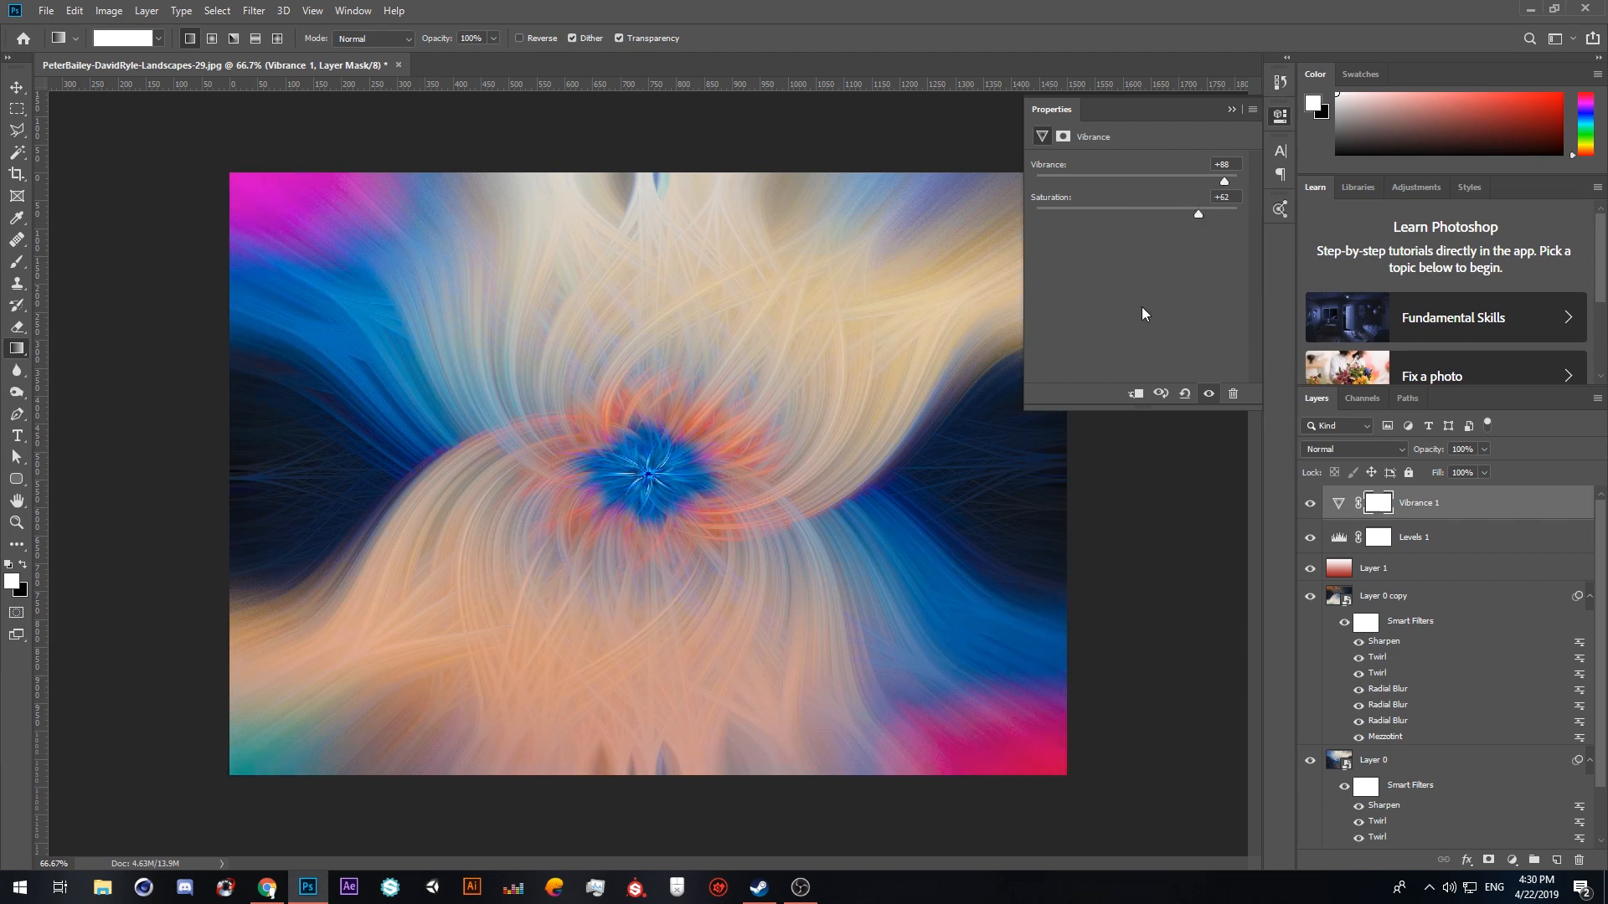
pyautogui.click(1231, 110)
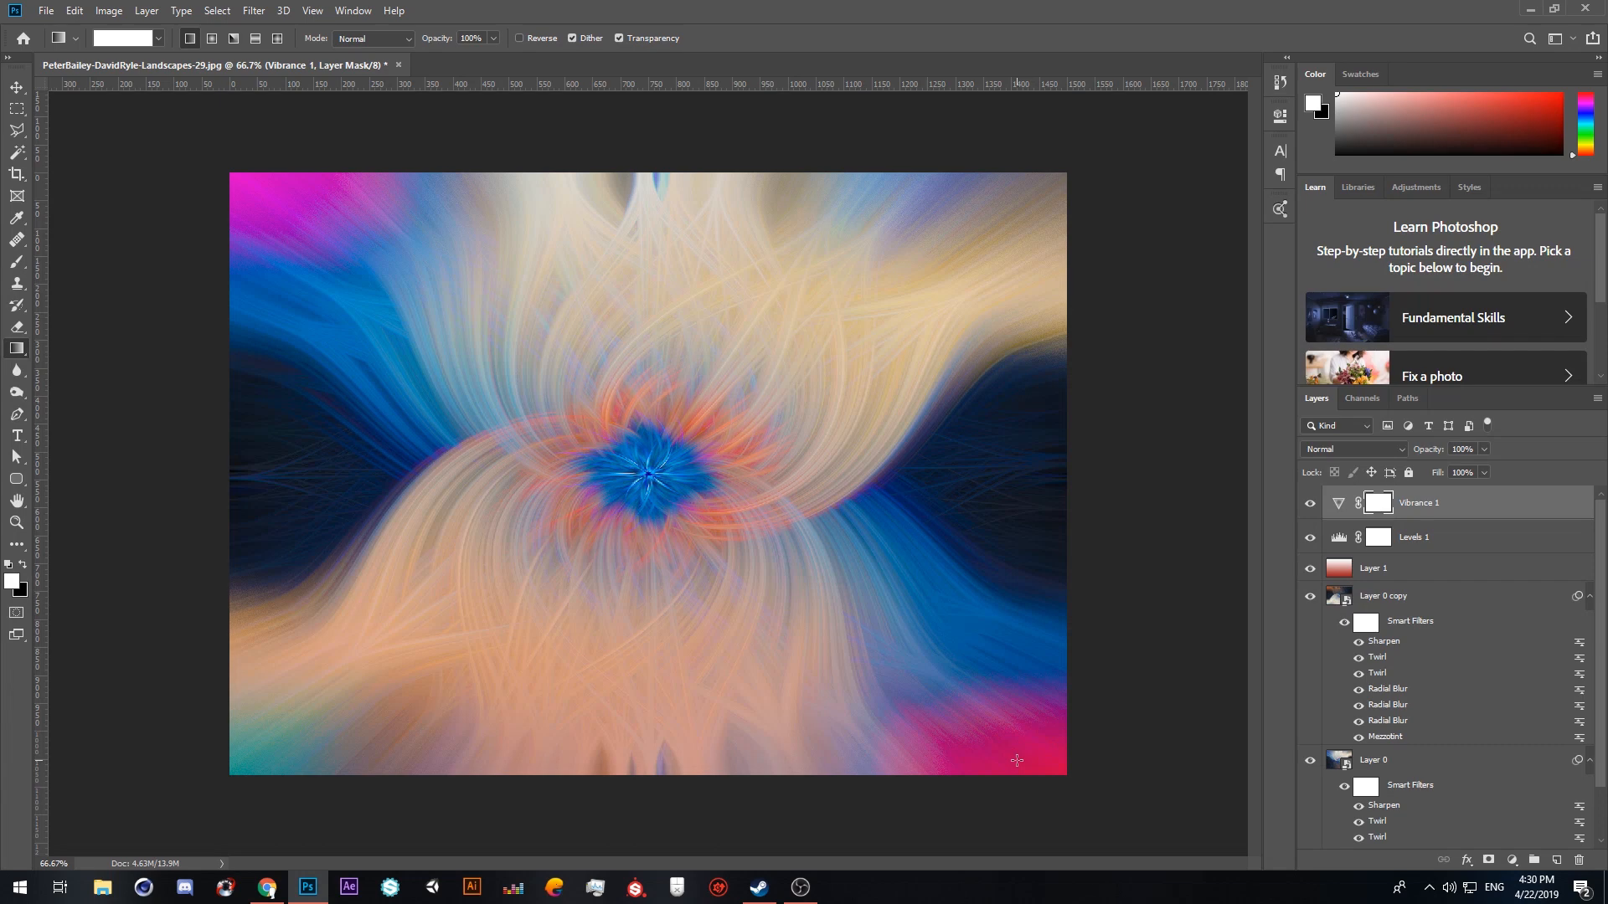
# Step: Add a Color Balance adjustment layer, shift its midtones towards red and blue, and place it directly above the gradient layer
pyautogui.click(1512, 861)
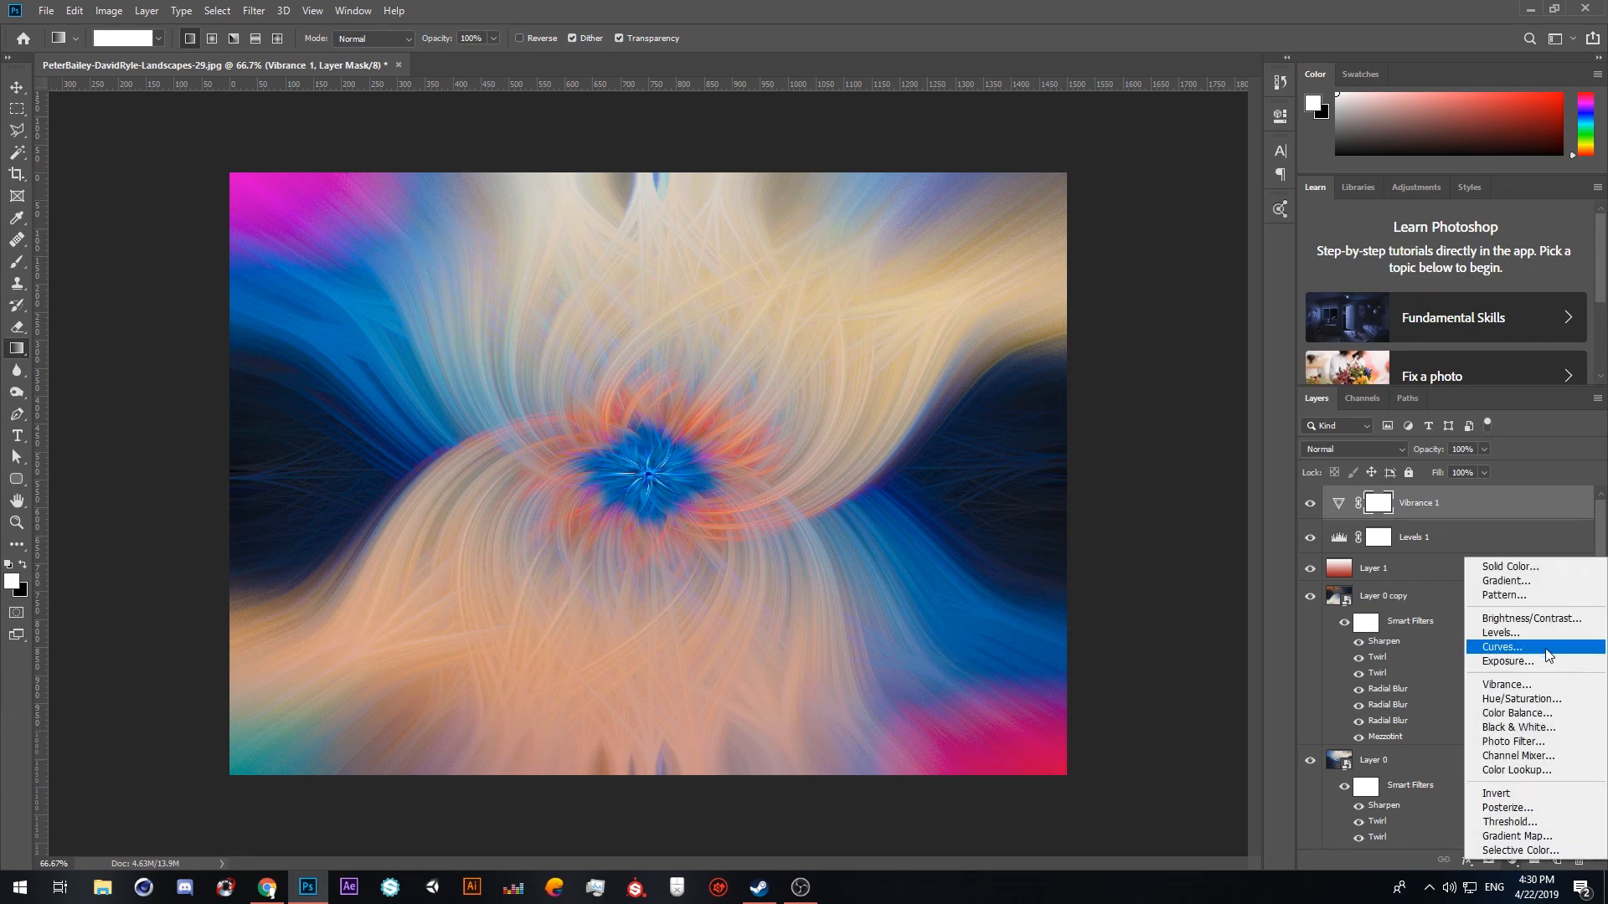
pyautogui.click(1543, 713)
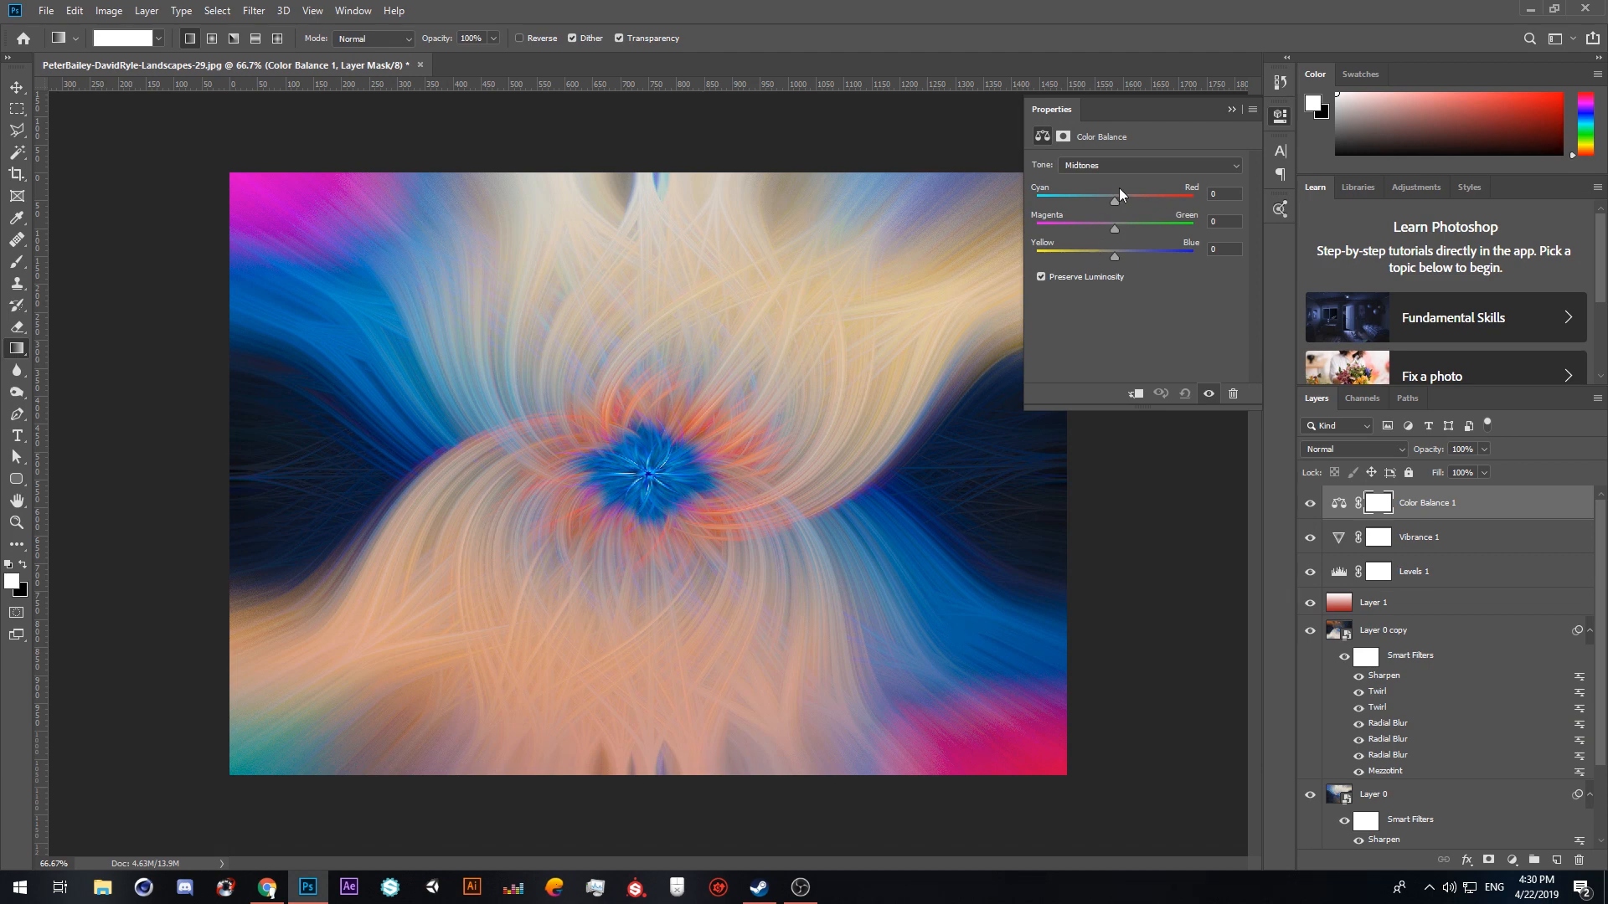
pyautogui.moveTo(1180, 197); pyautogui.dragTo(1124, 199)
pyautogui.moveTo(1115, 255); pyautogui.dragTo(1143, 257)
pyautogui.moveTo(1423, 503); pyautogui.dragTo(1435, 589)
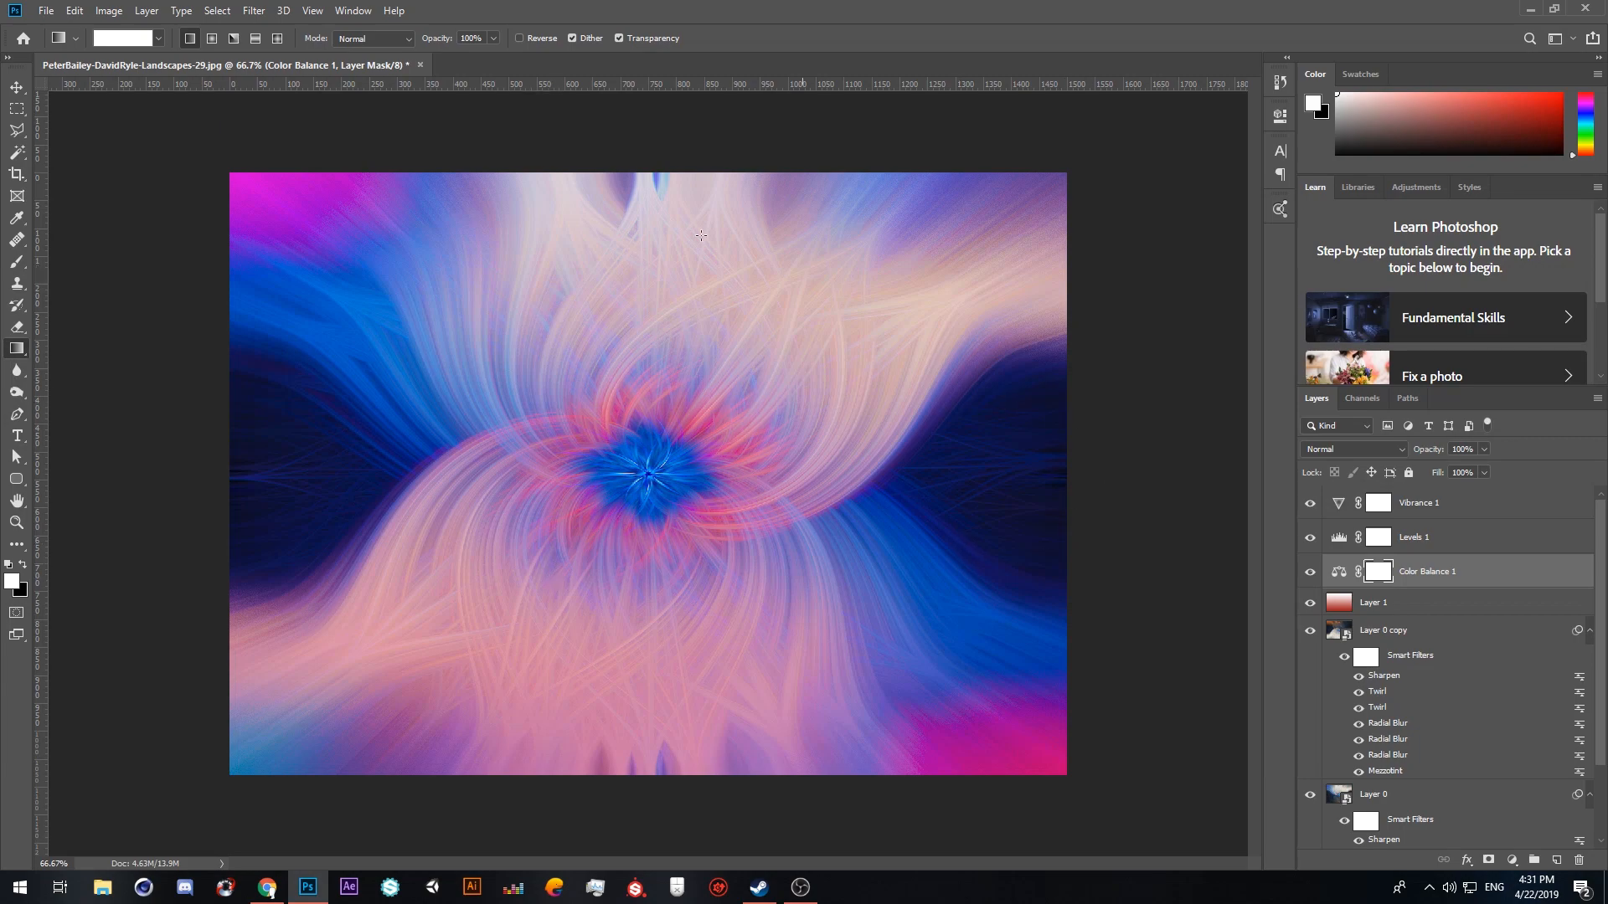
# Step: Switch to Chrome to view the original landscape photo, and return to Photoshop
pyautogui.click(266, 888)
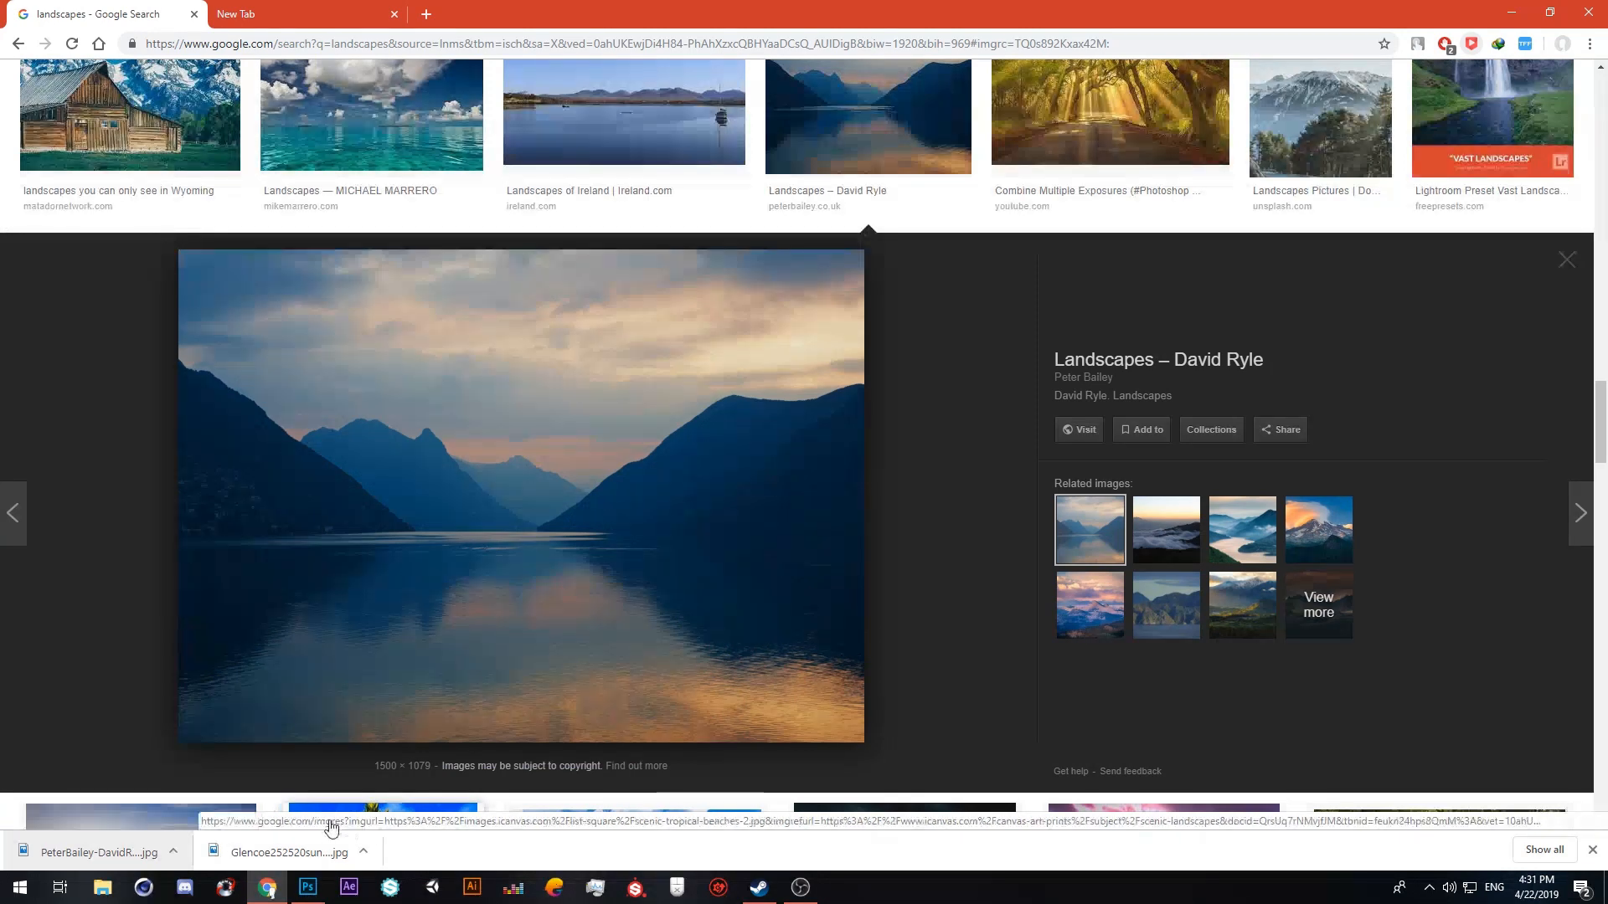
pyautogui.click(267, 888)
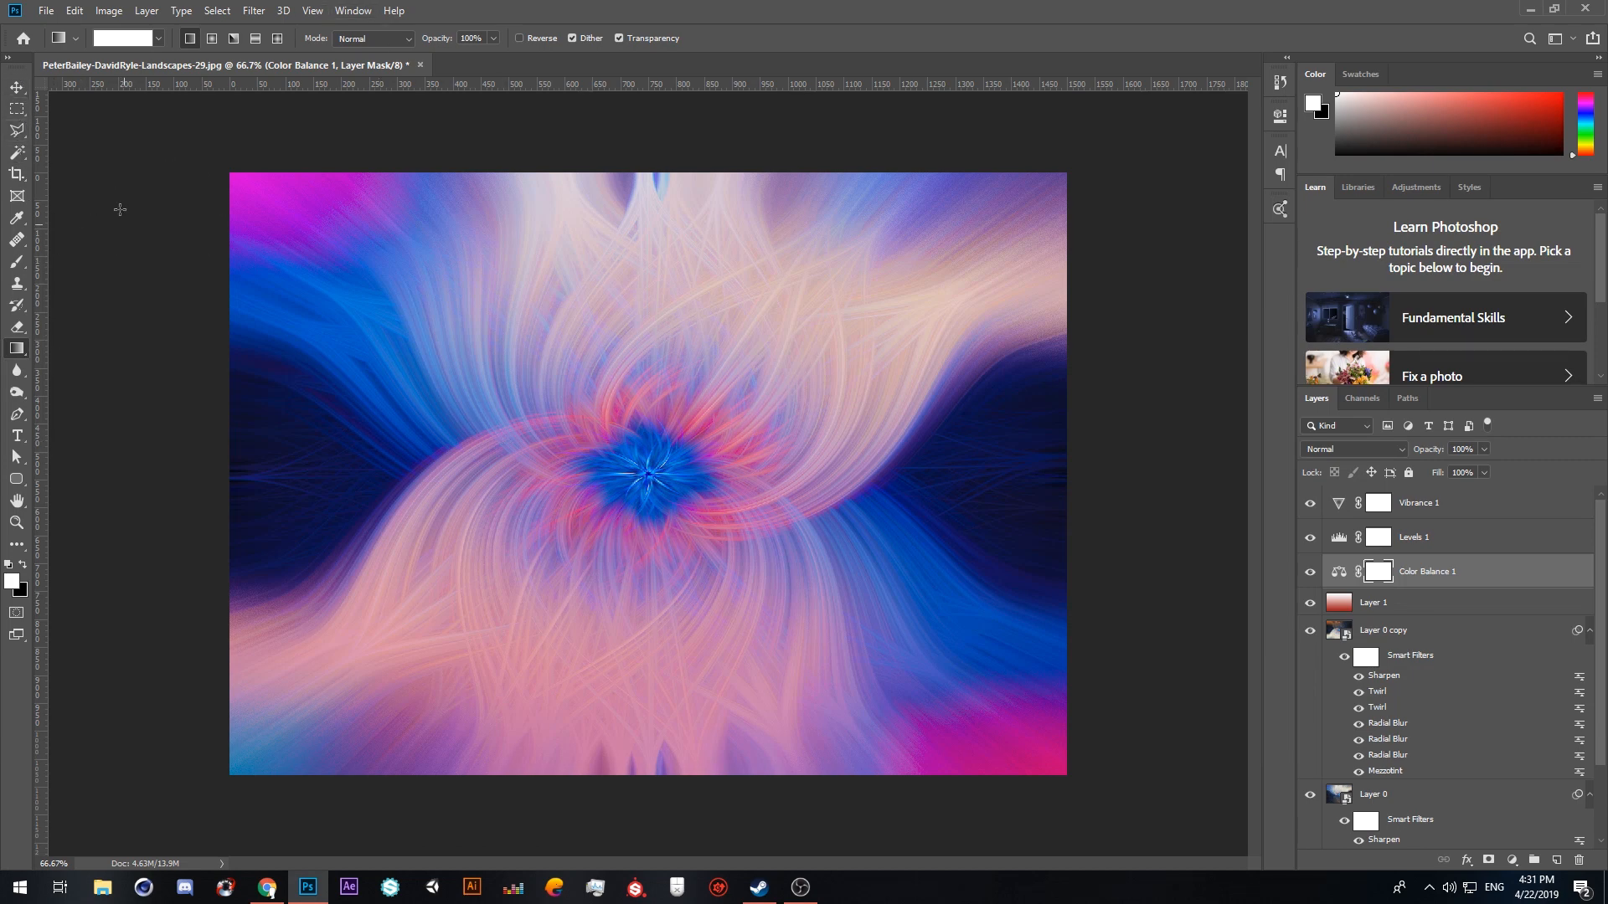
# Step: Crop the left and right sides of the image with the Crop tool, keeping the swirl centred and the full height
pyautogui.click(17, 174)
pyautogui.moveTo(226, 482)
pyautogui.mouseDown()
pyautogui.moveTo(287, 484)
pyautogui.moveTo(253, 485)
pyautogui.mouseUp()
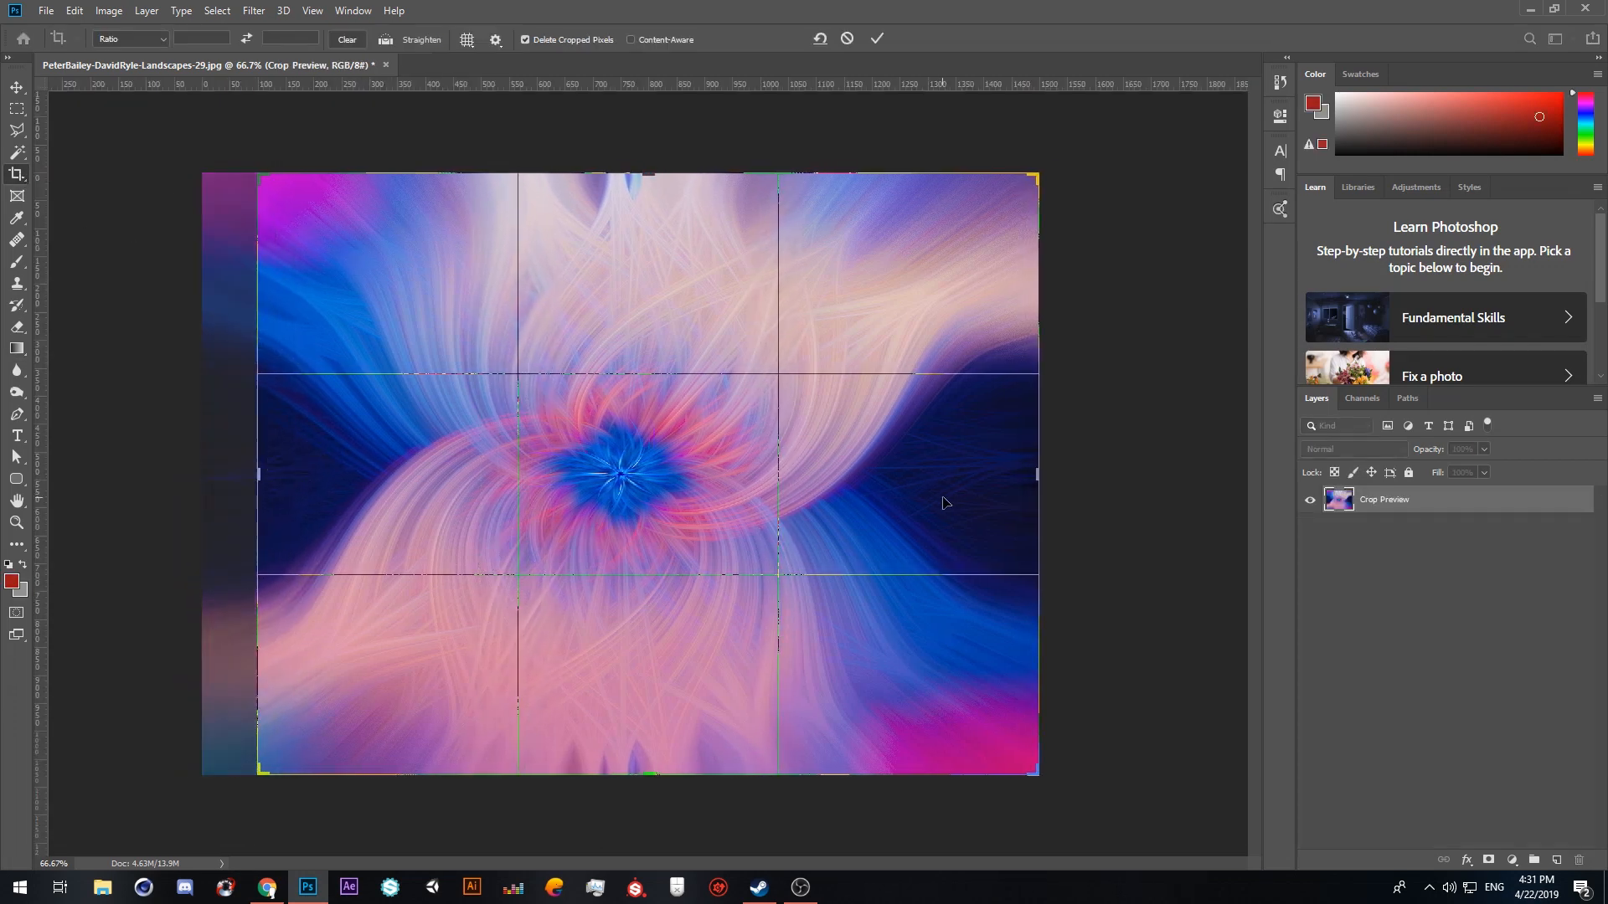
pyautogui.moveTo(1037, 475); pyautogui.dragTo(999, 476)
pyautogui.hotkey('ctrl', 'r')
pyautogui.press('Return')
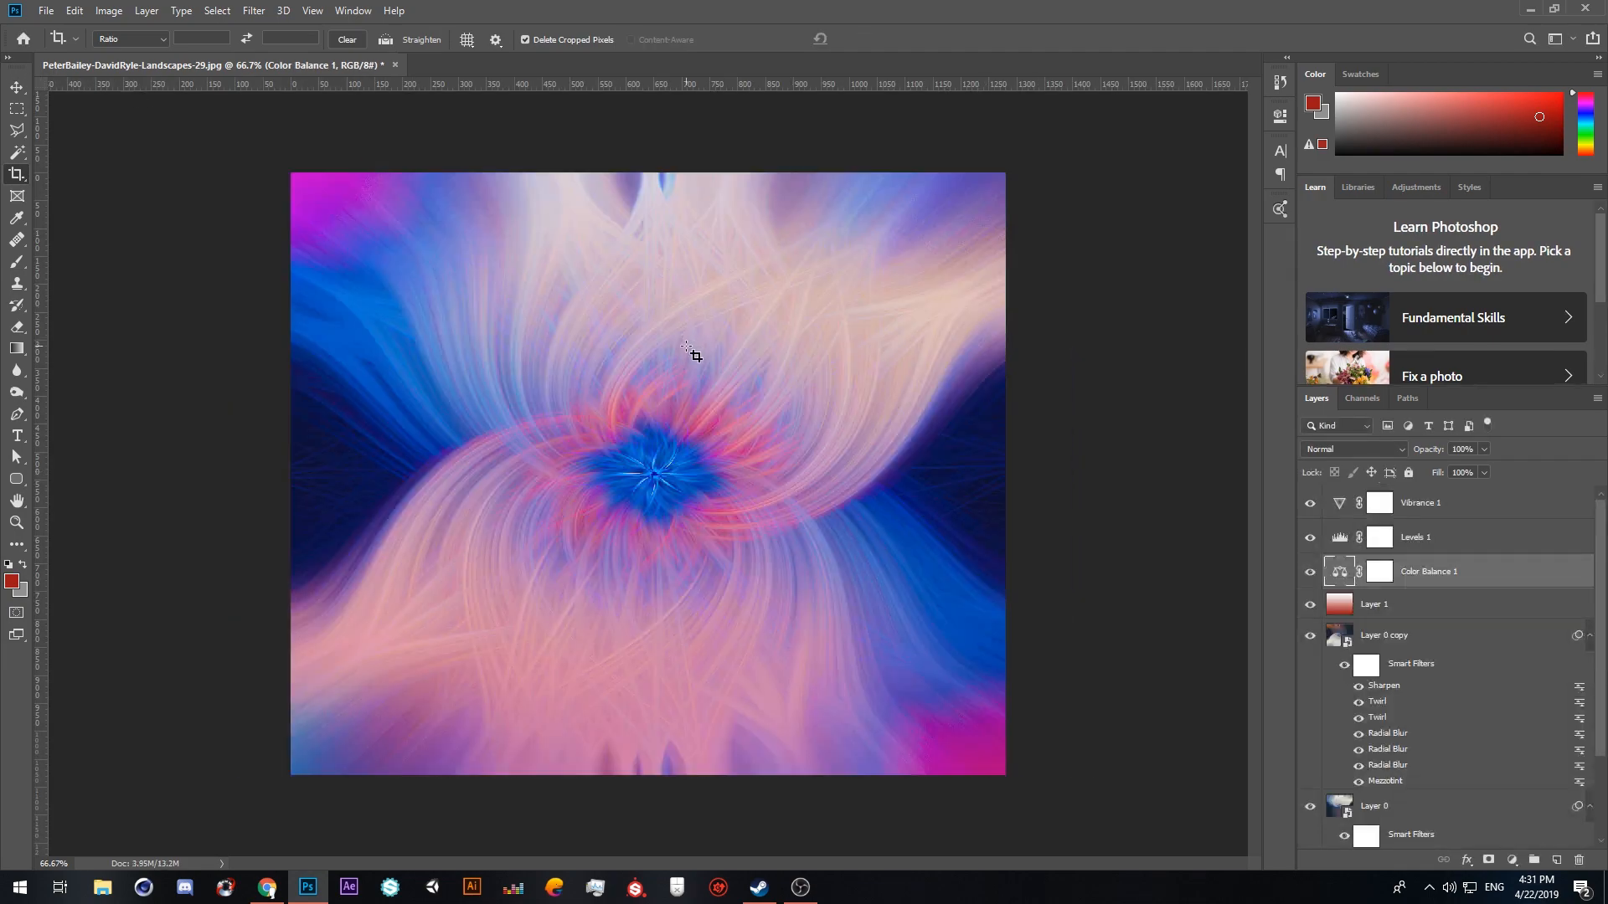
pyautogui.click(565, 324)
pyautogui.click(788, 327)
# Step: Merge all layers from the Vibrance adjustment down to the original photo layer into a single layer
pyautogui.click(1474, 513)
pyautogui.scroll(-3, 1472, 764)
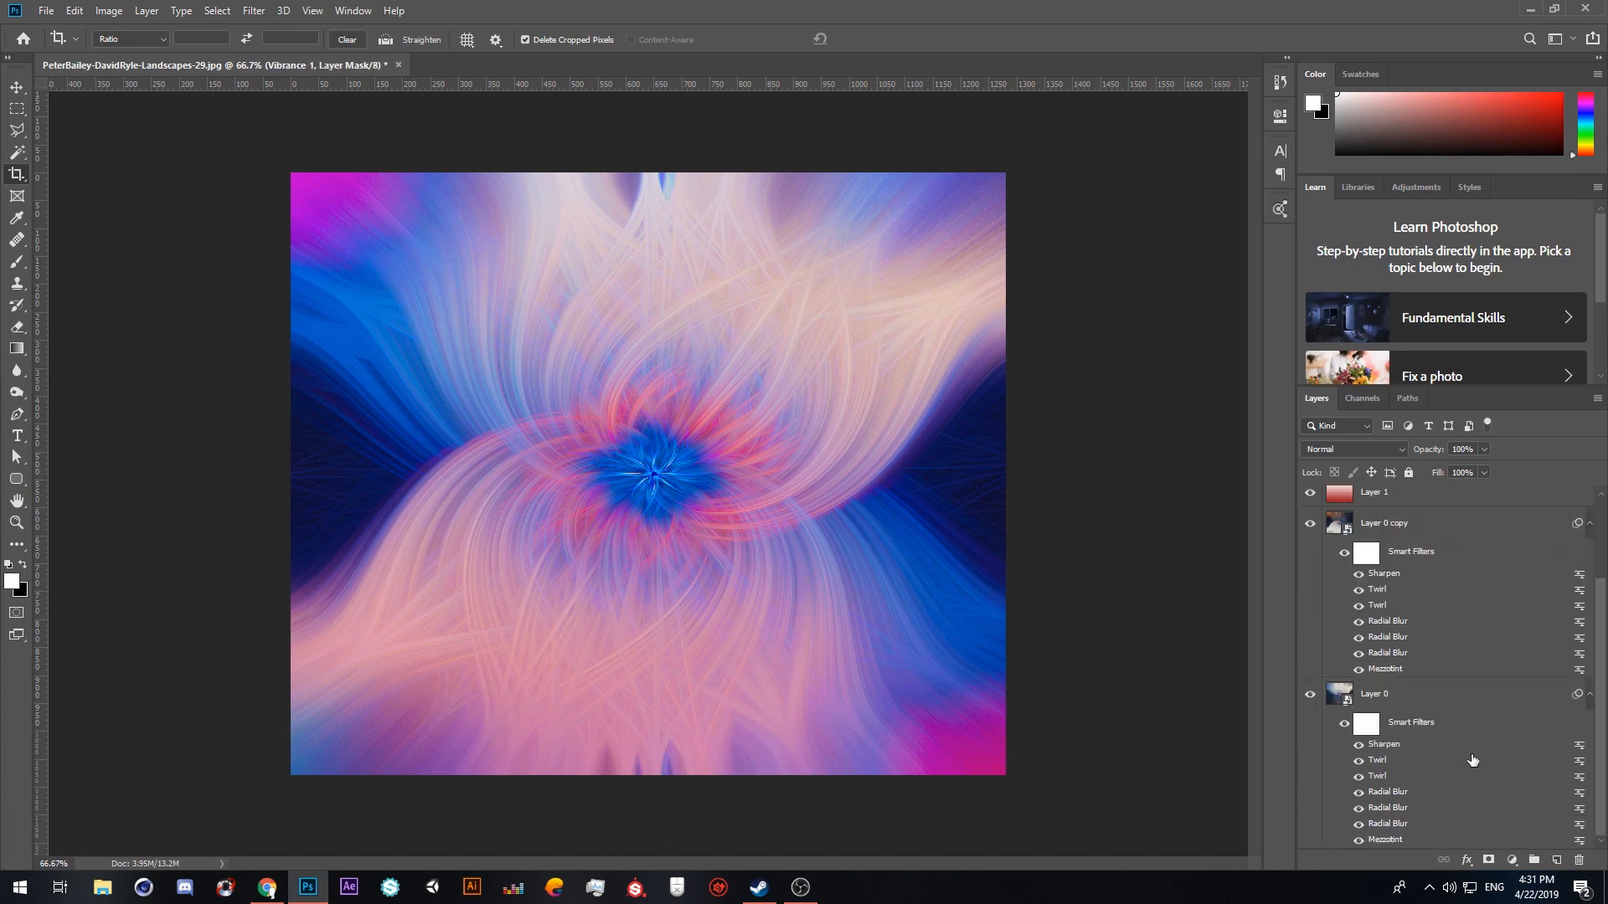
pyautogui.keyDown('shift'); pyautogui.click(1443, 697); pyautogui.keyUp('shift')
pyautogui.hotkey('ctrl', 'e')
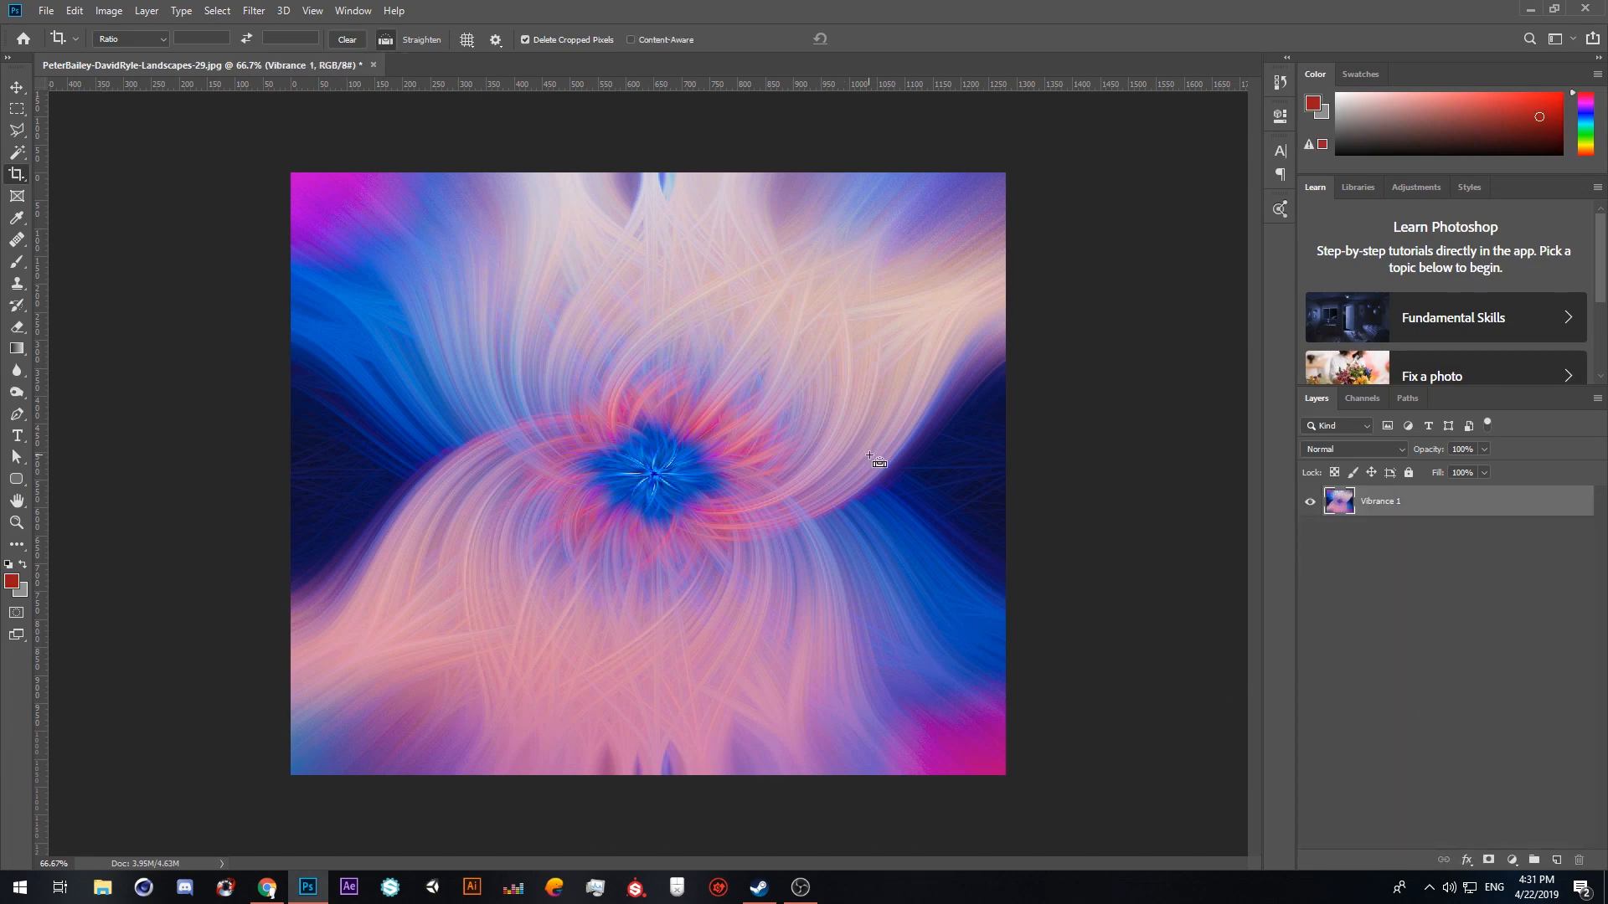
# Step: Try to rotate the merged layer with Free Transform
pyautogui.hotkey('ctrl', 't')
pyautogui.moveTo(1103, 162); pyautogui.dragTo(1023, 109)
pyautogui.hotkey('ctrl', 'z')
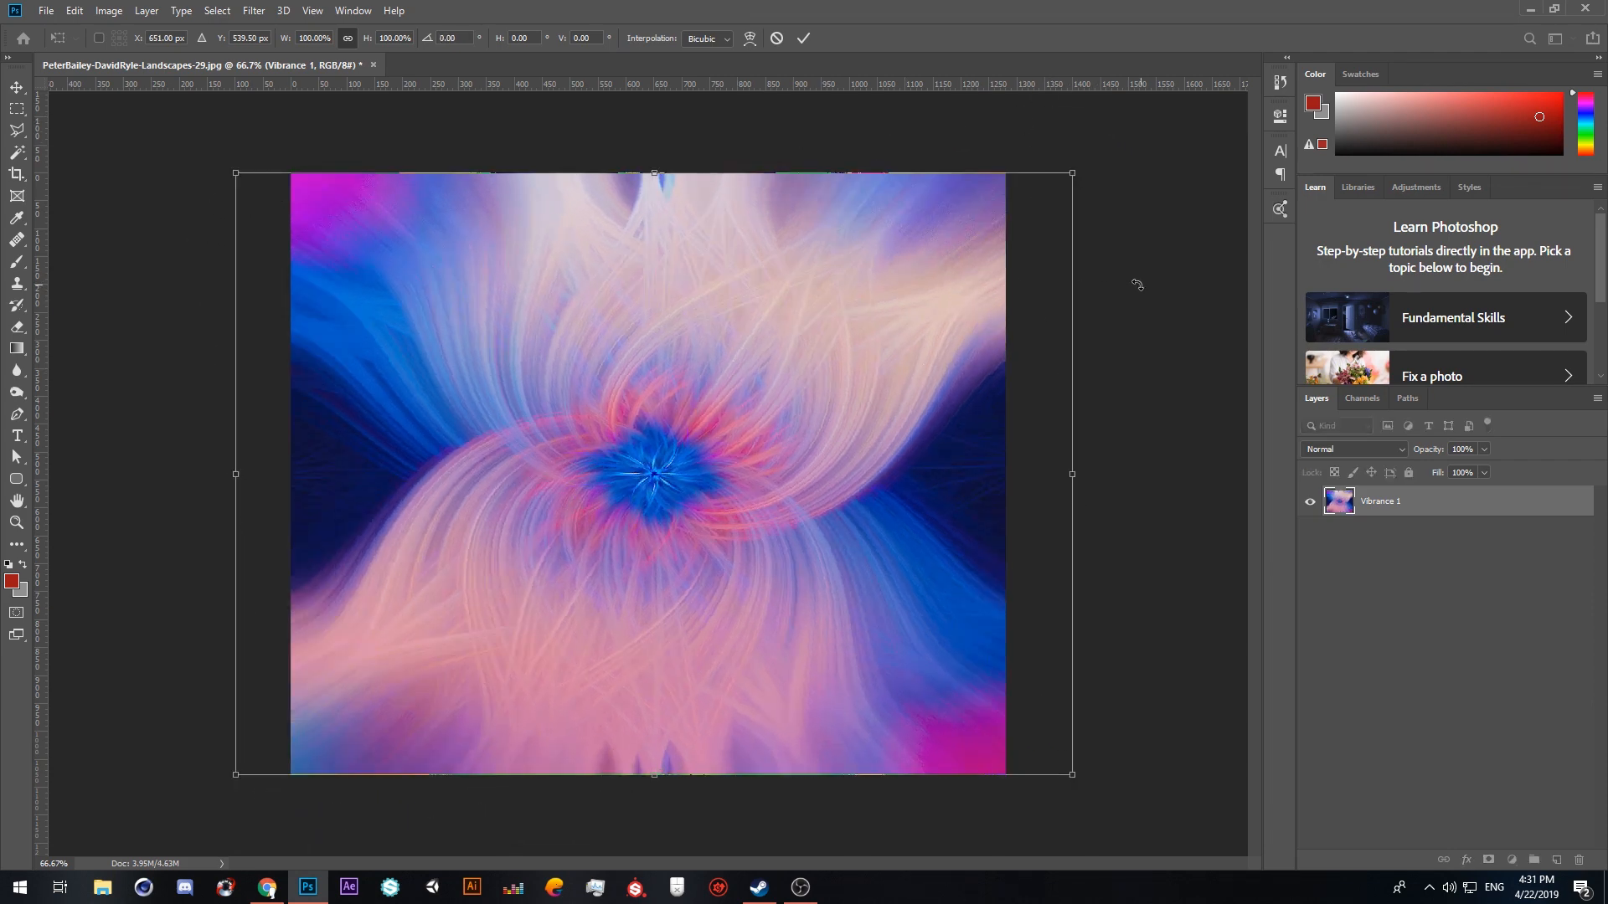
pyautogui.click(1428, 603)
pyautogui.press('c')
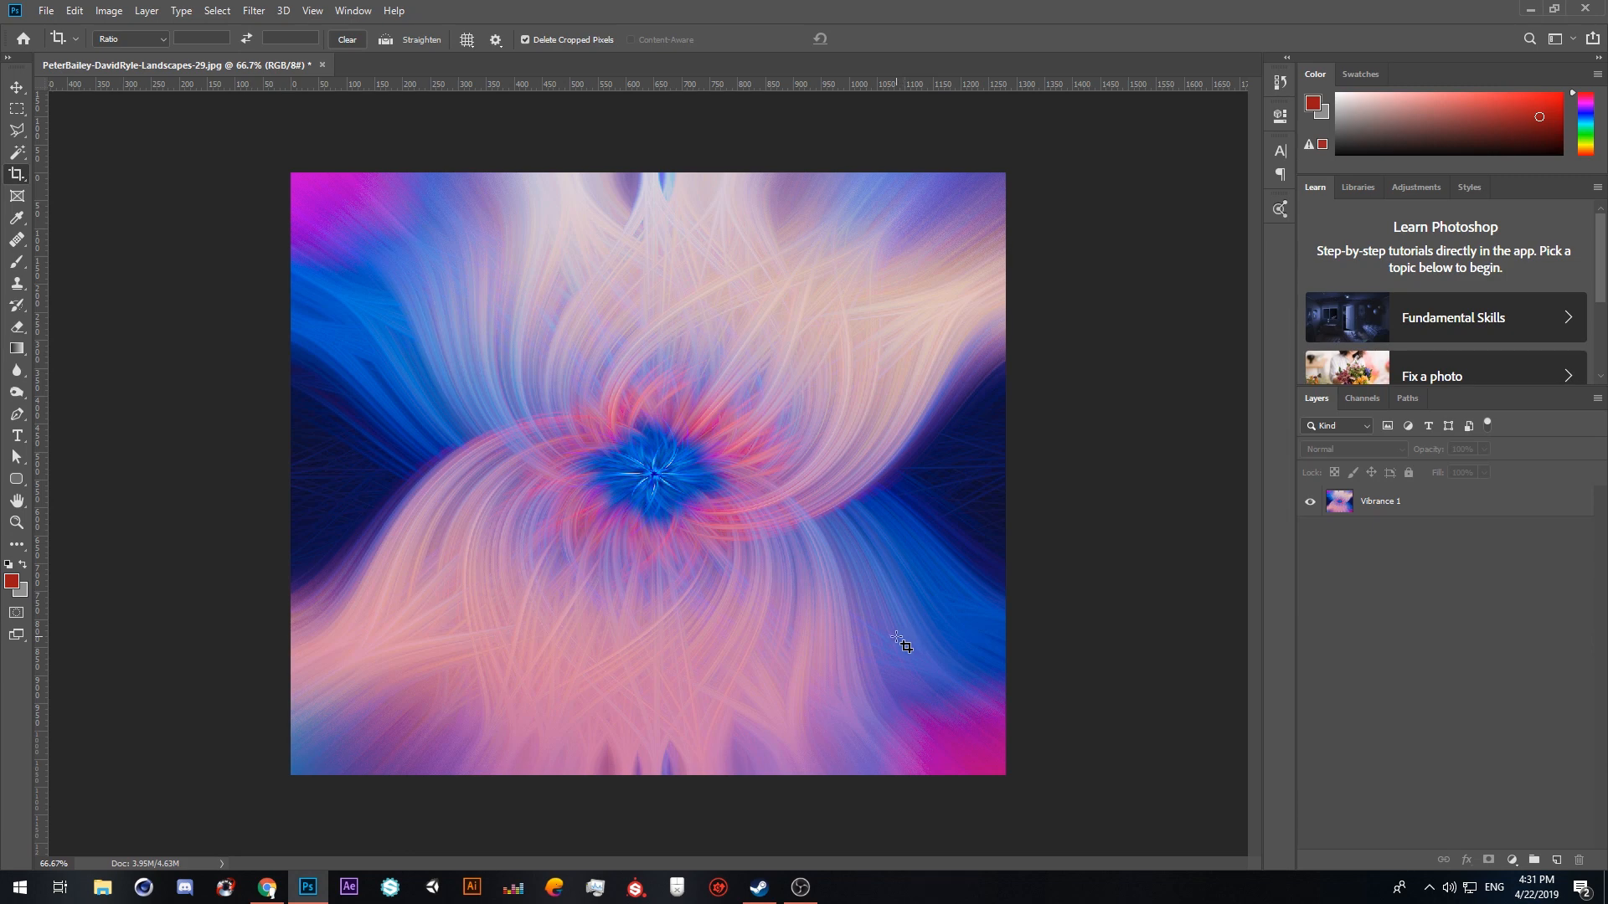
pyautogui.click(254, 10)
pyautogui.click(67, 231)
pyautogui.click(14, 91)
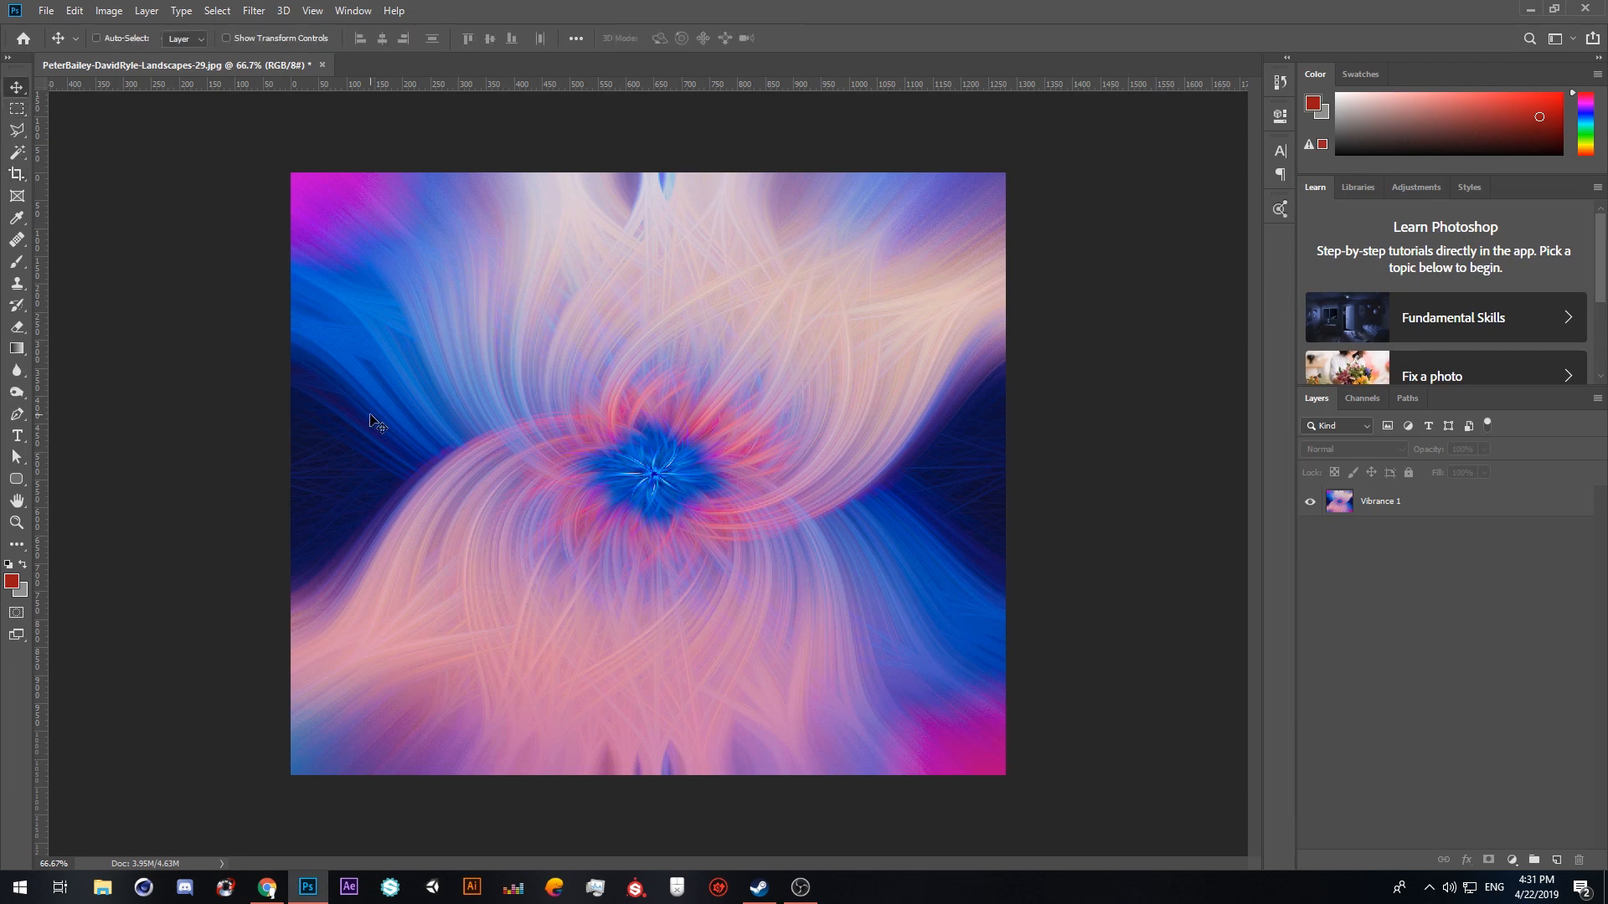